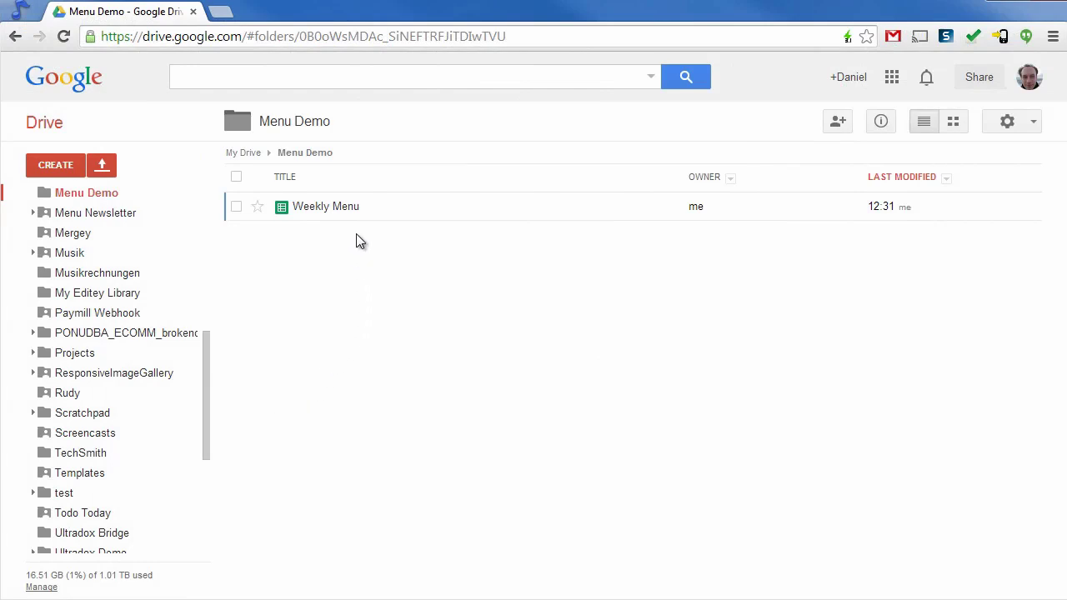
Step: Open the Weekly Menu spreadsheet to examine its dish columns and rows, and return to the Menu Demo folder
{"action": "left_click", "coordinate": [350, 208]}
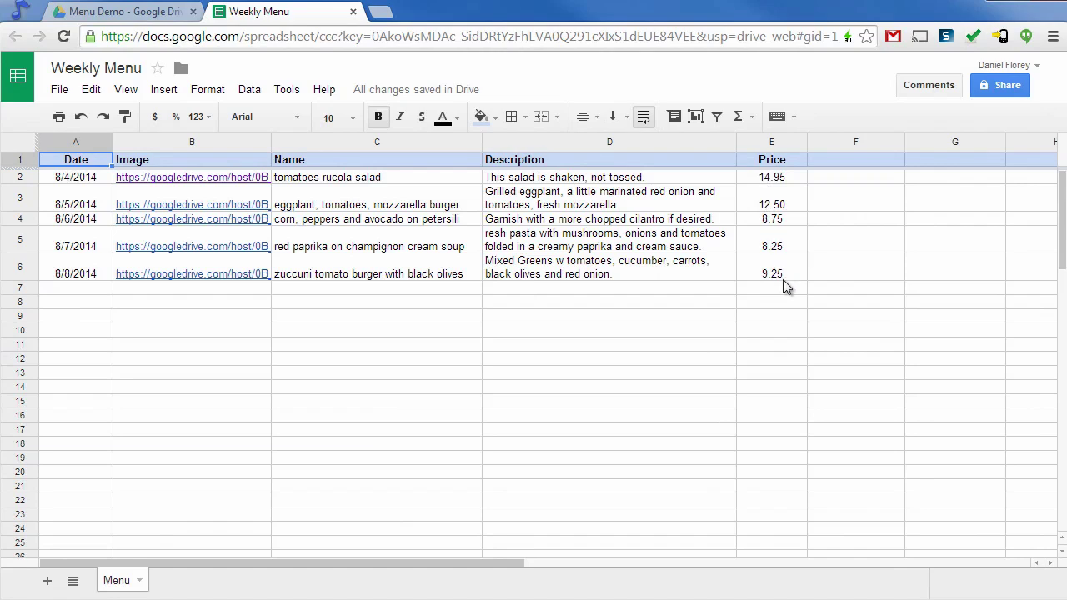
{"action": "left_click", "coordinate": [161, 12]}
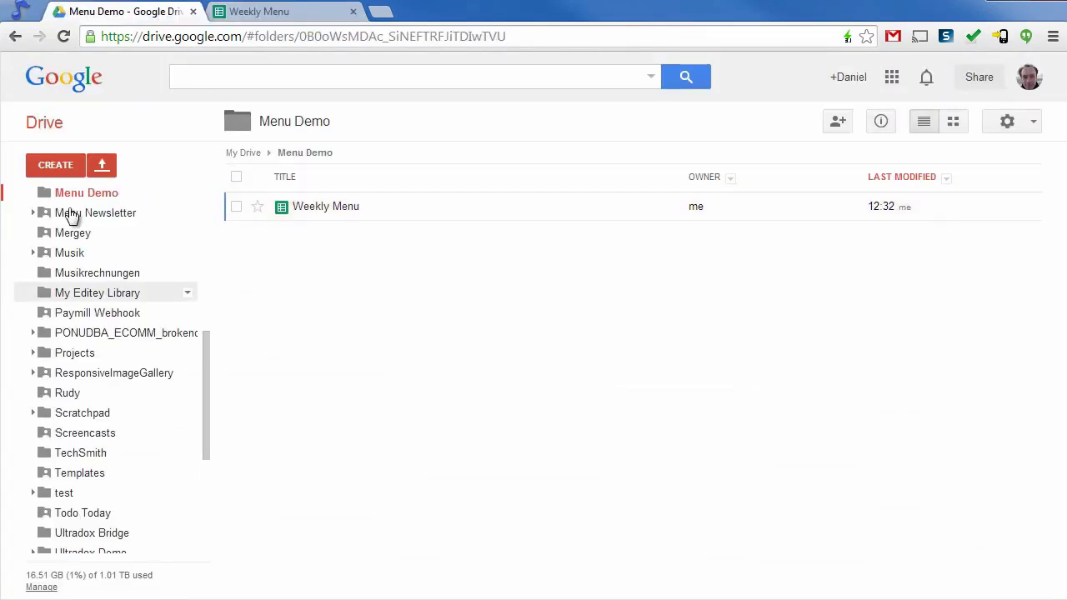
Step: Create a new Ultradox file in the Menu Demo folder
{"action": "left_click", "coordinate": [56, 159]}
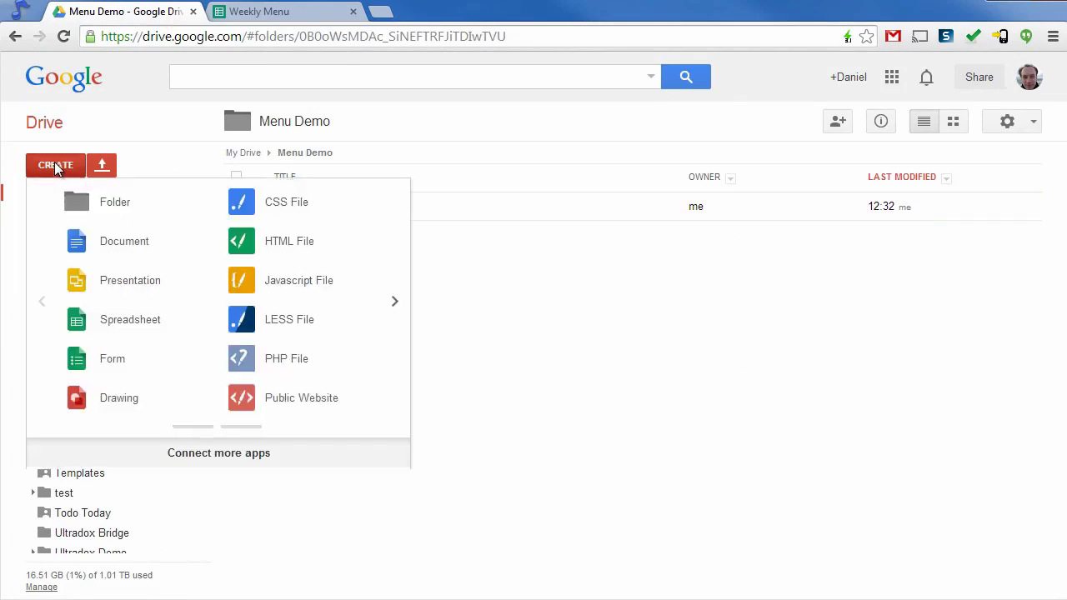
{"action": "left_click", "coordinate": [400, 339]}
{"action": "left_click", "coordinate": [200, 288]}
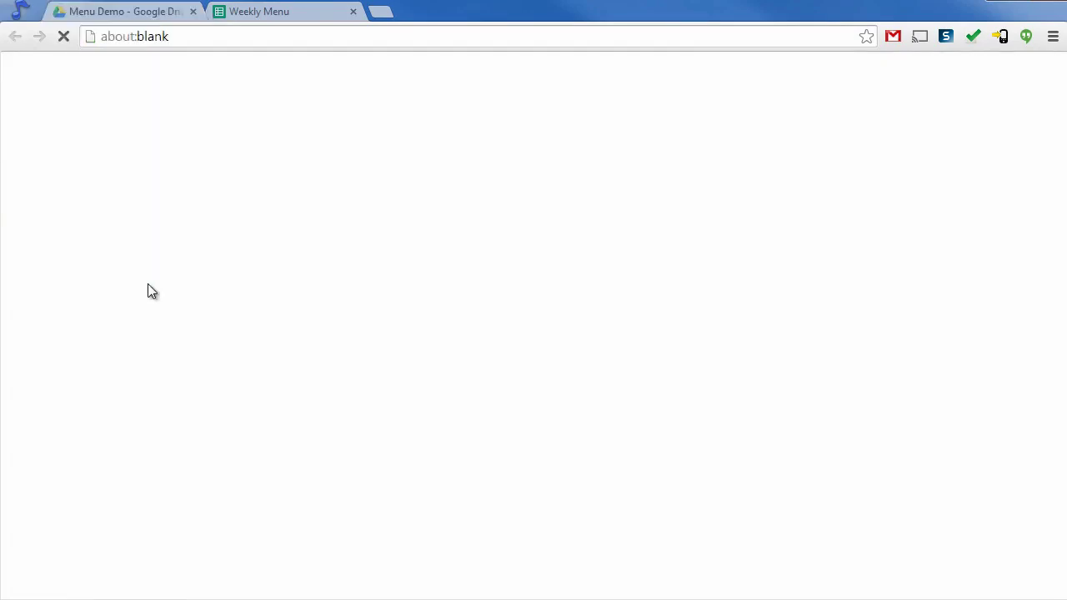
Step: Name the new Ultradoc "Weekly Menu", describe it as "Print weekly menu", and continue in the wizard
{"action": "left_click", "coordinate": [419, 298]}
{"action": "key", "text": "ctrl+a"}
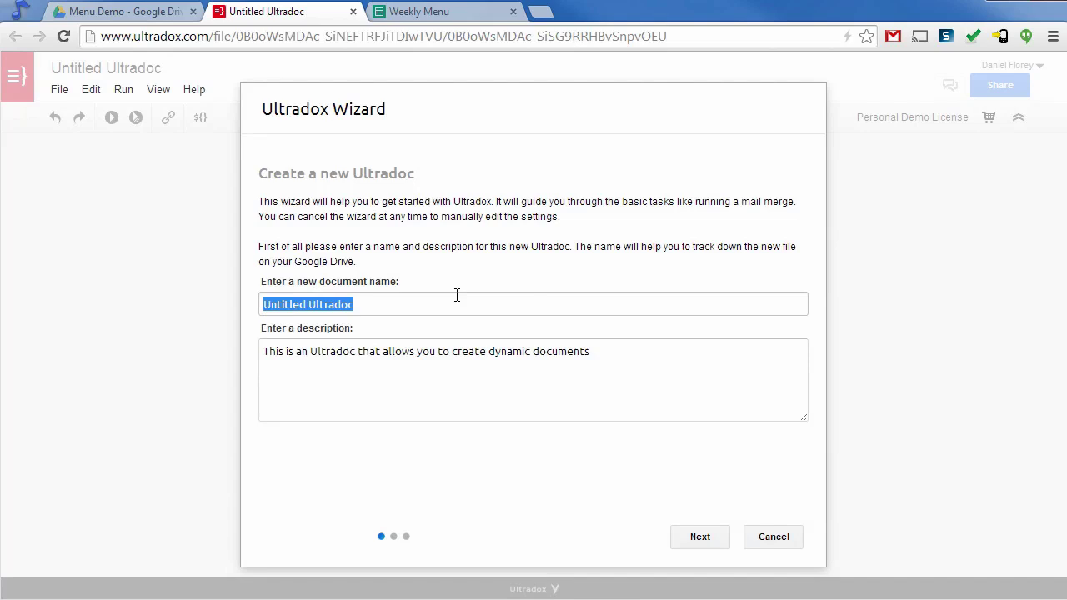
{"action": "type", "text": "Weekly Menu"}
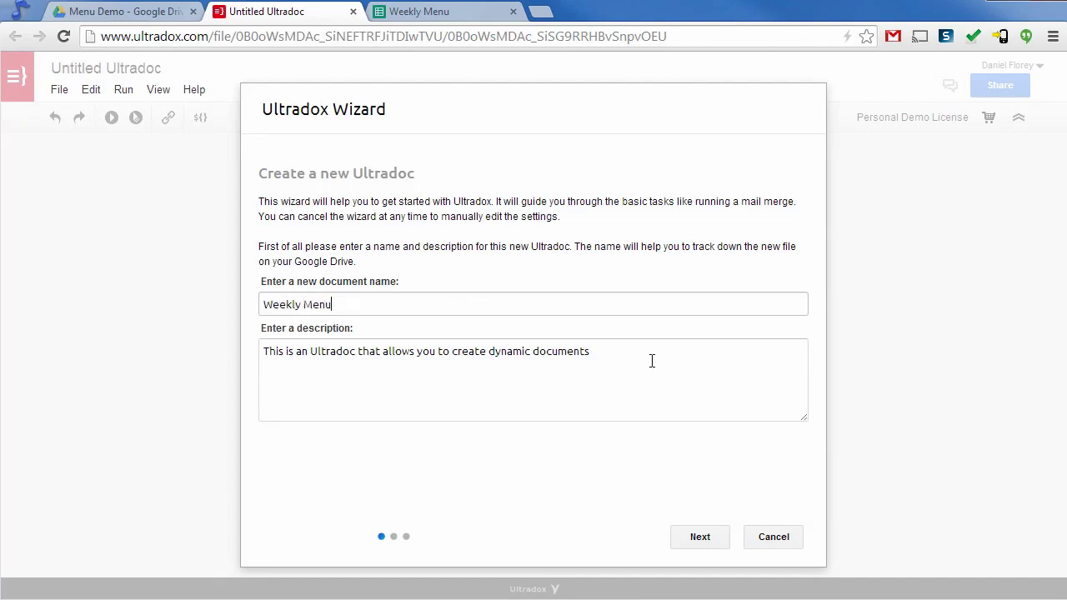
{"action": "left_click_drag", "start_coordinate": [652, 360], "coordinate": [286, 351]}
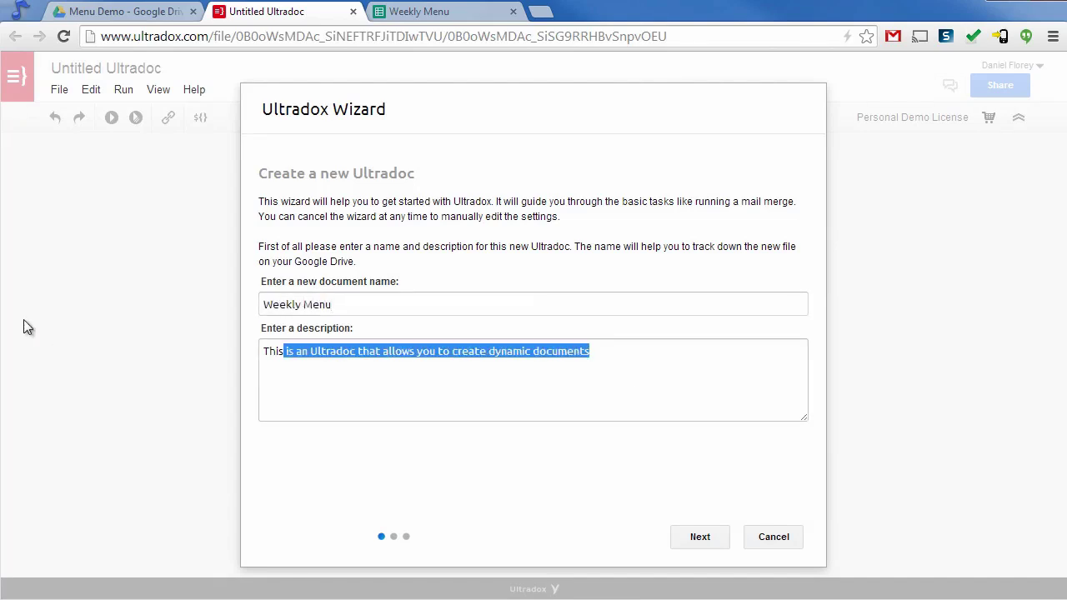
{"action": "key", "text": "ctrl+a"}
{"action": "type", "text": "P"}
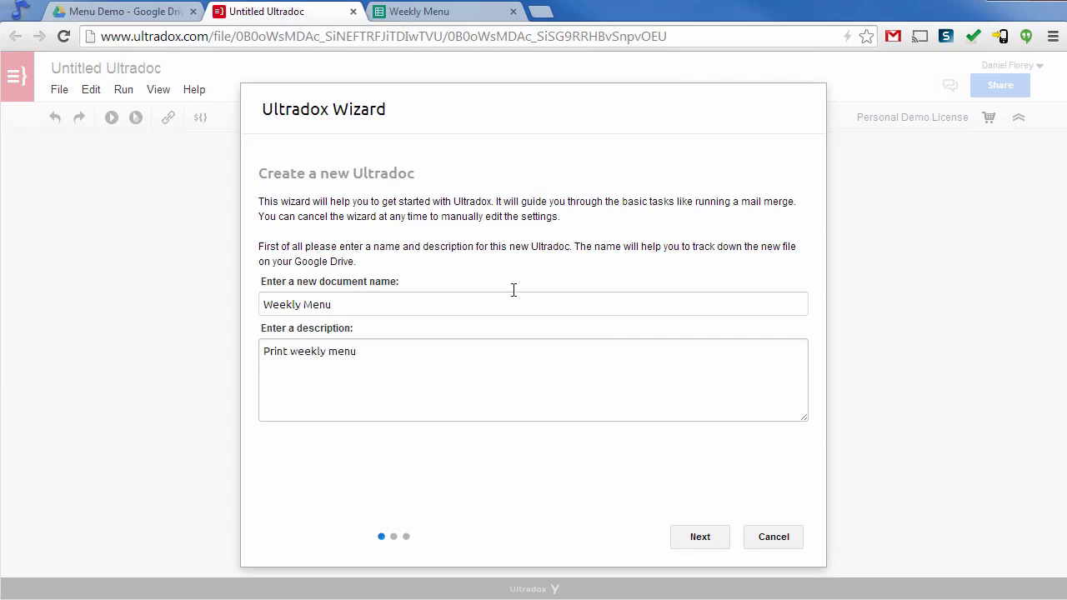
{"action": "left_click", "coordinate": [699, 537]}
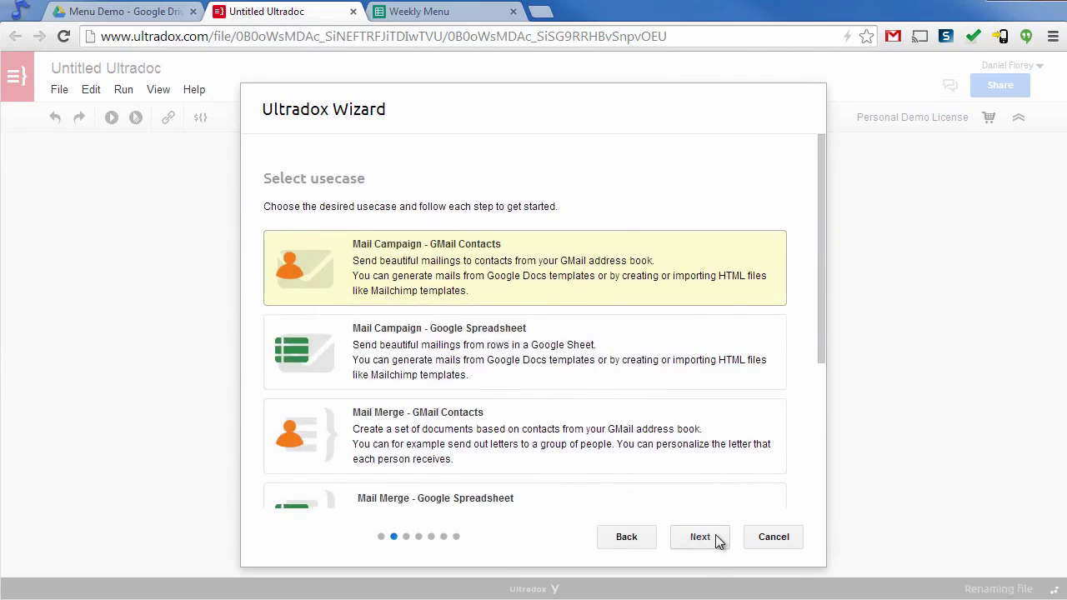
Step: Choose the Generate Document use case and create a Google Document template named "Weekly Menu Template" with PDF output
{"action": "left_click_drag", "start_coordinate": [821, 333], "coordinate": [819, 480]}
{"action": "left_click", "coordinate": [394, 451]}
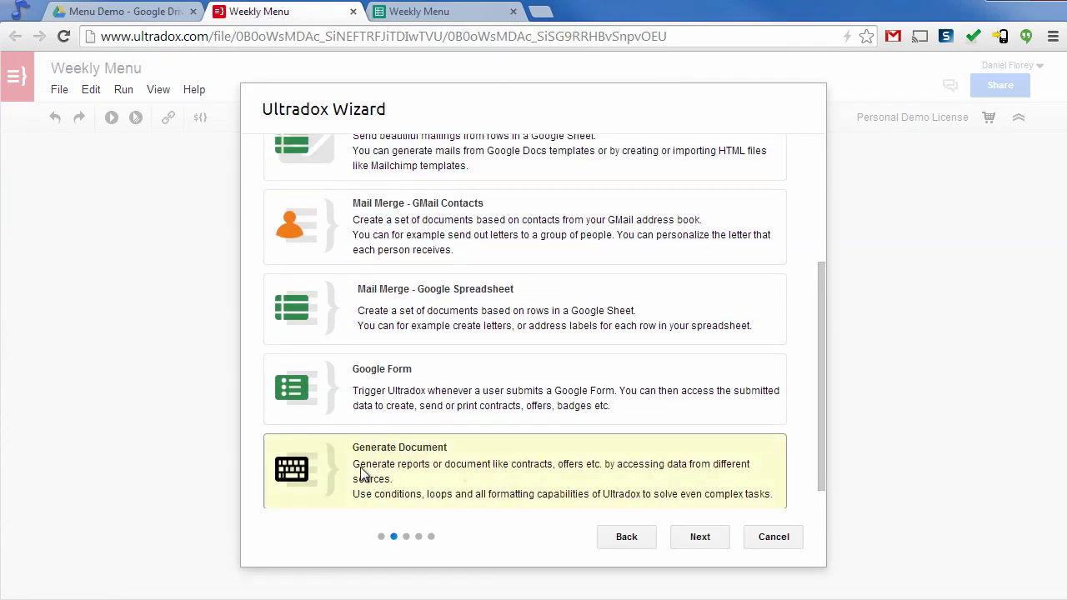
{"action": "left_click", "coordinate": [716, 538]}
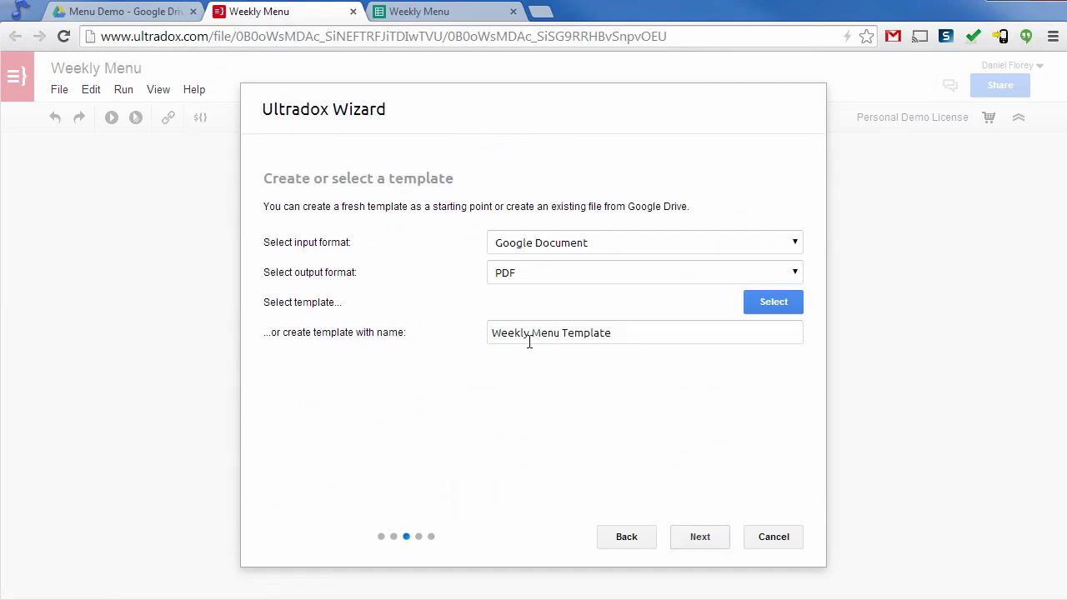
{"action": "left_click", "coordinate": [685, 542]}
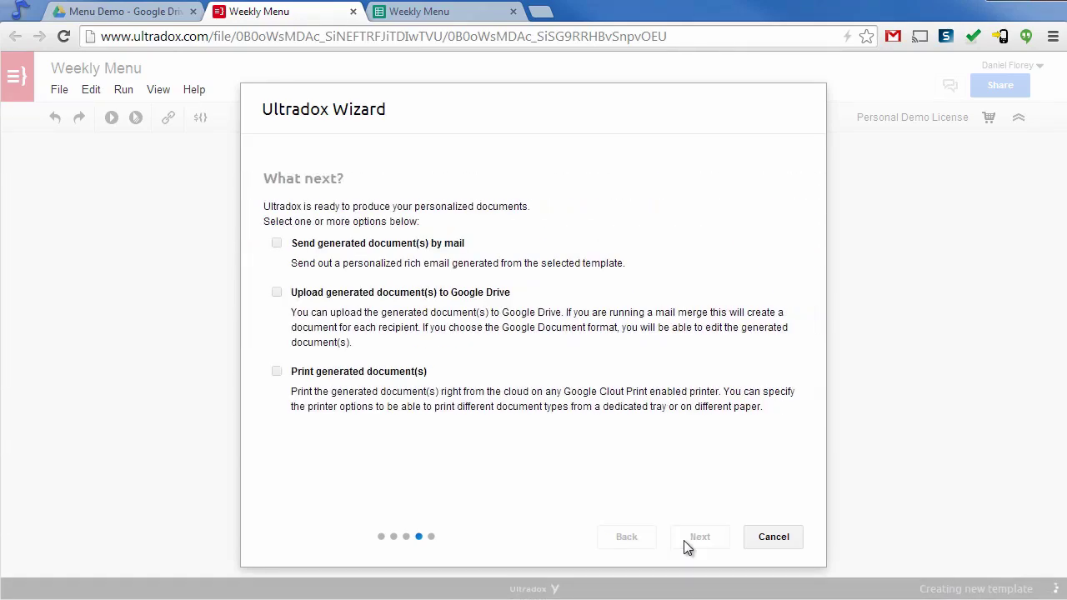
Step: Have the generated documents printed on the Canon MG6200 series Printer with its default options and finish the wizard
{"action": "left_click", "coordinate": [277, 371]}
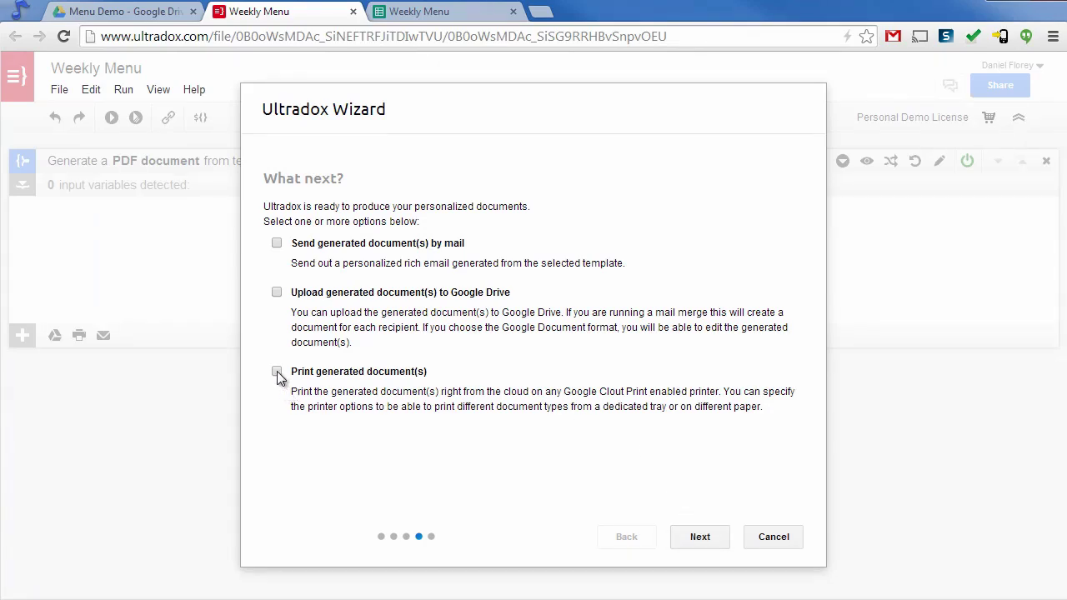
{"action": "left_click", "coordinate": [700, 537]}
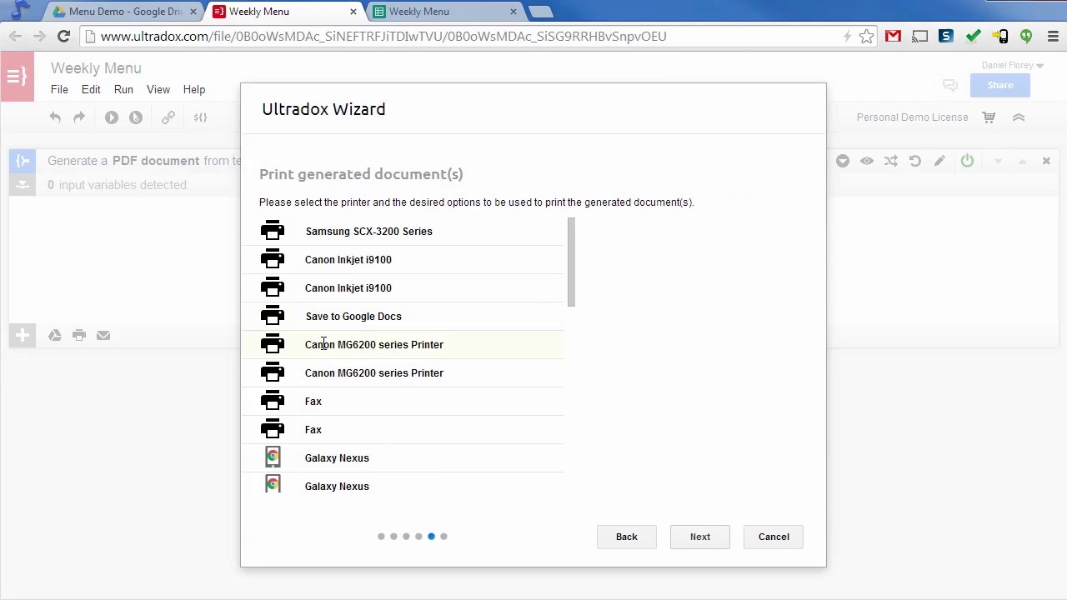
{"action": "left_click", "coordinate": [322, 344]}
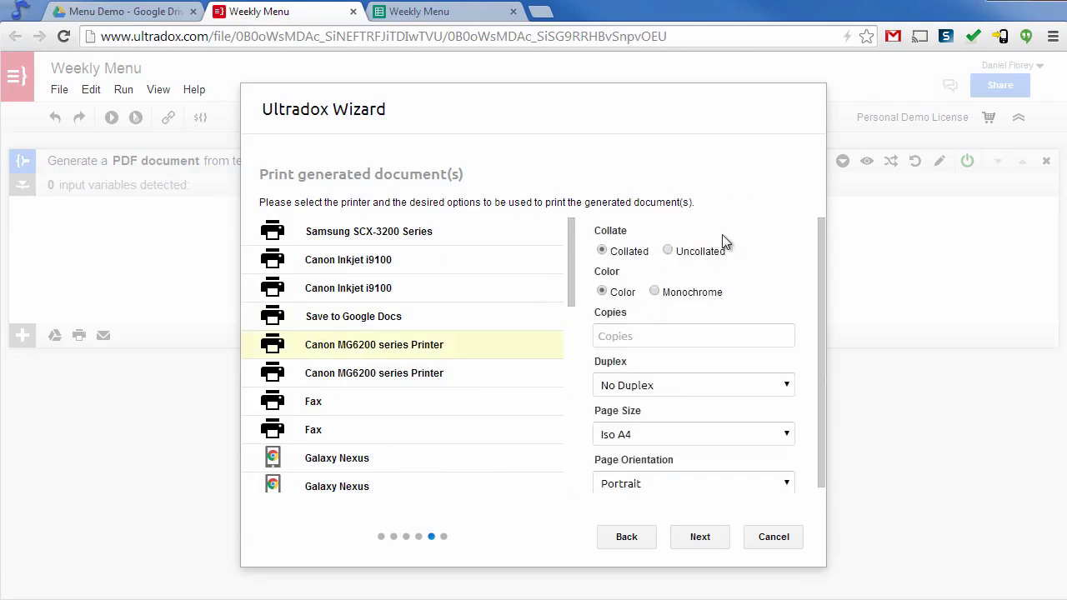
{"action": "scroll", "coordinate": [820, 255], "scroll_direction": "down", "scroll_amount": 1}
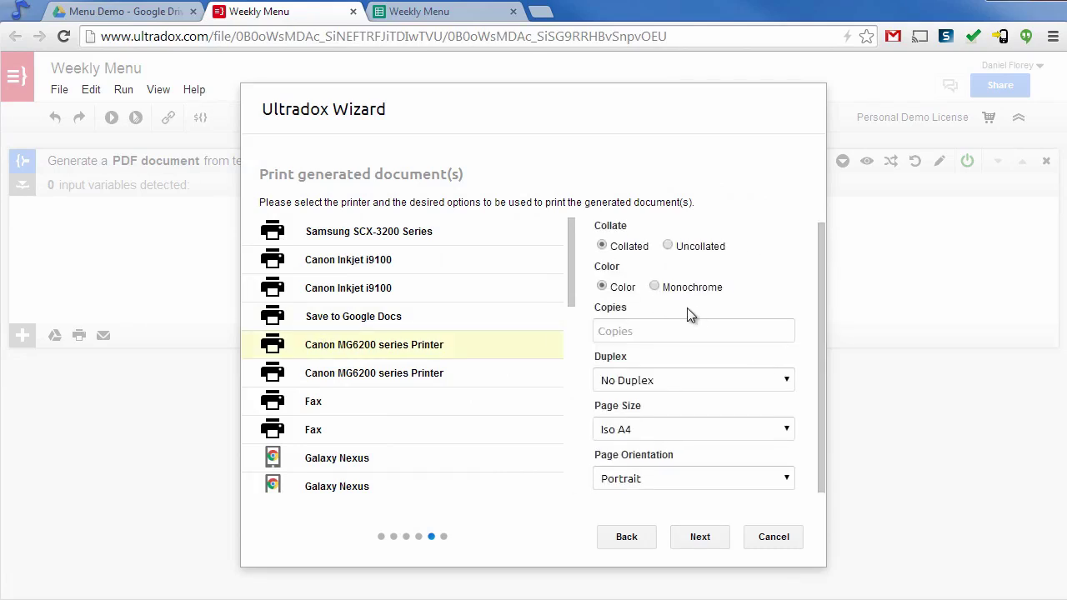
{"action": "left_click", "coordinate": [718, 537]}
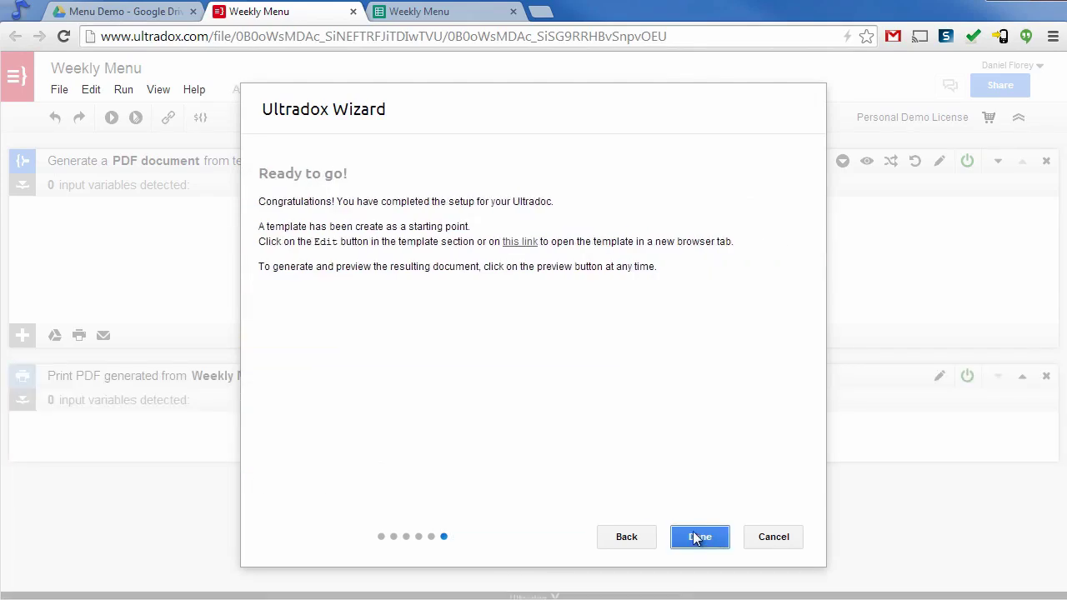
{"action": "left_click", "coordinate": [697, 538]}
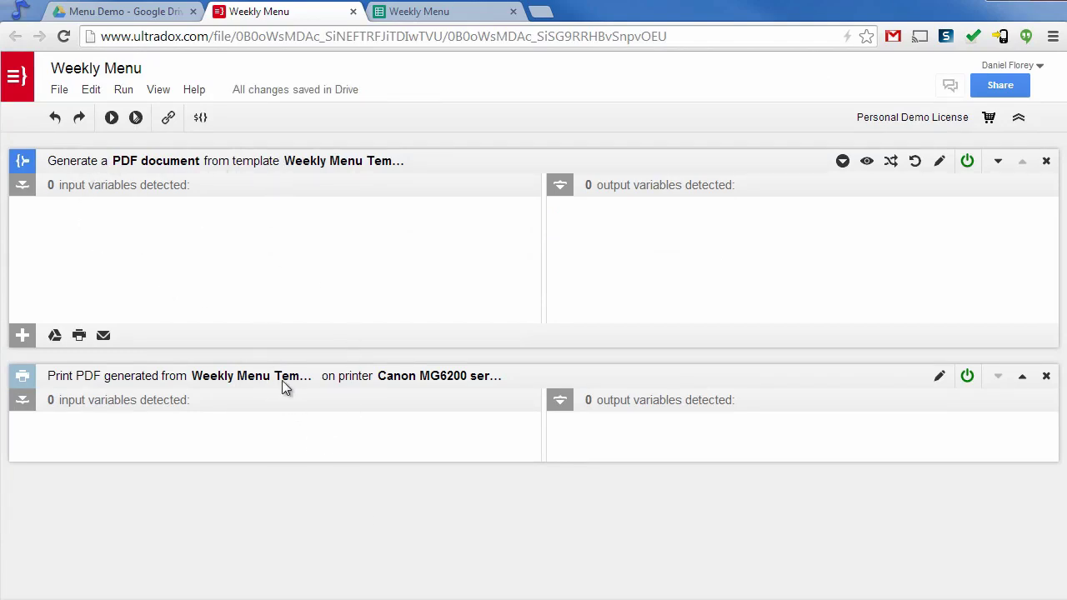
Step: Add a Google Spreadsheet data source to the Ultradoc that loads the Weekly Menu spreadsheet
{"action": "left_click", "coordinate": [93, 93]}
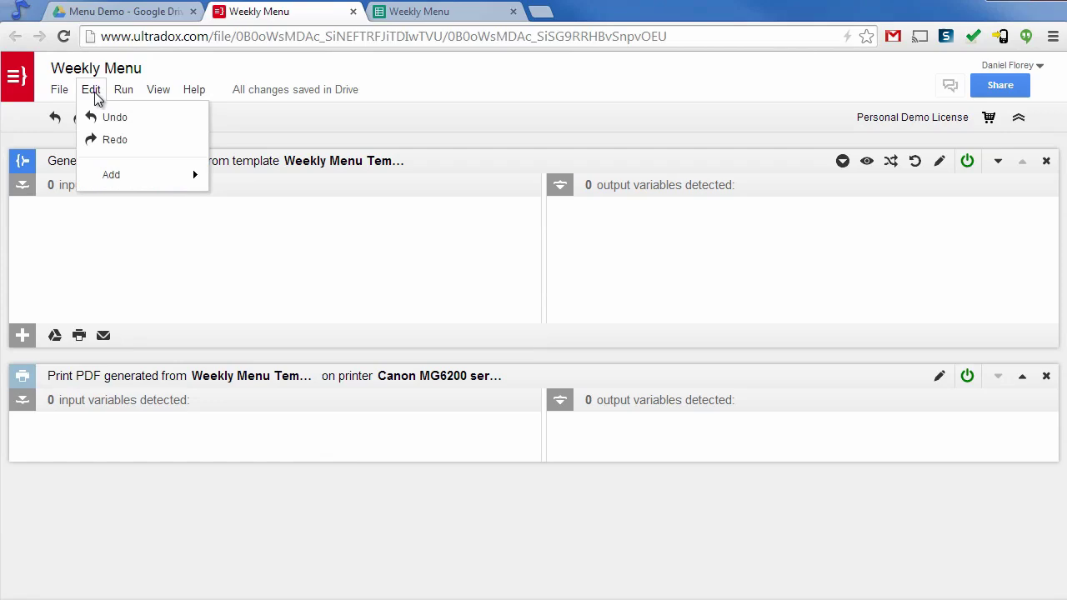
{"action": "mouse_move", "coordinate": [92, 177]}
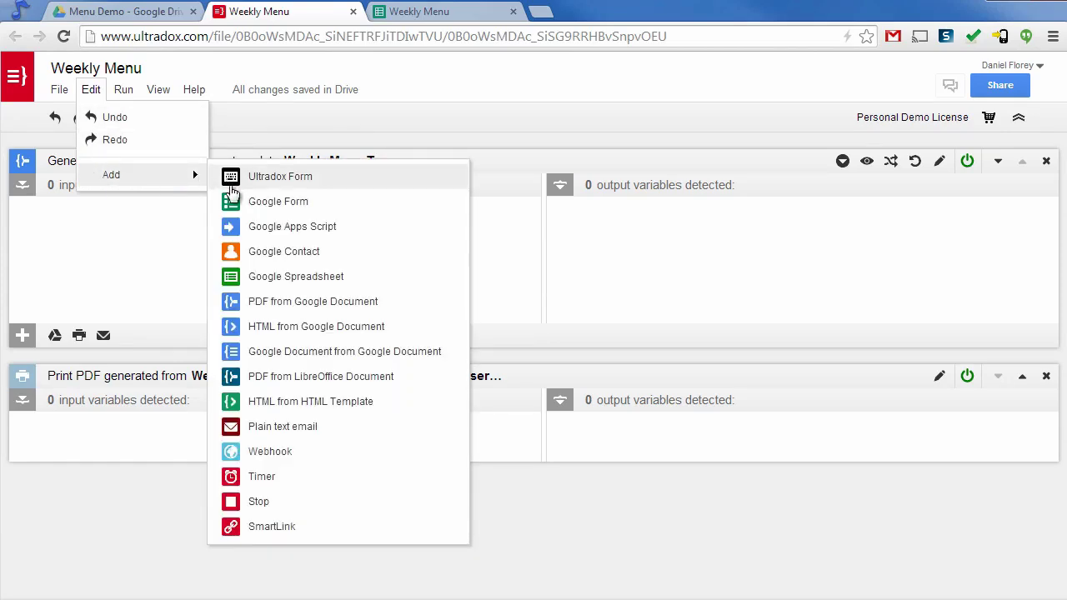
{"action": "left_click", "coordinate": [311, 282]}
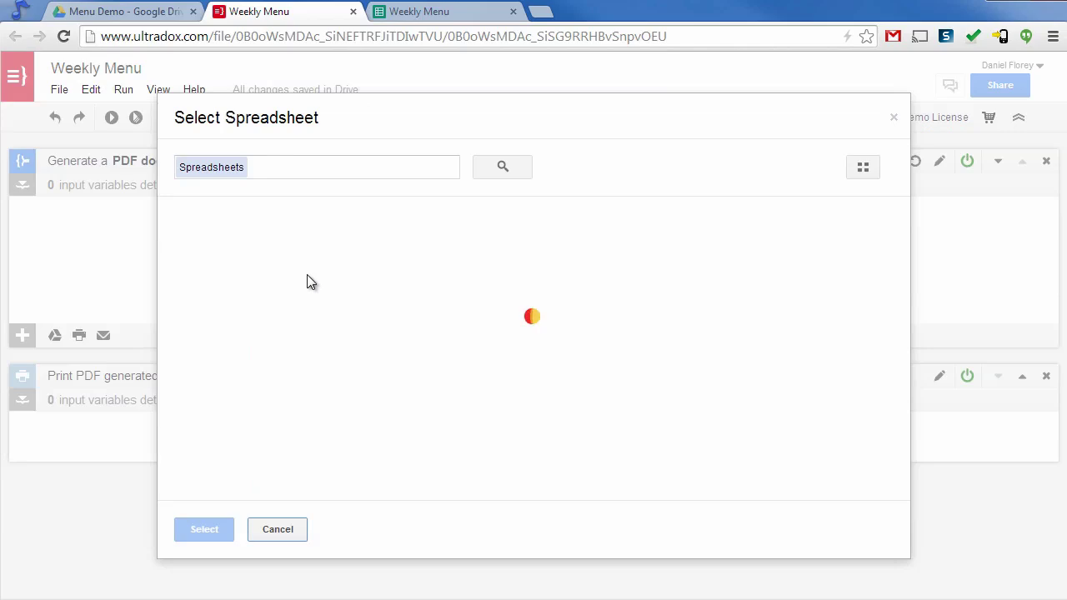
{"action": "left_click", "coordinate": [180, 240]}
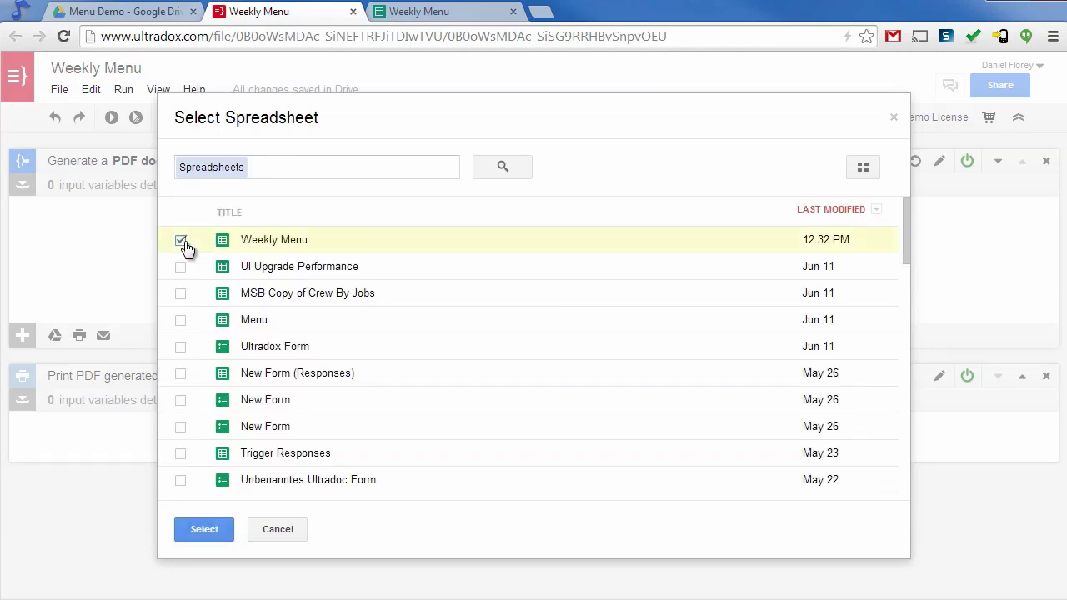
{"action": "left_click", "coordinate": [214, 532]}
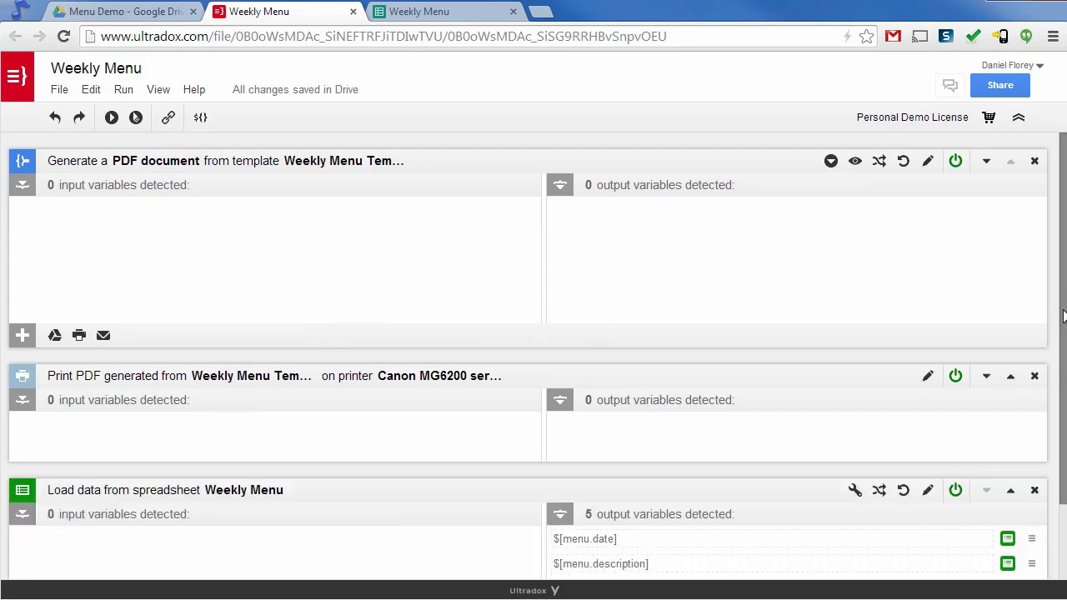
Step: Move the Weekly Menu spreadsheet block above the printing and PDF generation blocks
{"action": "scroll", "coordinate": [1057, 369], "scroll_direction": "down", "scroll_amount": 2}
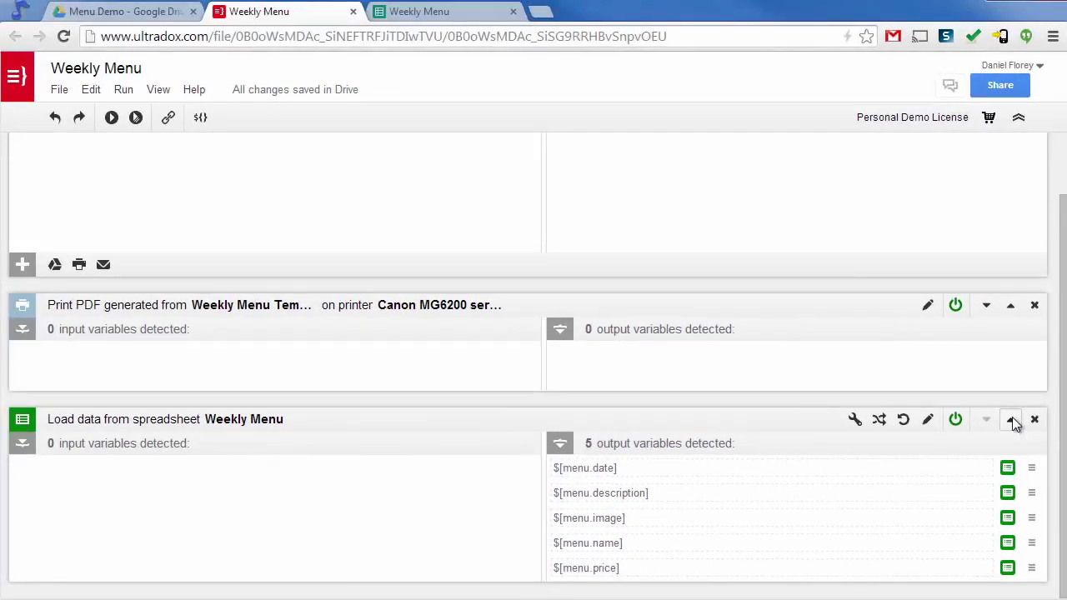
{"action": "left_click", "coordinate": [999, 376]}
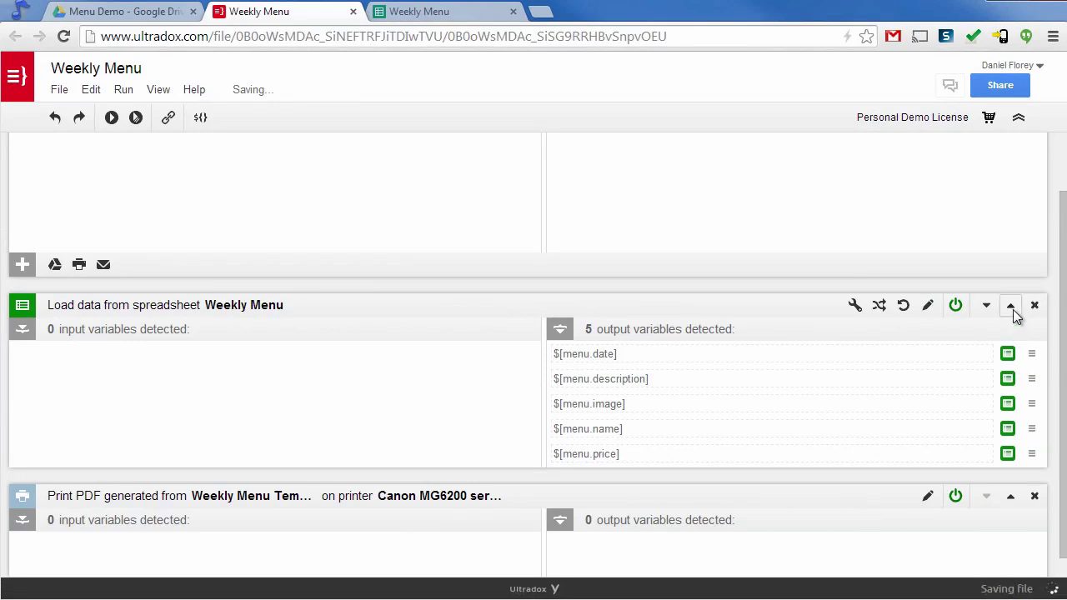
{"action": "left_click", "coordinate": [1001, 240]}
{"action": "scroll", "coordinate": [975, 327], "scroll_direction": "up", "scroll_amount": 1}
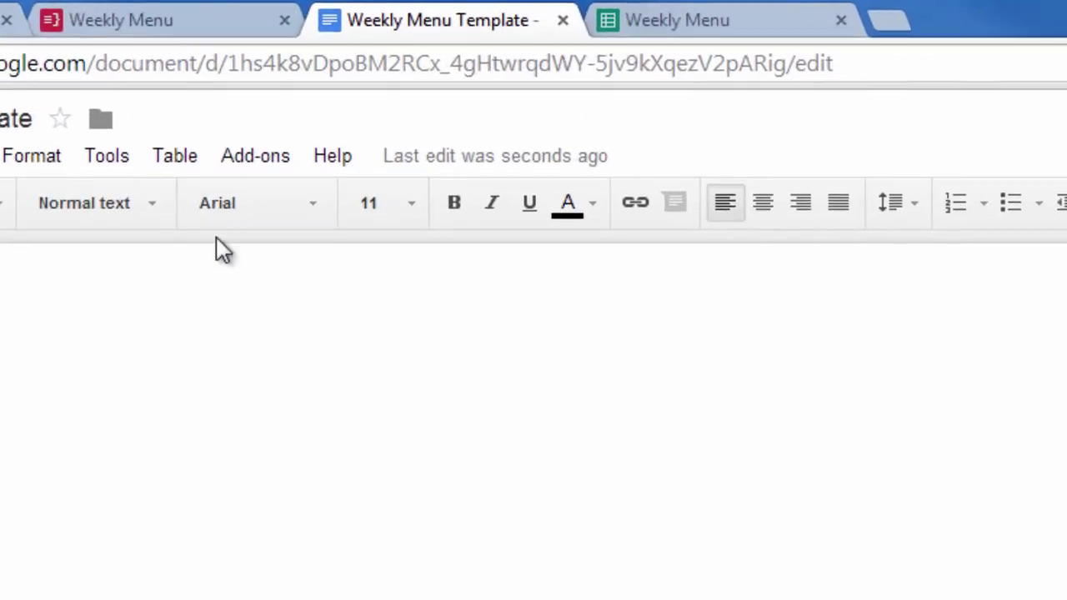
Step: Open the Ultradox Template Editor sidebar in the Weekly Menu Template document
{"action": "left_click", "coordinate": [215, 180]}
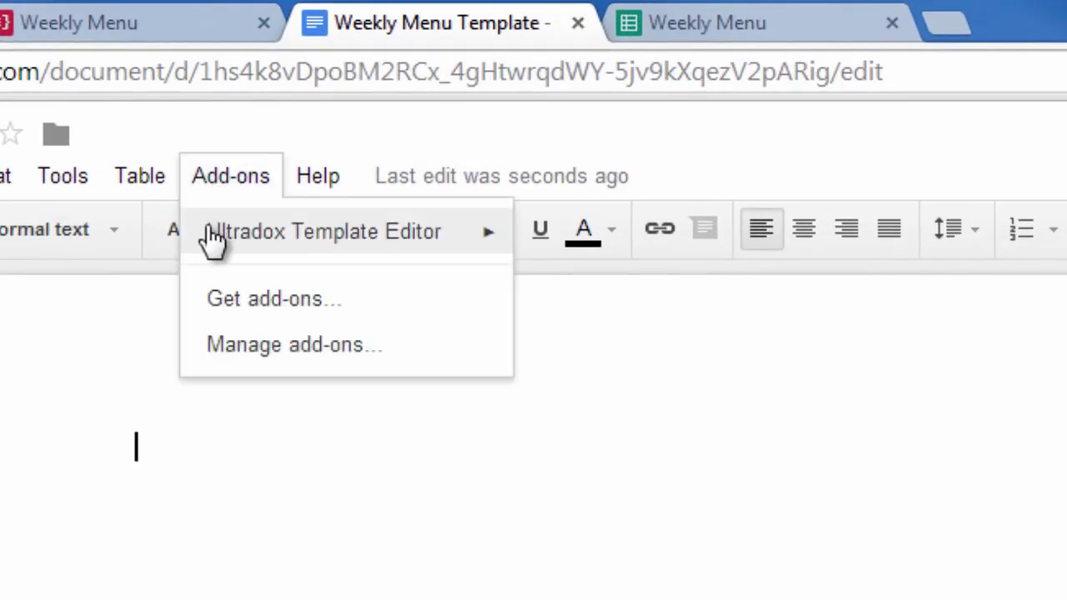
{"action": "mouse_move", "coordinate": [212, 235]}
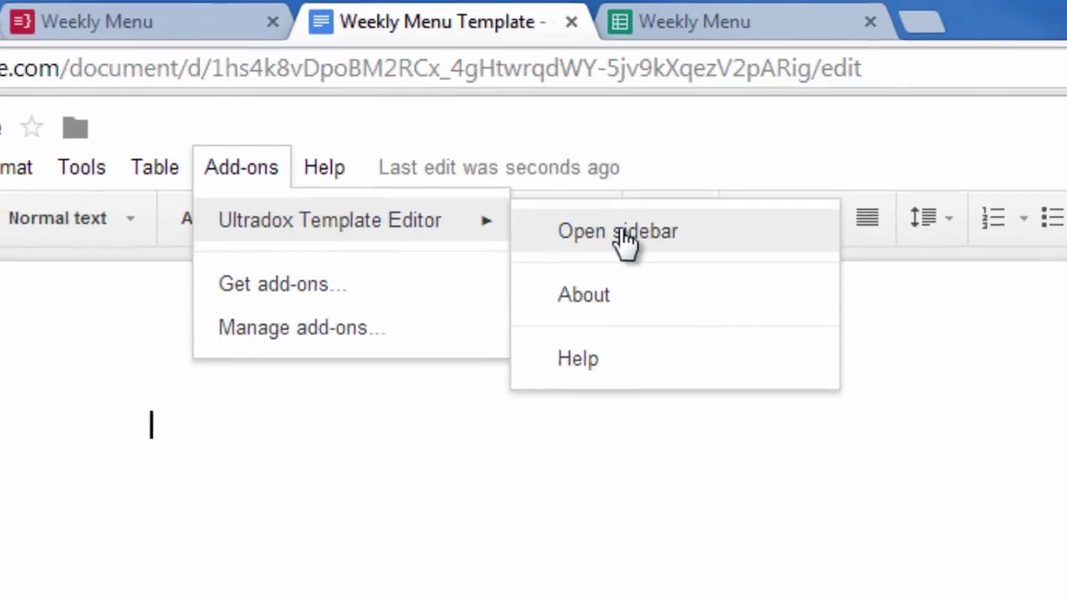
{"action": "left_click", "coordinate": [623, 233]}
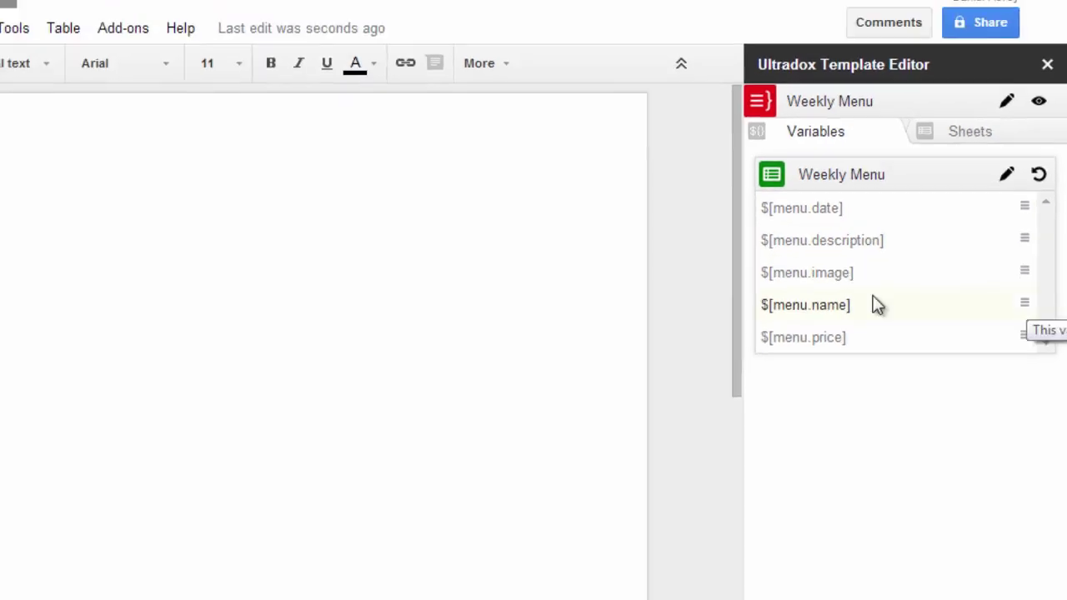
Step: Enter the line "Weekly menu" in the template and add a numbered list item below it containing the $[menu.name] variable
{"action": "left_click", "coordinate": [339, 259]}
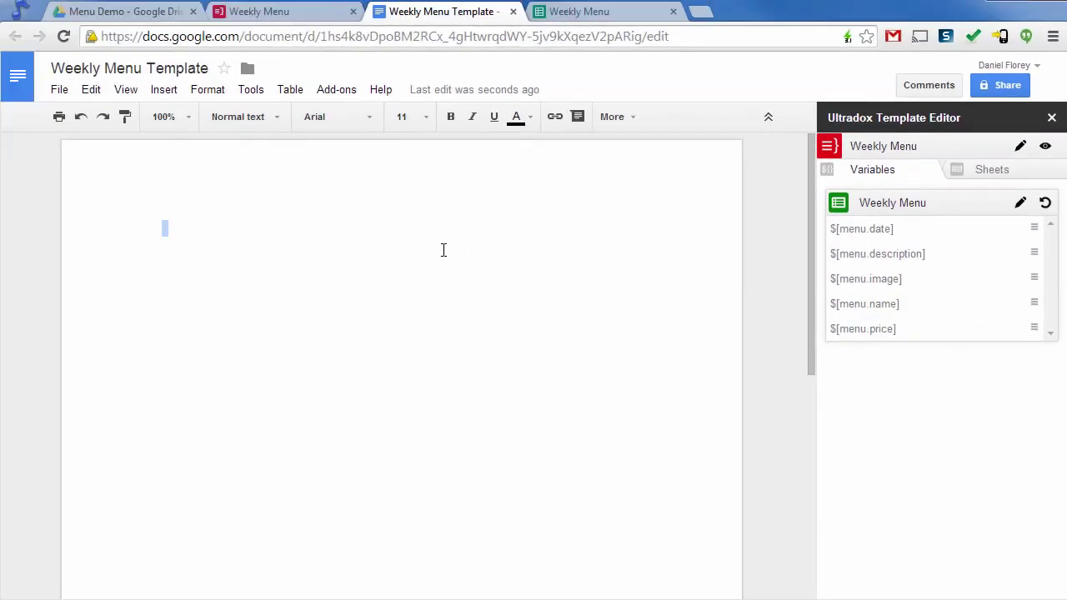
{"action": "type", "text": "Weekly menu"}
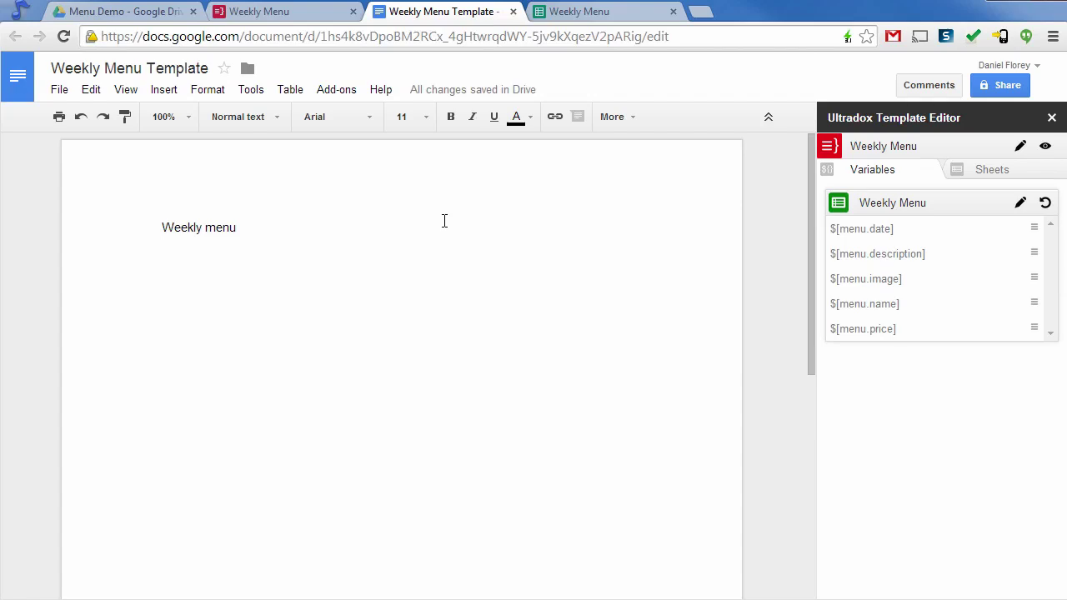
{"action": "left_click", "coordinate": [632, 121]}
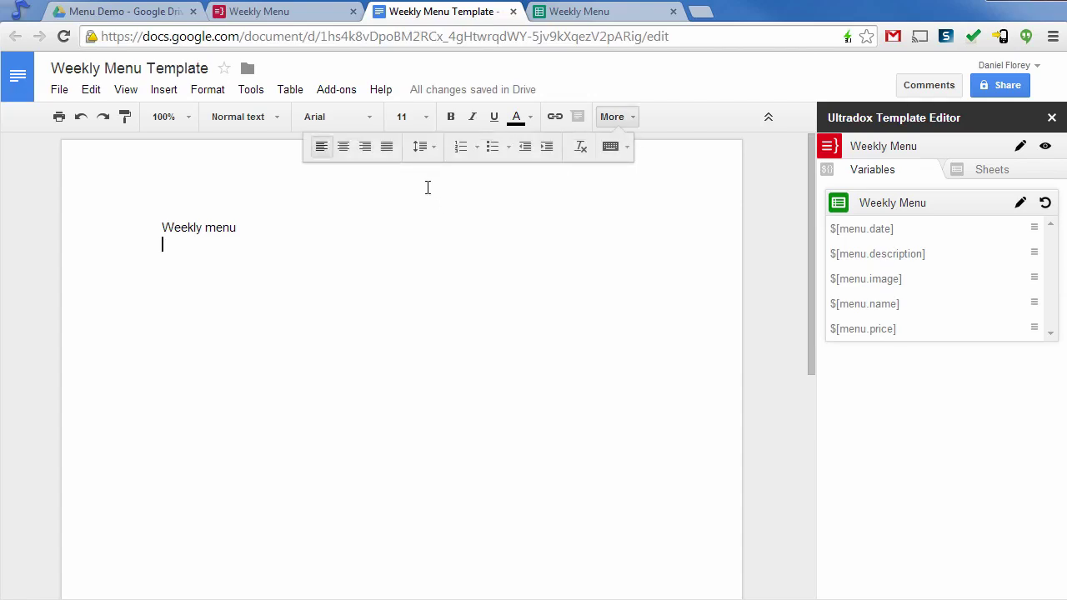
{"action": "left_click", "coordinate": [460, 146]}
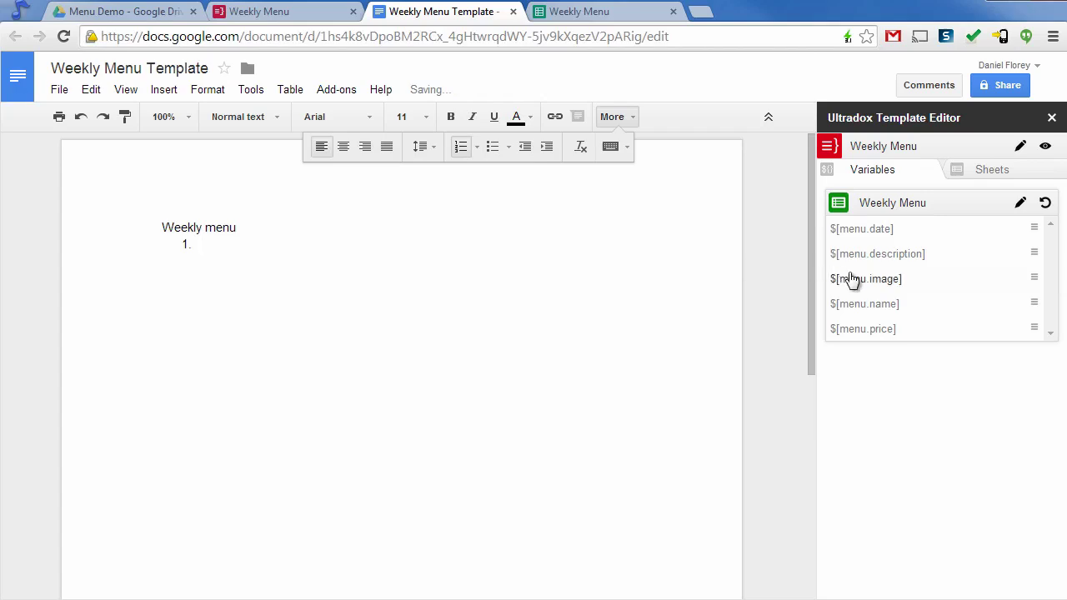
{"action": "left_click", "coordinate": [861, 307]}
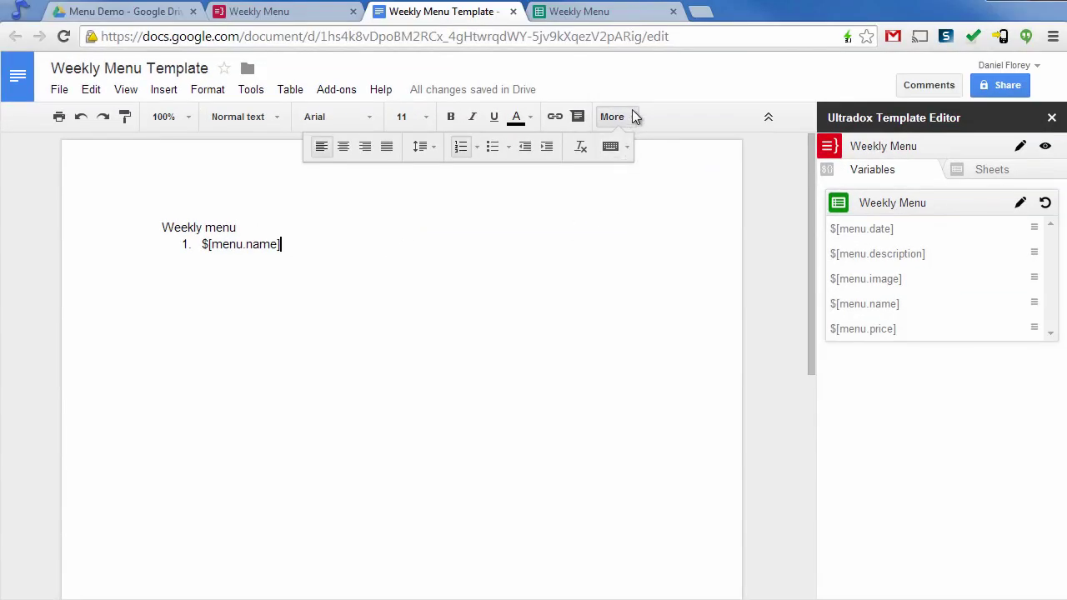
Step: Preview the PDF generated from the Weekly Menu template to check the list of dish names
{"action": "left_click", "coordinate": [633, 117]}
{"action": "left_click", "coordinate": [1045, 147]}
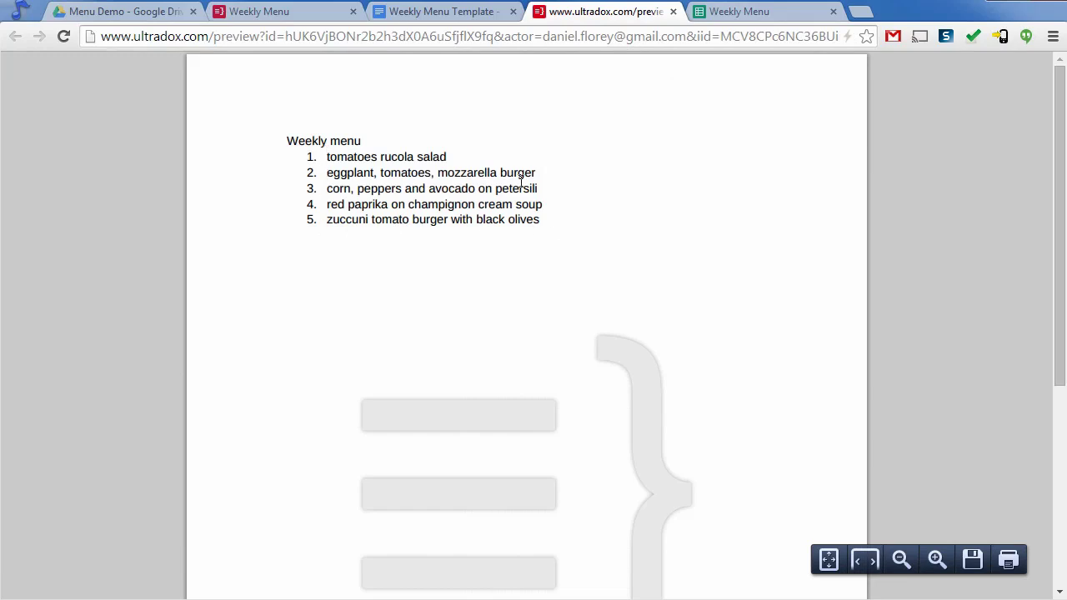
Step: Replace the numbered list item in the template with "${foreach menu entry , }${entry.name}${end}" and refresh the PDF preview
{"action": "left_click", "coordinate": [450, 15]}
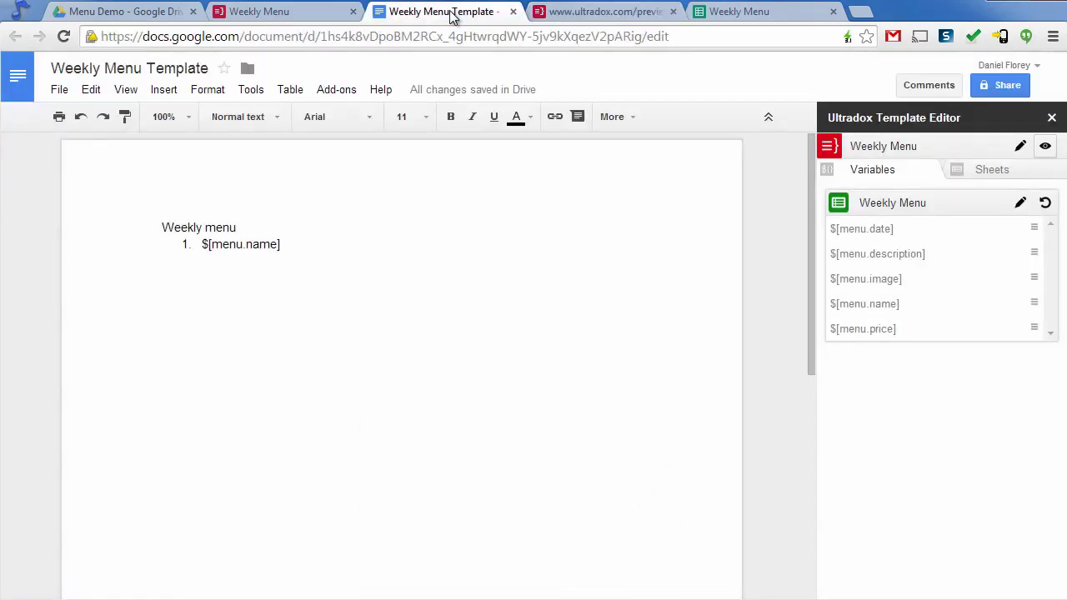
{"action": "triple_click", "coordinate": [293, 250]}
{"action": "key", "text": "BackSpace"}
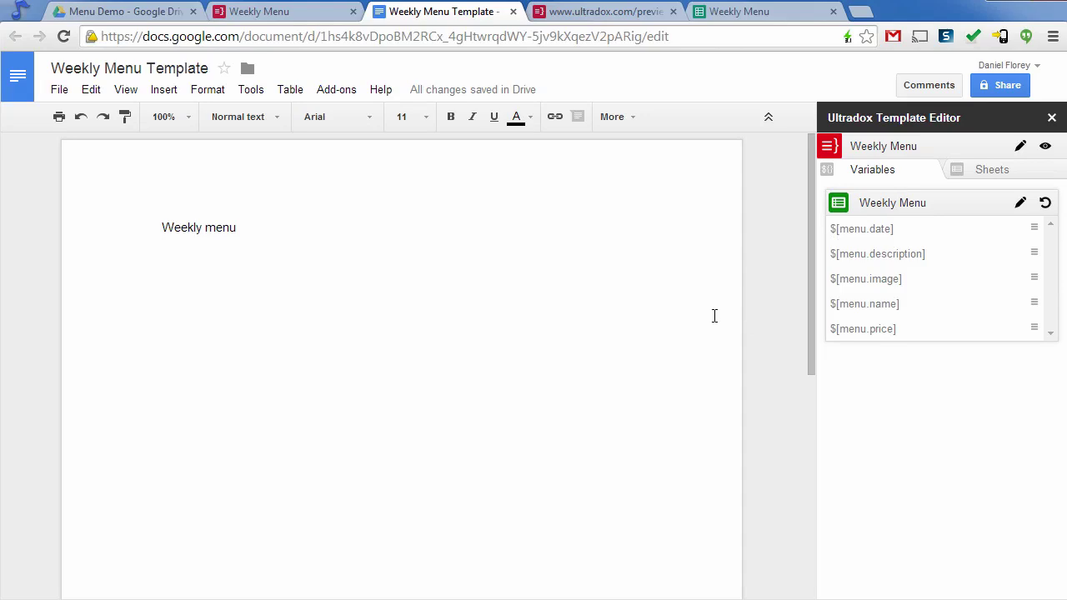
{"action": "left_click", "coordinate": [883, 307]}
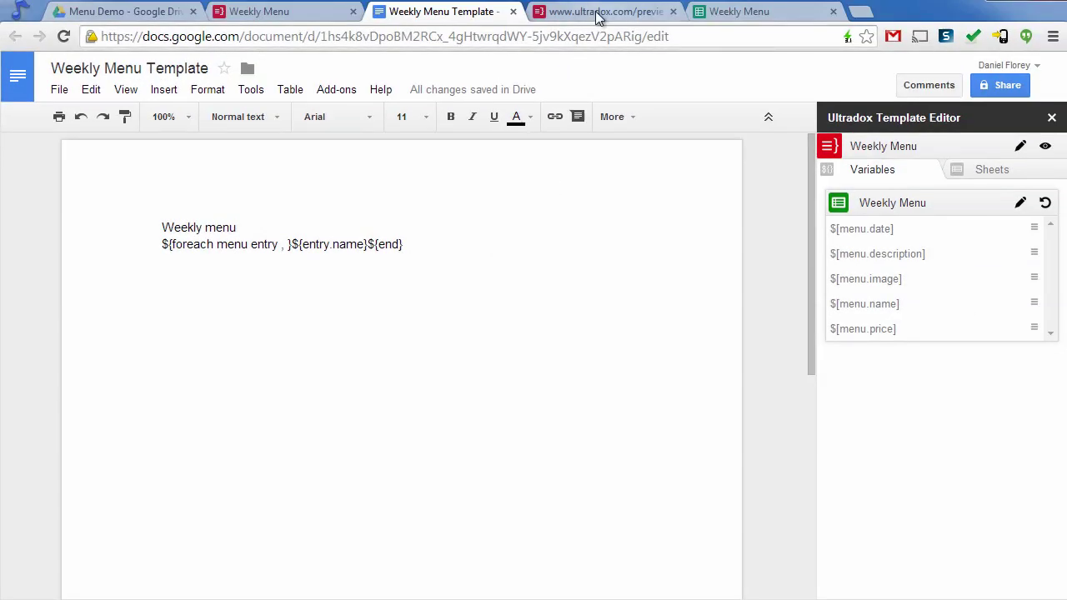
{"action": "left_click", "coordinate": [597, 17]}
{"action": "left_click", "coordinate": [64, 36]}
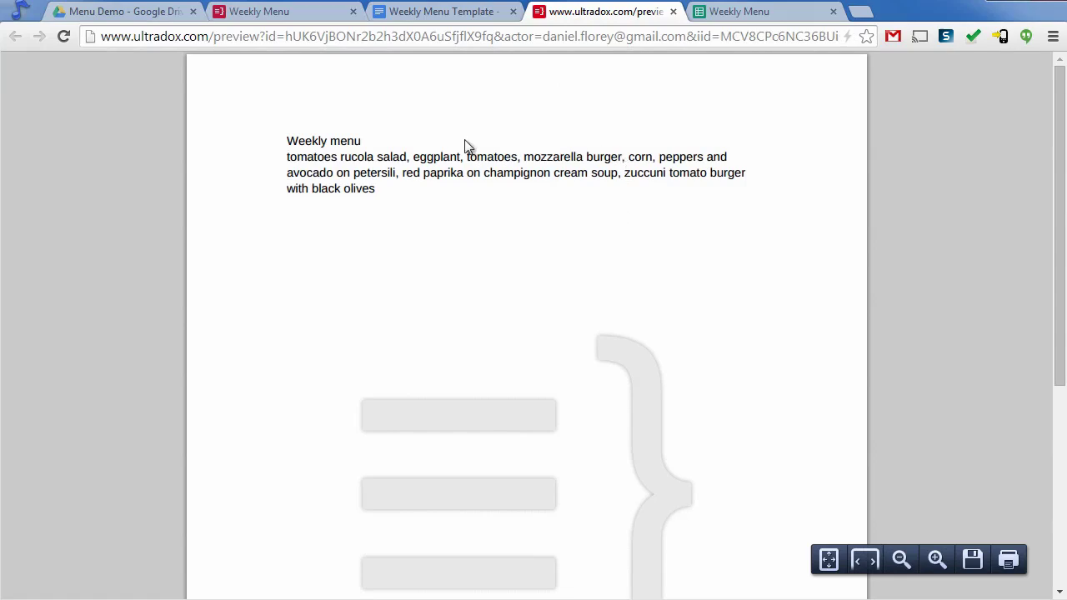
Step: Change the separator in the template's foreach statement to an asterisk and refresh the PDF preview
{"action": "left_click", "coordinate": [460, 17]}
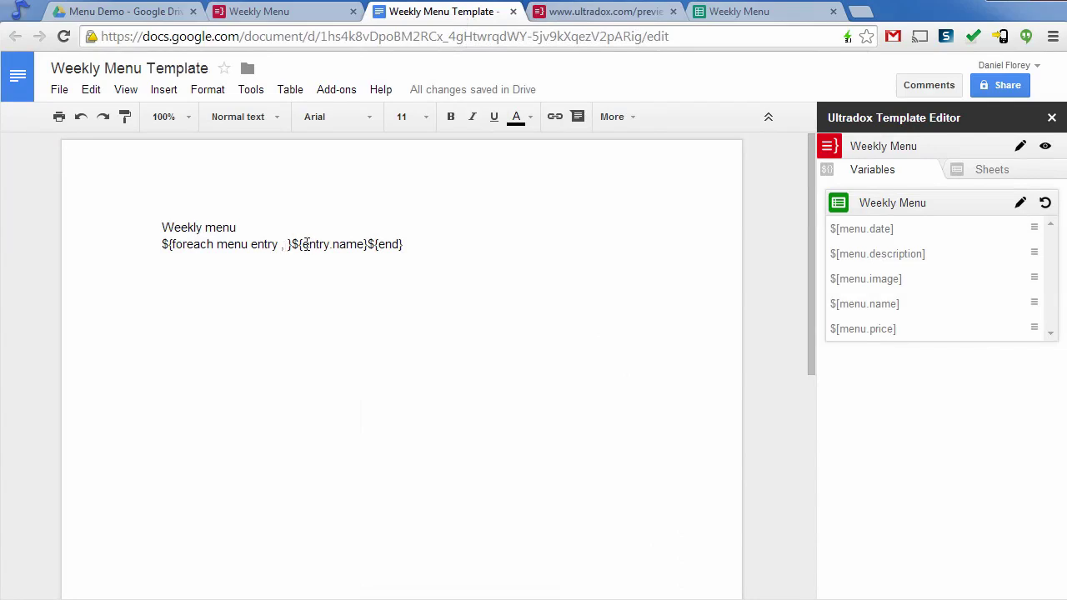
{"action": "key", "text": "BackSpace"}
{"action": "type", "text": "*"}
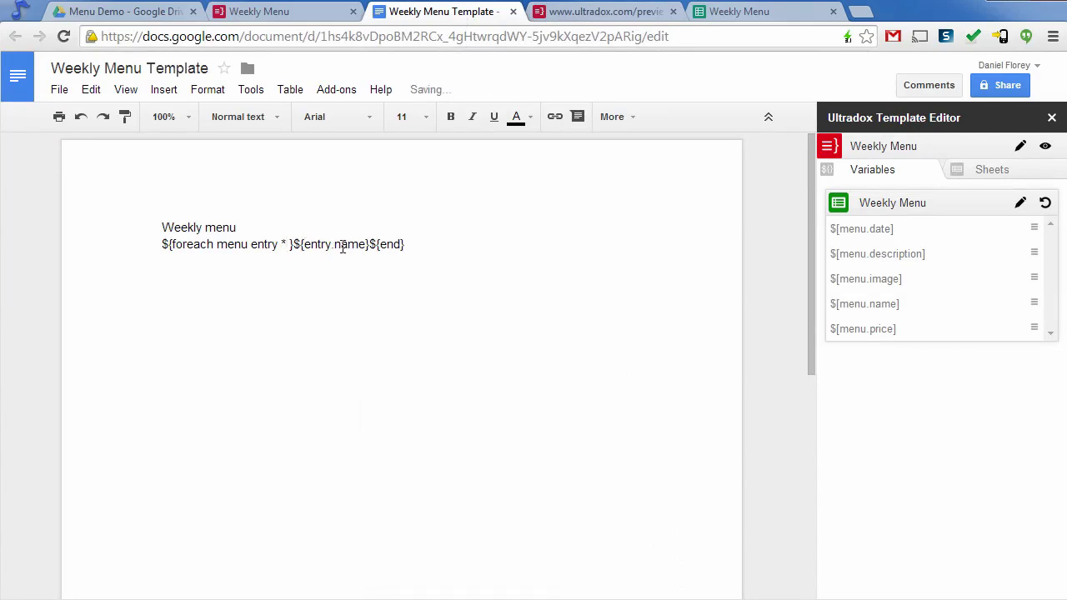
{"action": "left_click", "coordinate": [615, 19]}
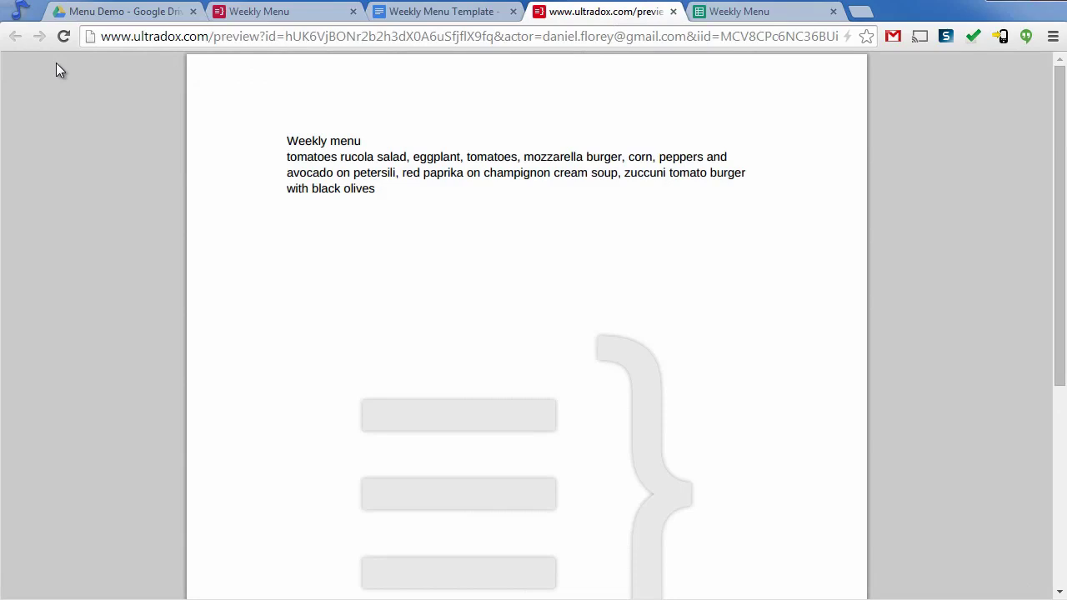
{"action": "left_click", "coordinate": [65, 37]}
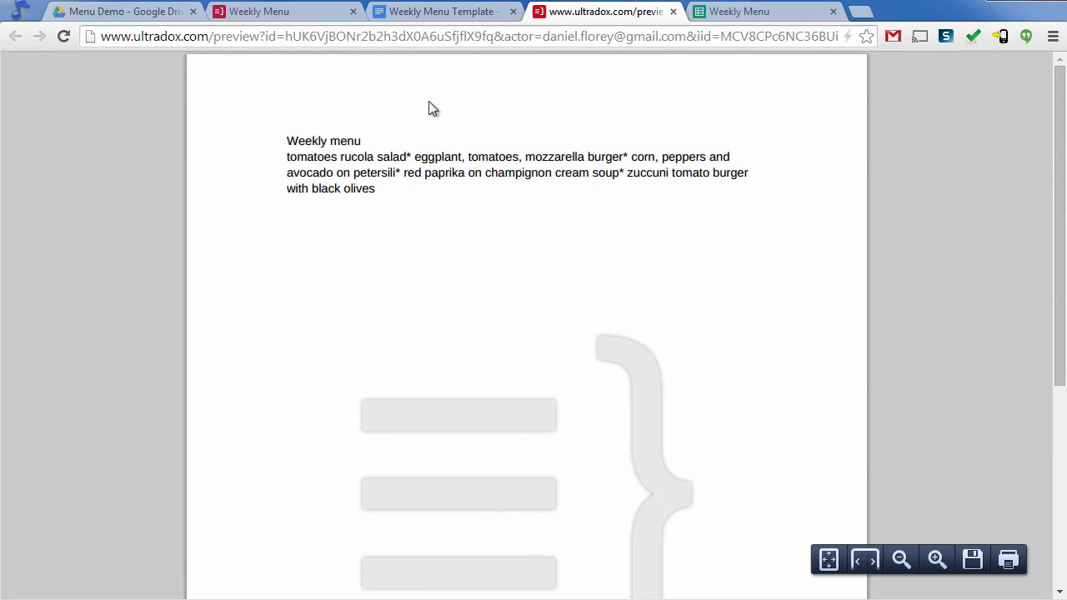
Step: Delete the foreach line from the template and open the Template Editor's sheet table settings
{"action": "left_click", "coordinate": [438, 15]}
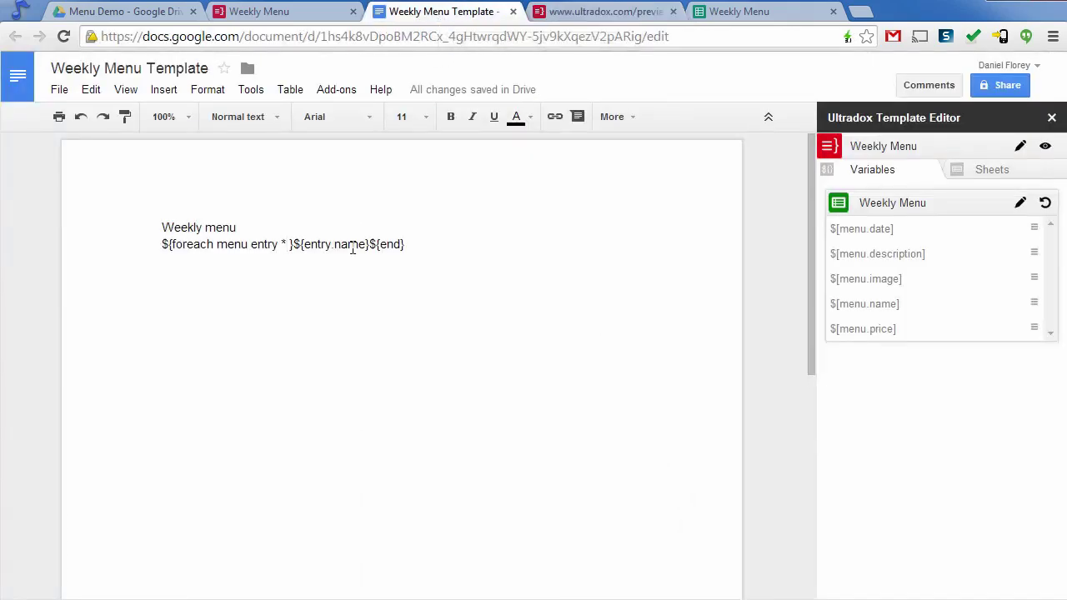
{"action": "left_click_drag", "start_coordinate": [433, 244], "coordinate": [137, 244]}
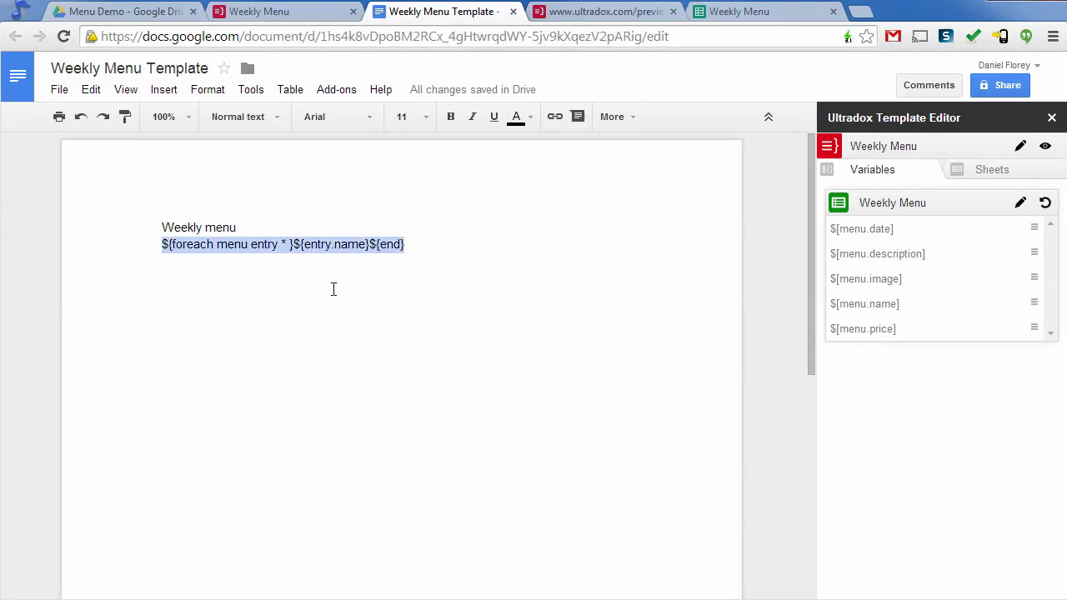
{"action": "key", "text": "Delete"}
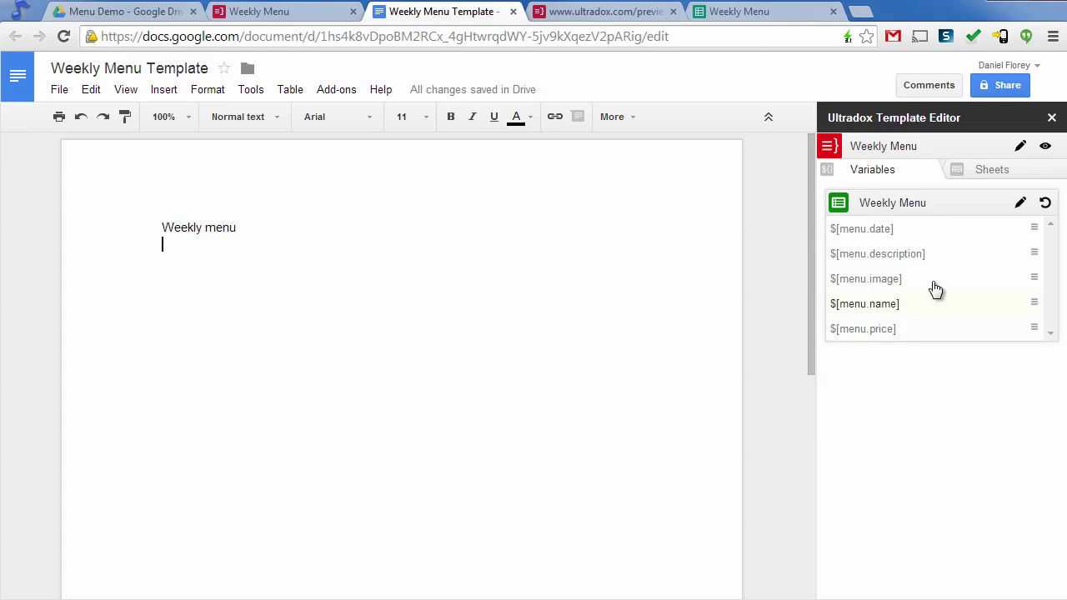
{"action": "left_click", "coordinate": [992, 172]}
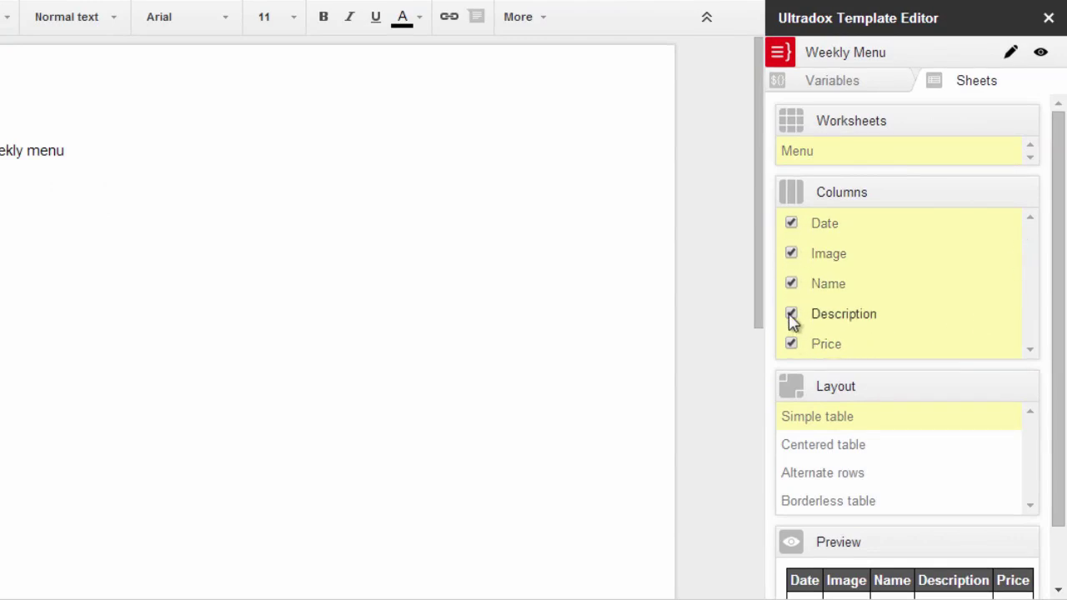
{"action": "left_click_drag", "start_coordinate": [1056, 298], "coordinate": [1057, 367]}
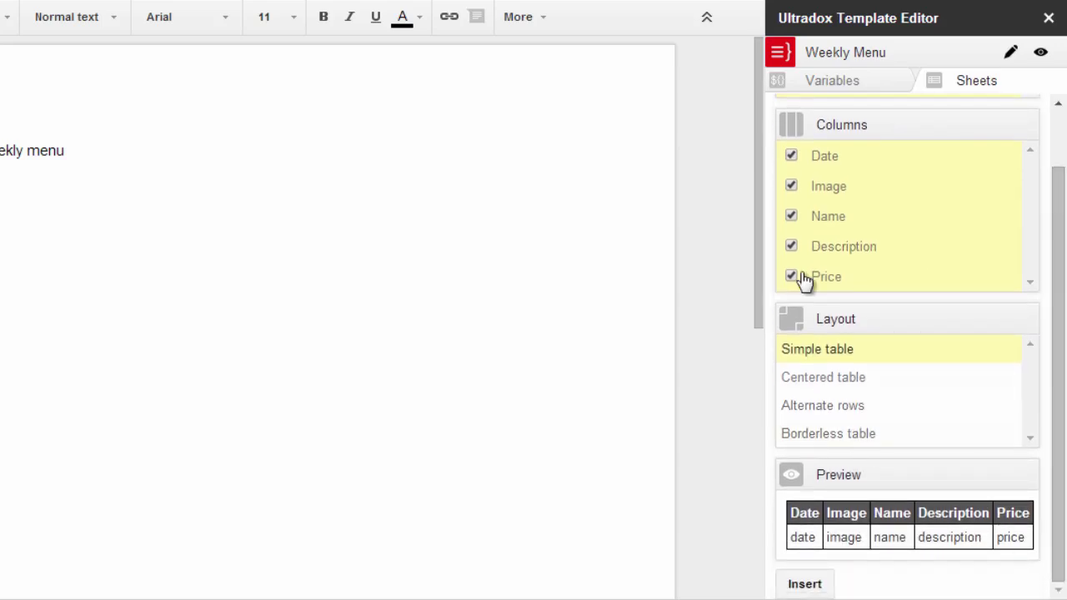
Step: Exclude the Description and Name columns from the table and include them again
{"action": "left_click", "coordinate": [794, 246]}
{"action": "left_click", "coordinate": [792, 220]}
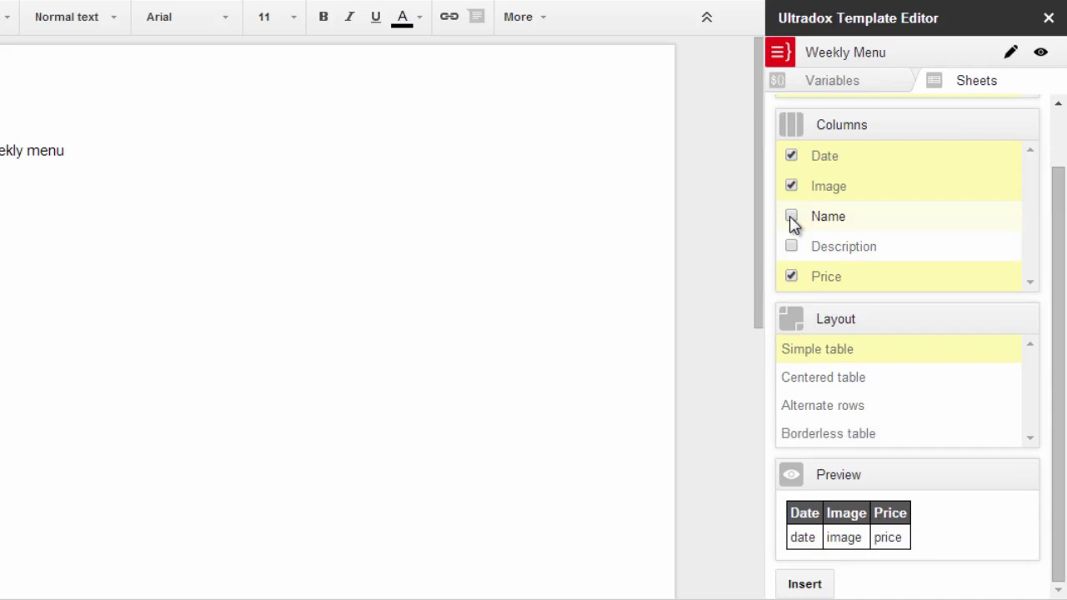
{"action": "left_click", "coordinate": [791, 218]}
{"action": "left_click", "coordinate": [791, 248]}
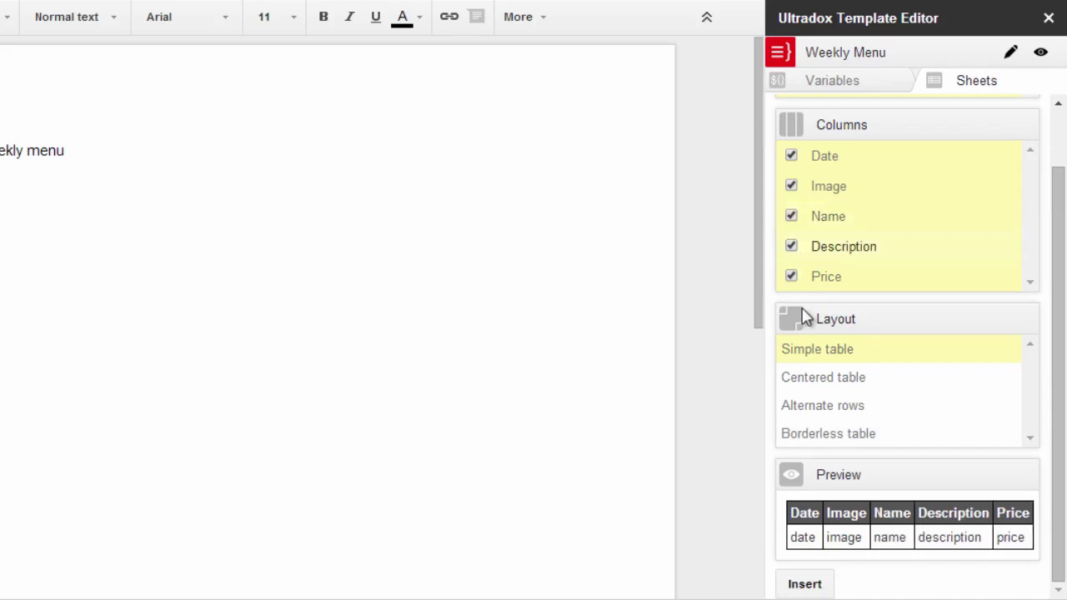
Step: Try the Centered table, Alternate rows and Borderless table layouts for the menu table
{"action": "left_click", "coordinate": [810, 383]}
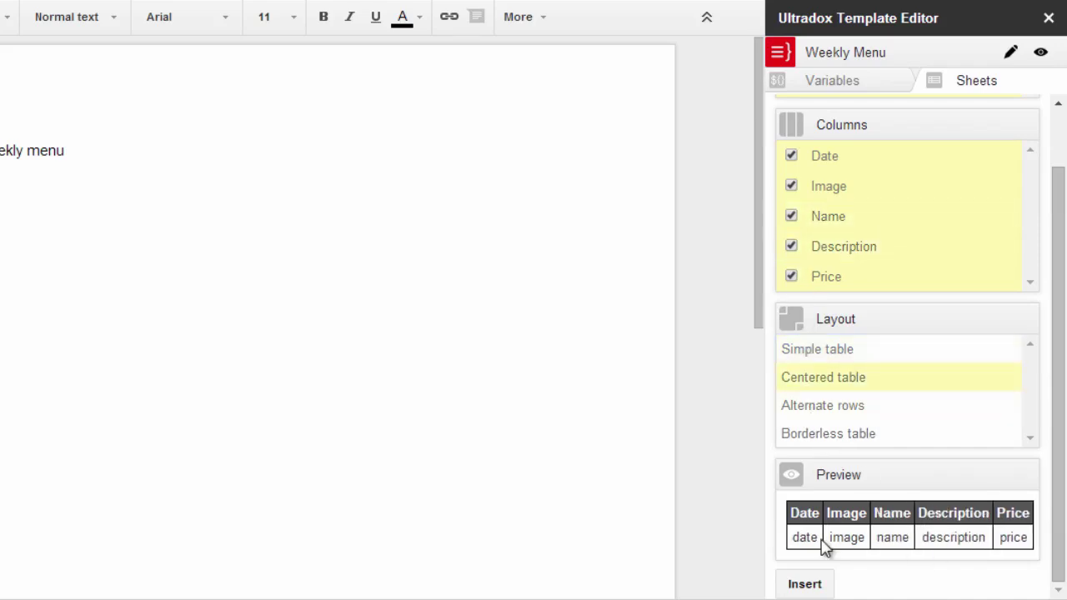
{"action": "left_click", "coordinate": [867, 409]}
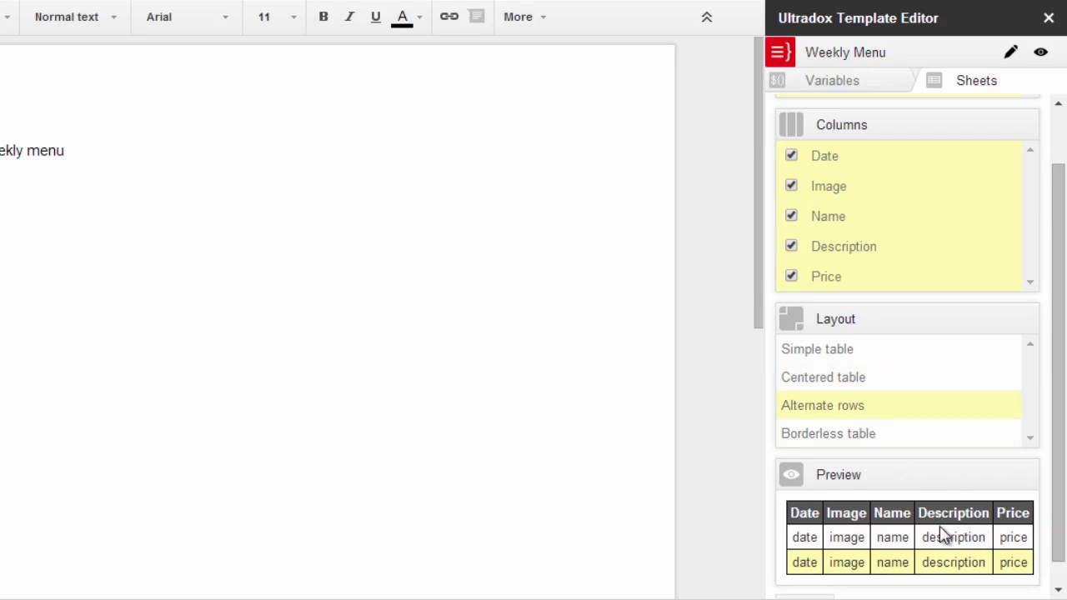
{"action": "left_click", "coordinate": [823, 435]}
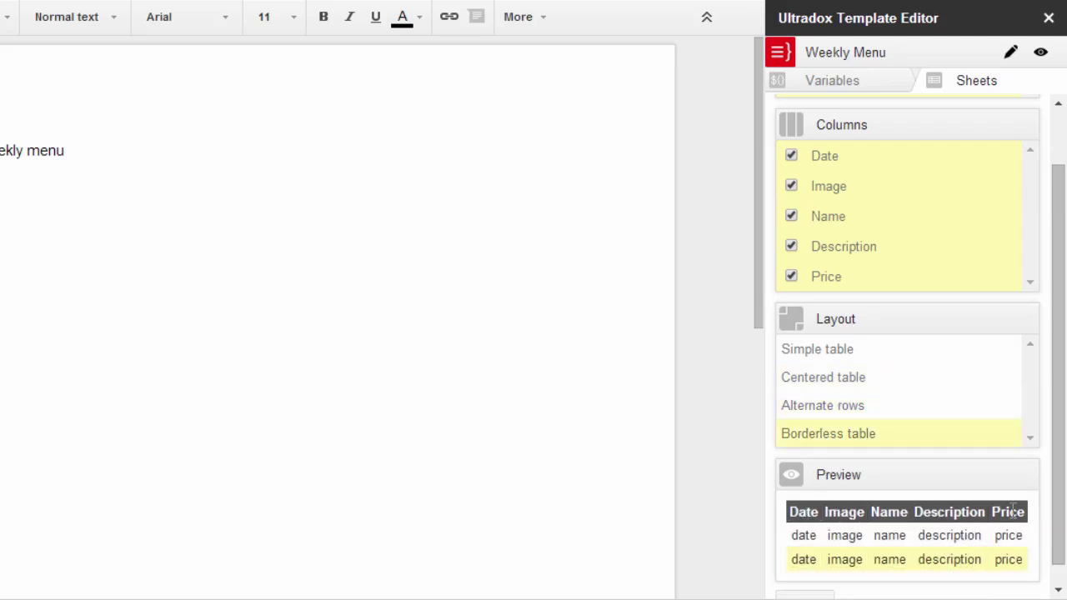
Step: Insert a Simple table with the Date, Image, Name, Description and Price columns below the "Weekly menu" line
{"action": "left_click", "coordinate": [837, 354]}
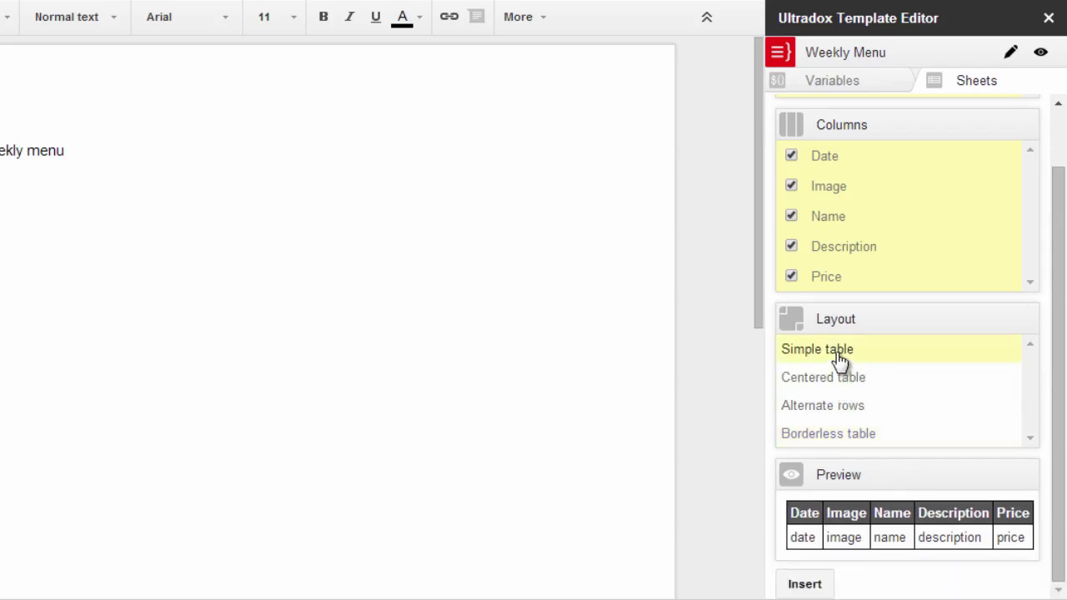
{"action": "left_click", "coordinate": [806, 585]}
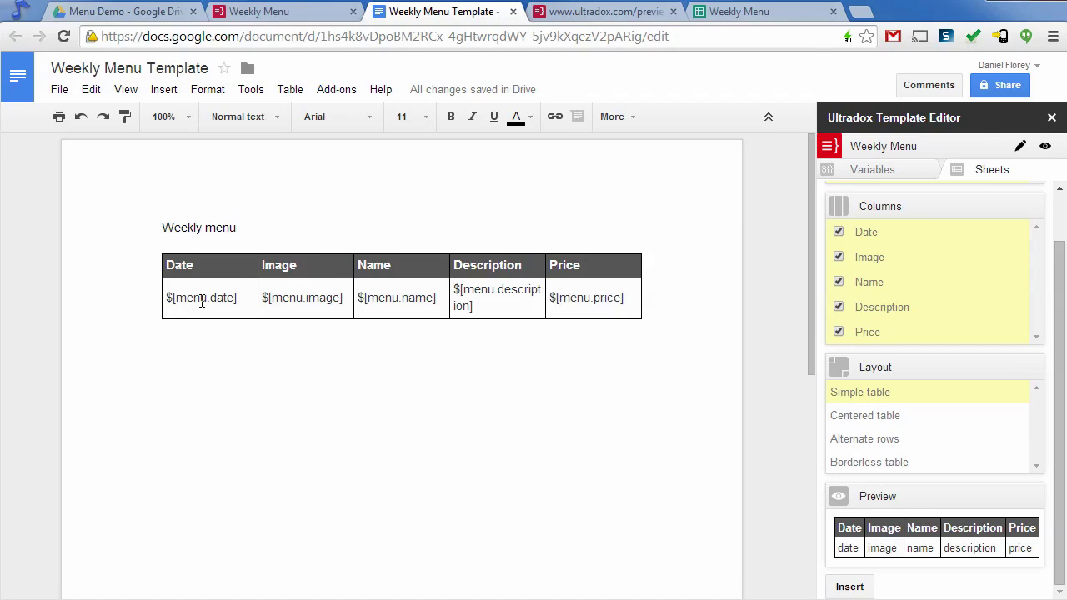
Step: Refresh the PDF preview and examine the rows of the generated menu table
{"action": "left_click", "coordinate": [629, 12]}
{"action": "left_click", "coordinate": [66, 36]}
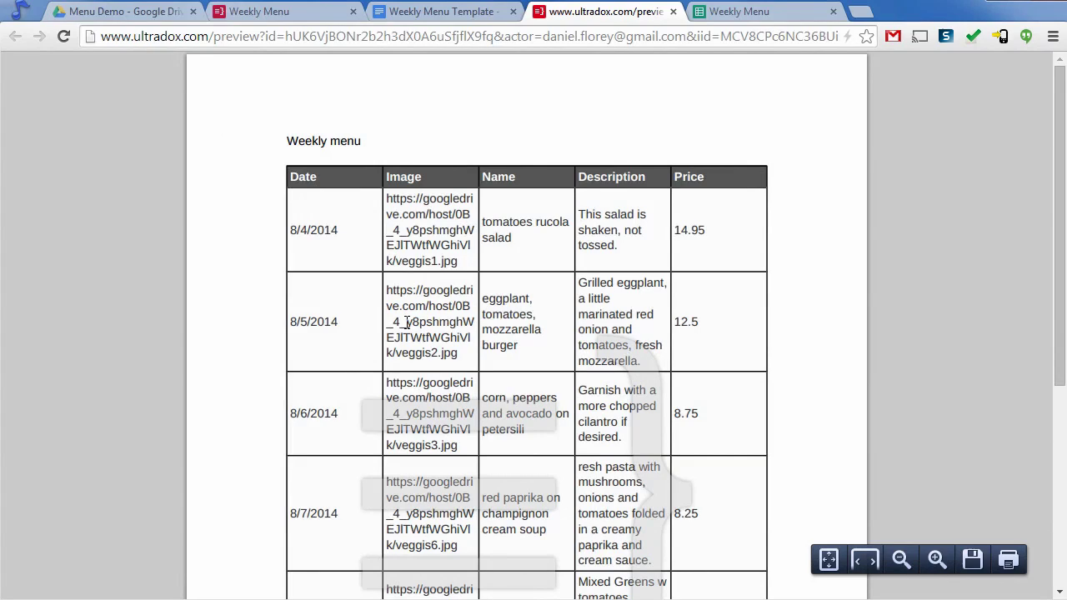
{"action": "scroll", "coordinate": [406, 321], "scroll_direction": "down", "scroll_amount": 2}
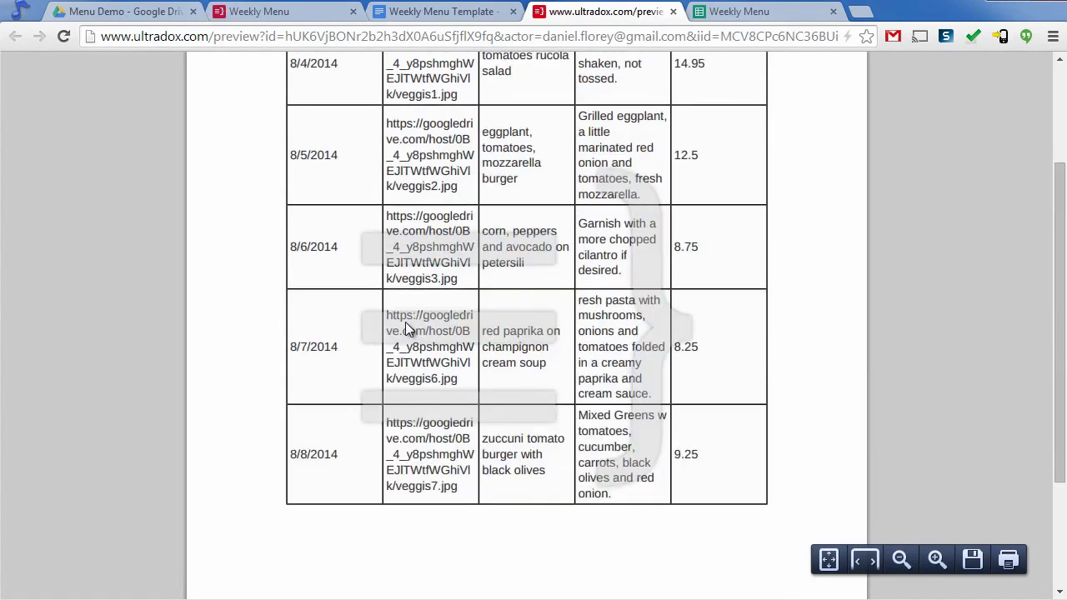
{"action": "scroll", "coordinate": [406, 329], "scroll_direction": "up", "scroll_amount": 2}
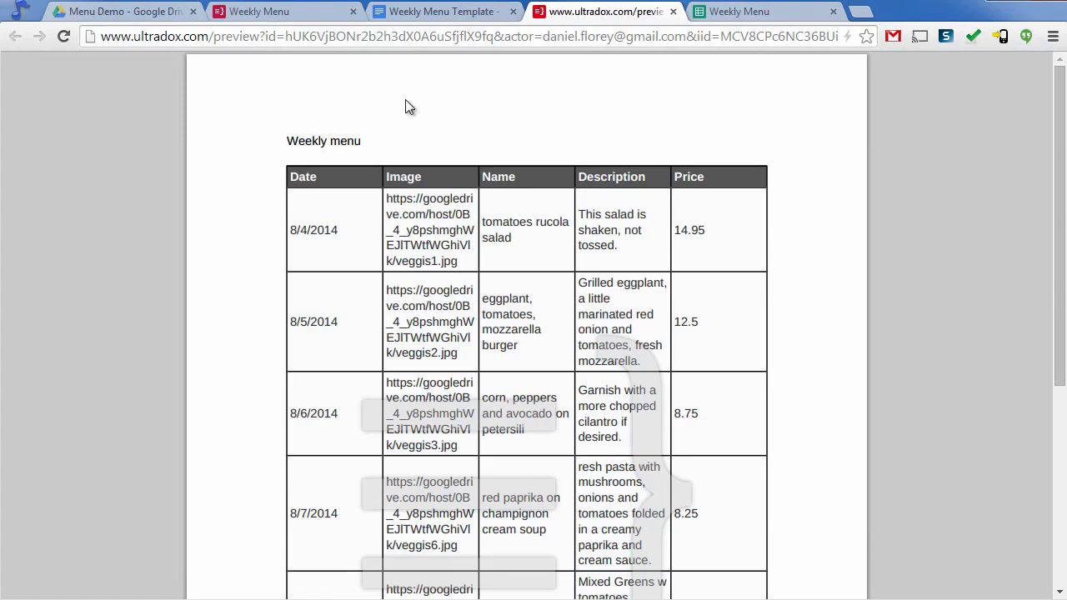
Step: Extend the template heading to "Weekly menu from ${menu:A2} to ${menu:A6}" and refresh the PDF preview
{"action": "left_click", "coordinate": [437, 13]}
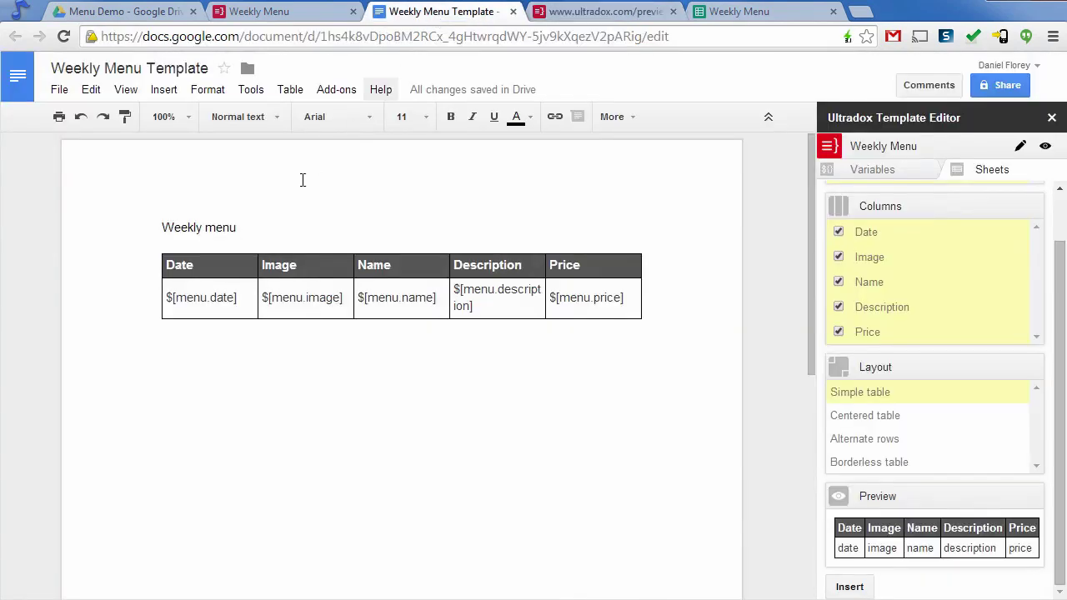
{"action": "left_click", "coordinate": [300, 222]}
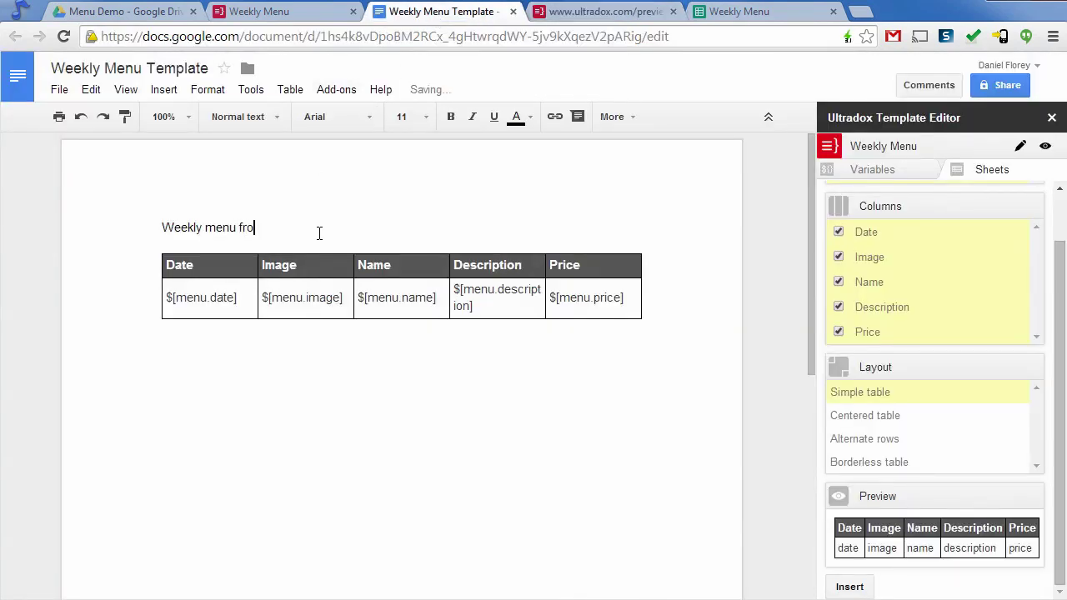
{"action": "type", "text": "from %$"}
{"action": "type", "text": "menu:"}
{"action": "left_click", "coordinate": [772, 13]}
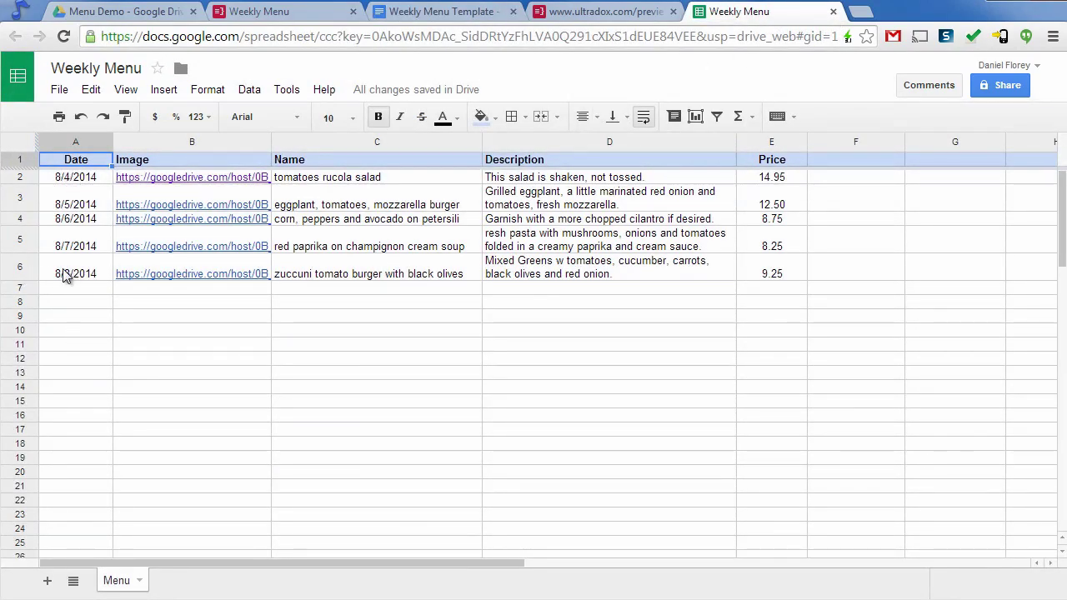
{"action": "left_click", "coordinate": [408, 12]}
{"action": "type", "text": "A2."}
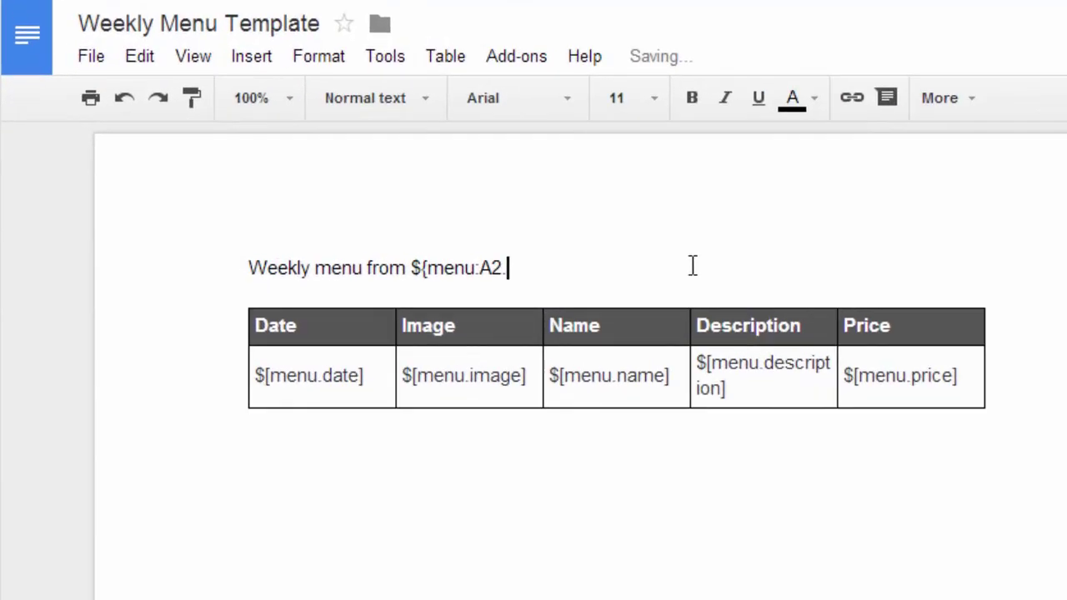
{"action": "key", "text": "BackSpace"}
{"action": "type", "text": "} to ${menu:"}
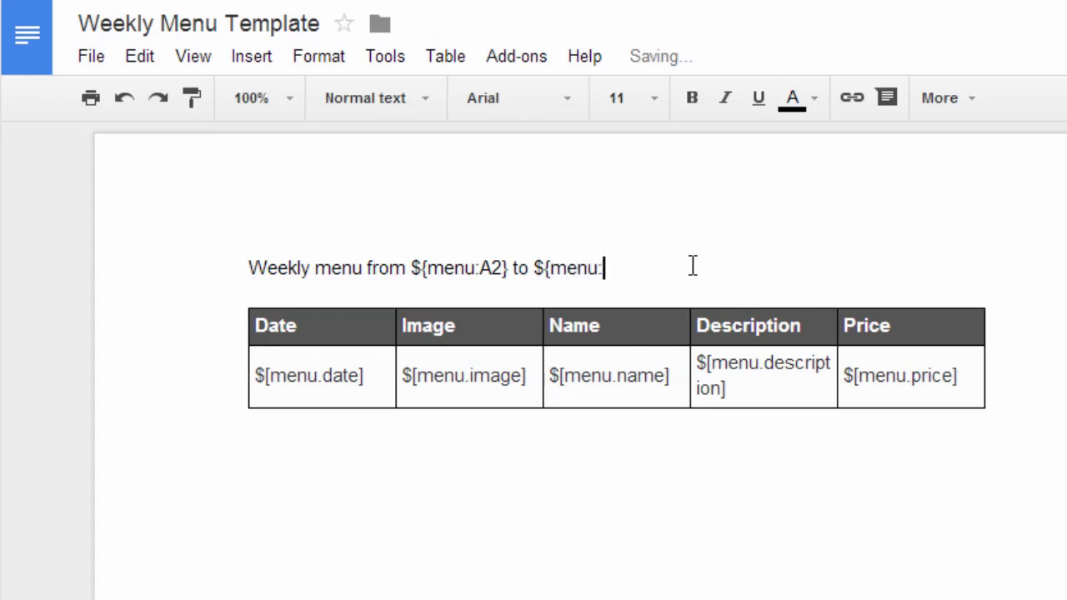
{"action": "type", "text": "A6}"}
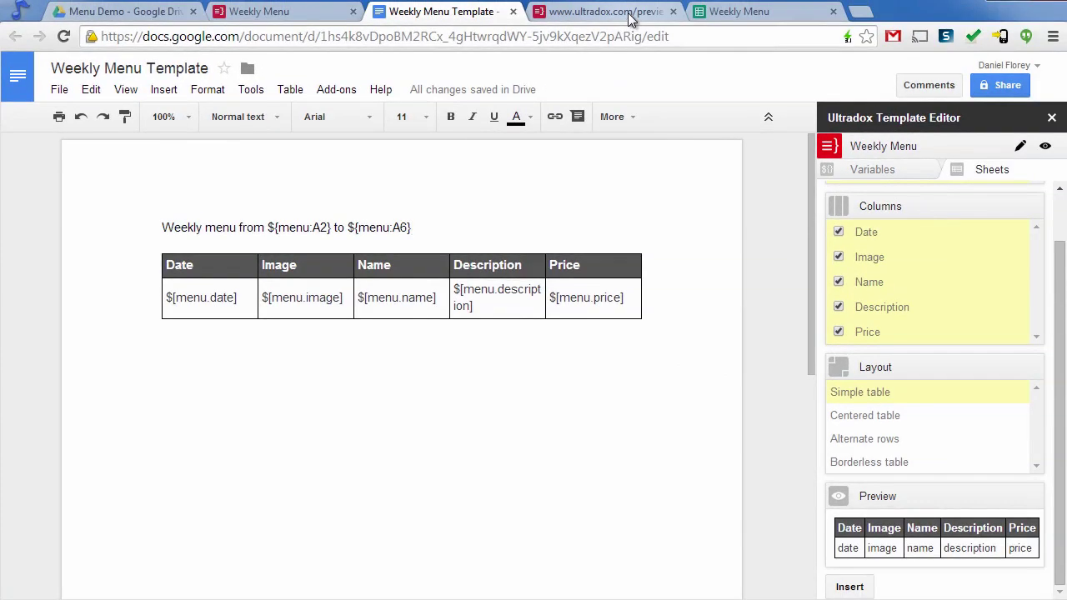
{"action": "left_click", "coordinate": [606, 12]}
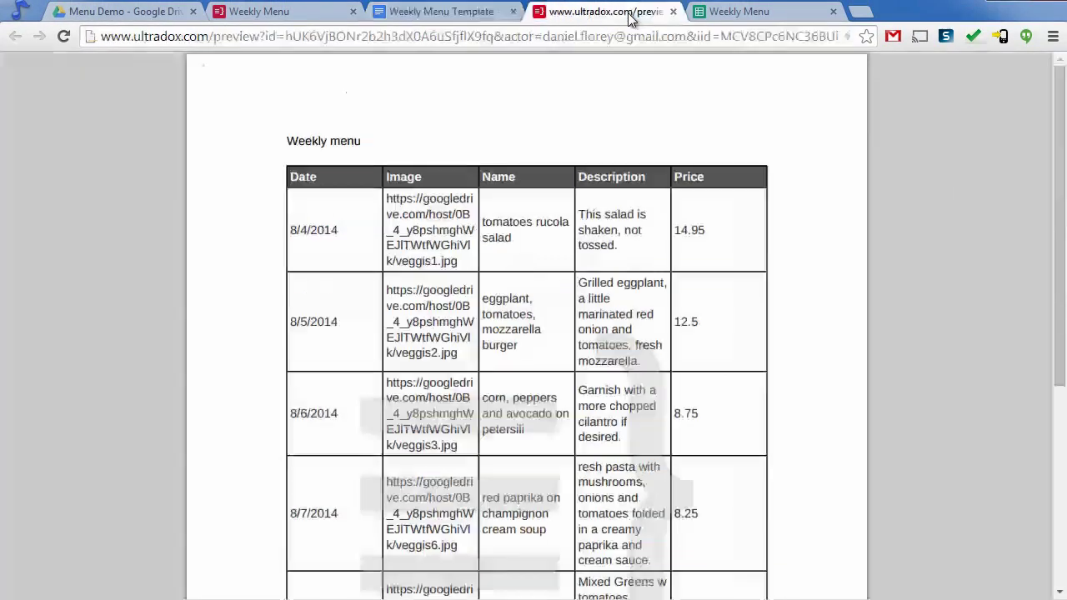
{"action": "left_click", "coordinate": [64, 37]}
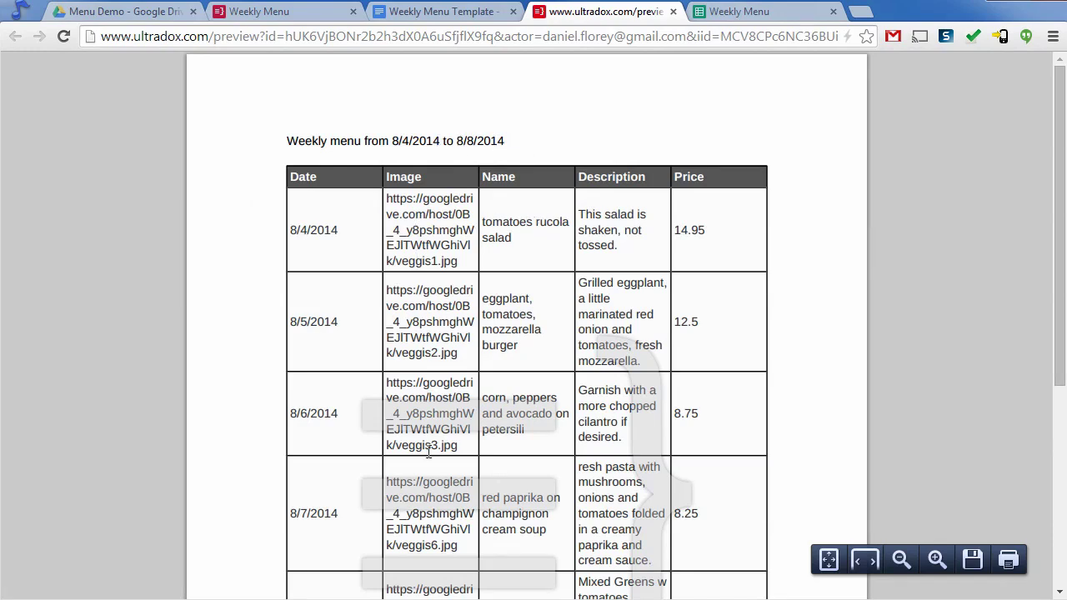
Step: Move the $[menu.name] variable from the Name cell to its own line above $[menu.description] in the Description cell
{"action": "left_click", "coordinate": [431, 11]}
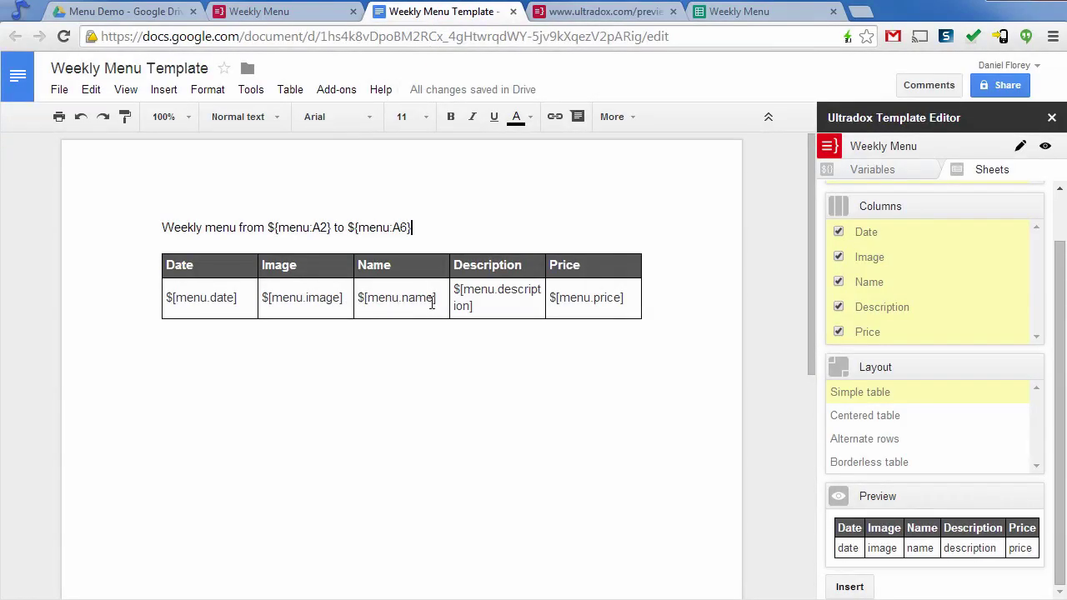
{"action": "left_click_drag", "start_coordinate": [439, 299], "coordinate": [358, 298]}
{"action": "key", "text": "ctrl+c"}
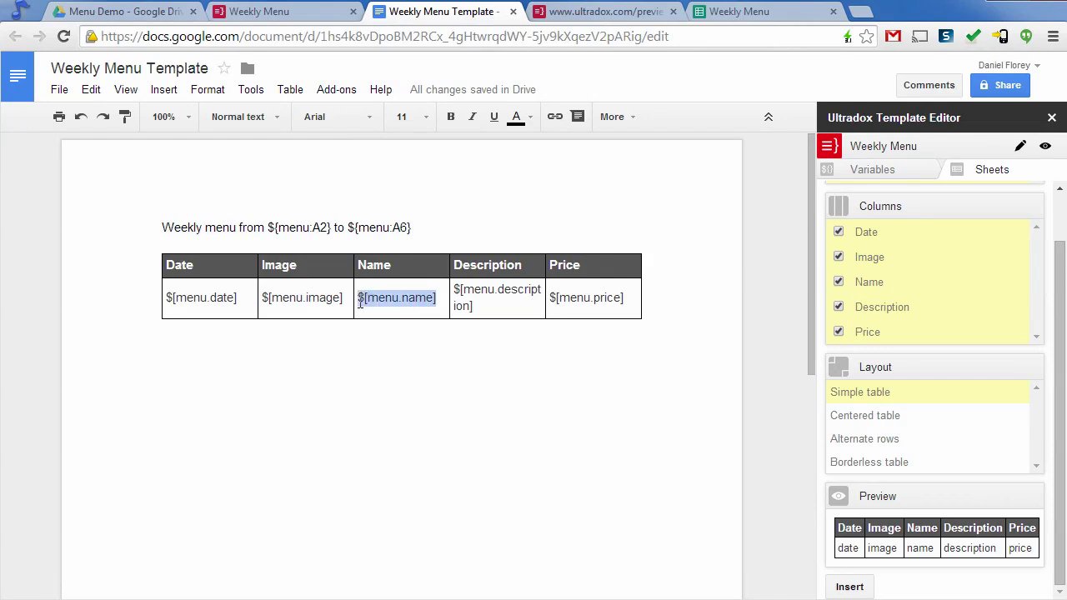
{"action": "key", "text": "BackSpace"}
{"action": "left_click", "coordinate": [515, 304]}
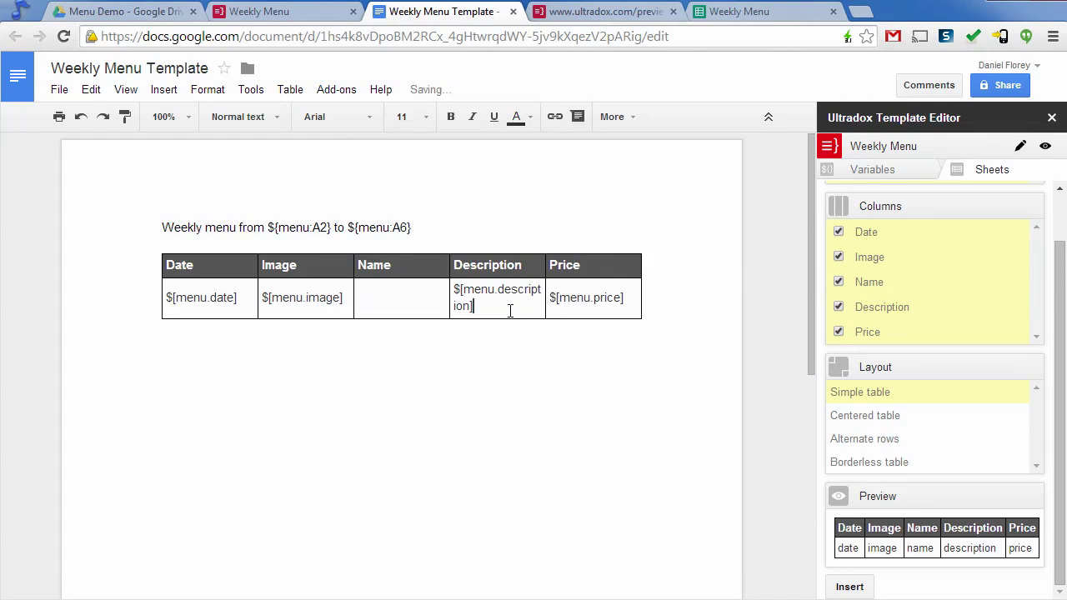
{"action": "key", "text": "Up"}
{"action": "key", "text": "Return"}
{"action": "key", "text": "Up"}
{"action": "key", "text": "ctrl+v"}
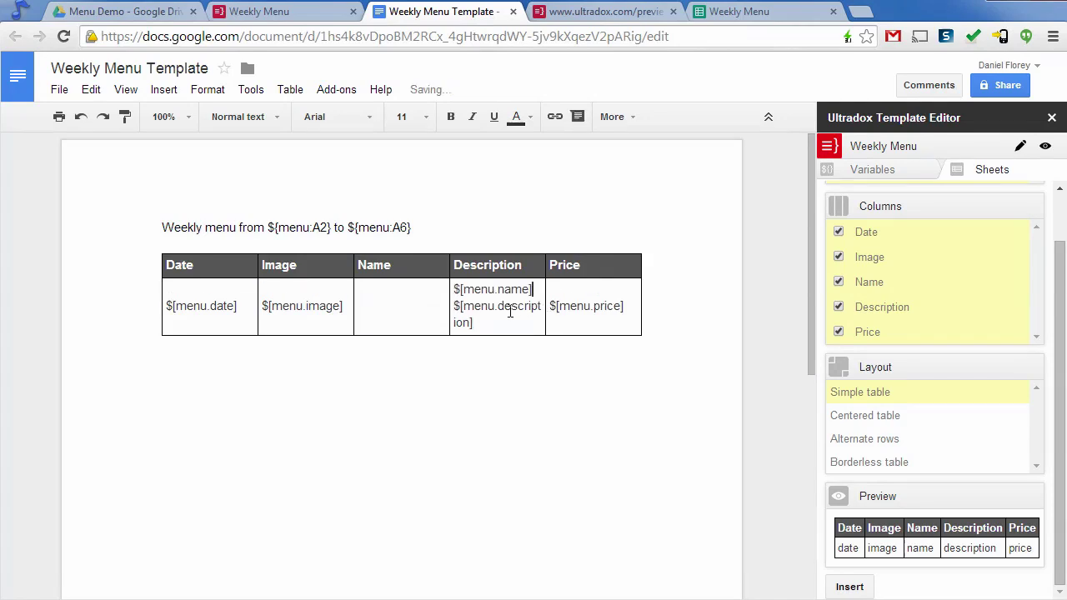
Step: Make the $[menu.name] variable in the Description cell bold and delete the empty Name column from the table
{"action": "left_click_drag", "start_coordinate": [534, 290], "coordinate": [443, 289]}
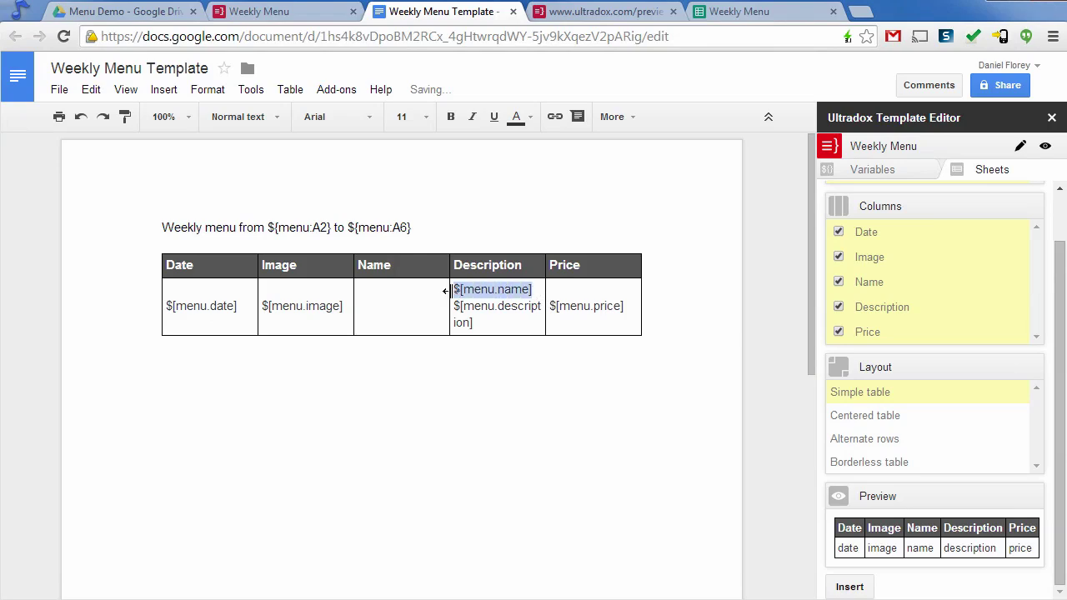
{"action": "left_click", "coordinate": [451, 118]}
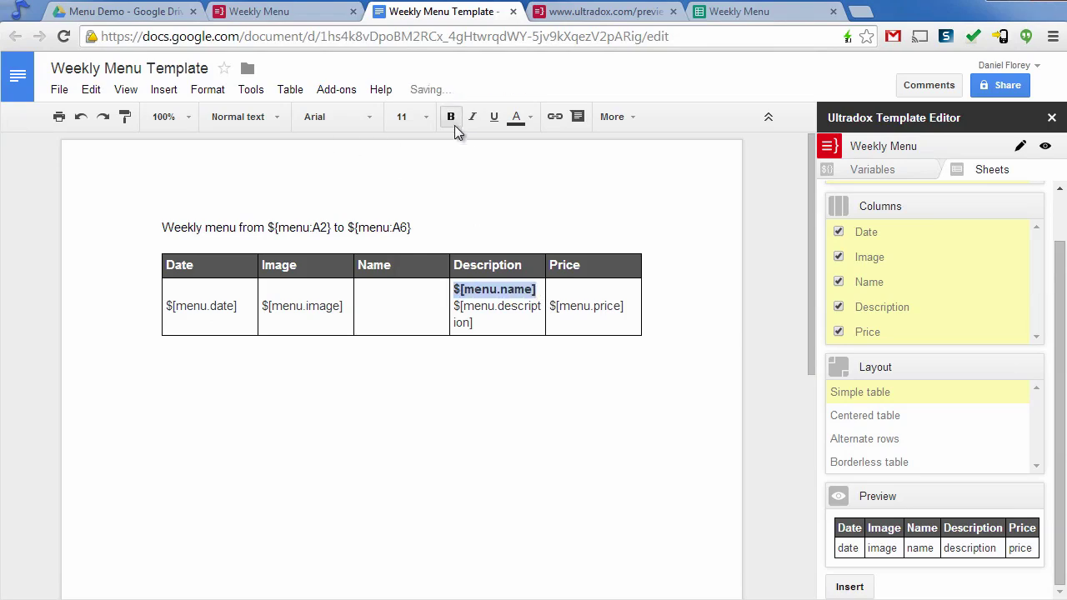
{"action": "left_click", "coordinate": [382, 268]}
{"action": "right_click", "coordinate": [382, 268]}
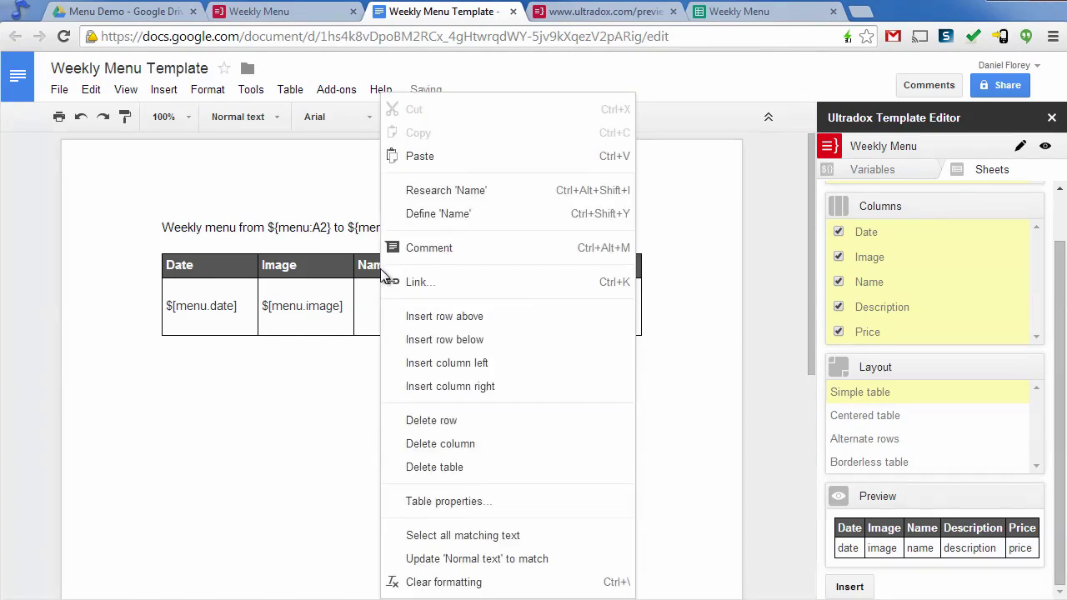
{"action": "left_click", "coordinate": [439, 444]}
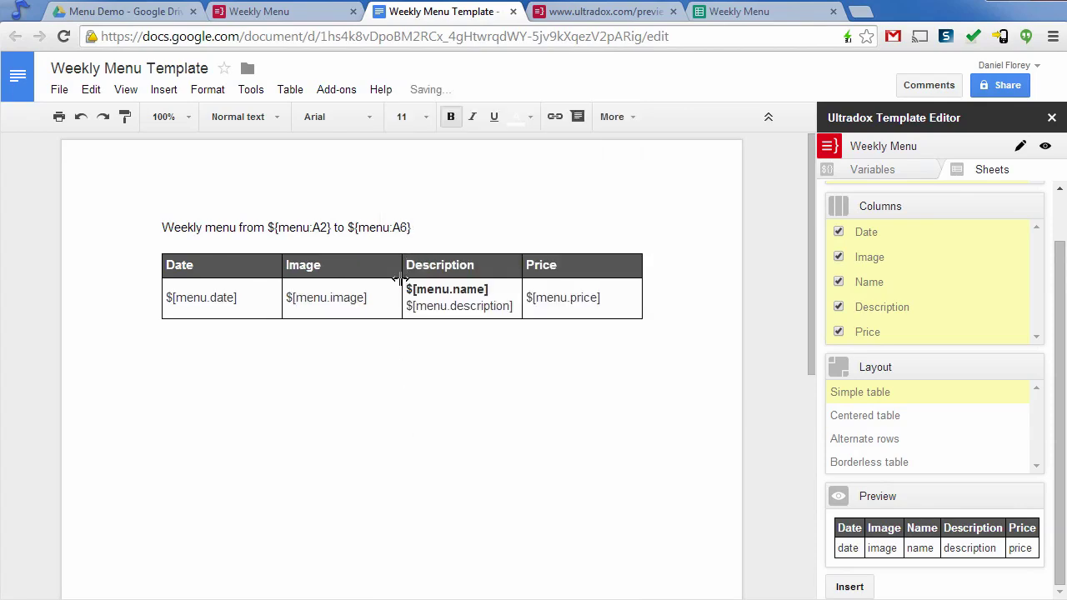
Step: Narrow the Date and Image columns of the template table to give the Description column more width
{"action": "left_click_drag", "start_coordinate": [402, 297], "coordinate": [376, 293]}
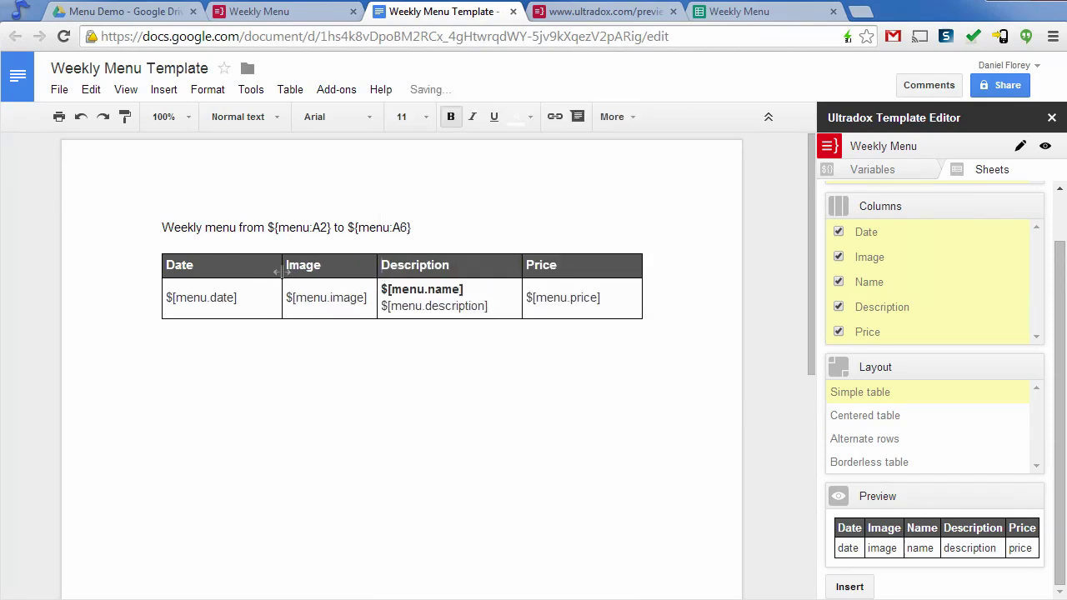
{"action": "left_click_drag", "start_coordinate": [285, 277], "coordinate": [241, 277]}
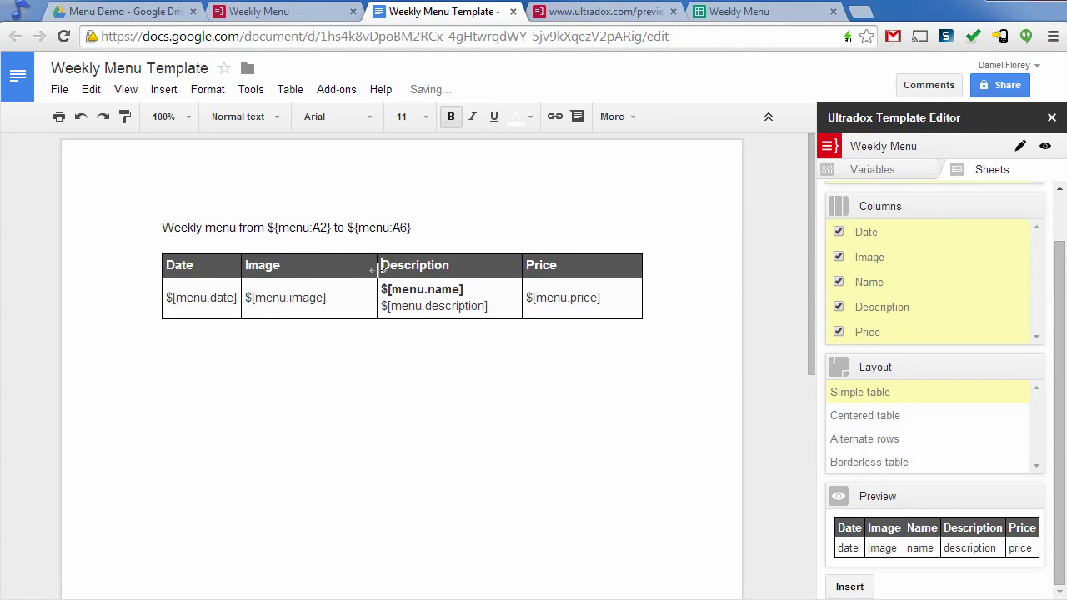
{"action": "left_click_drag", "start_coordinate": [377, 274], "coordinate": [338, 272]}
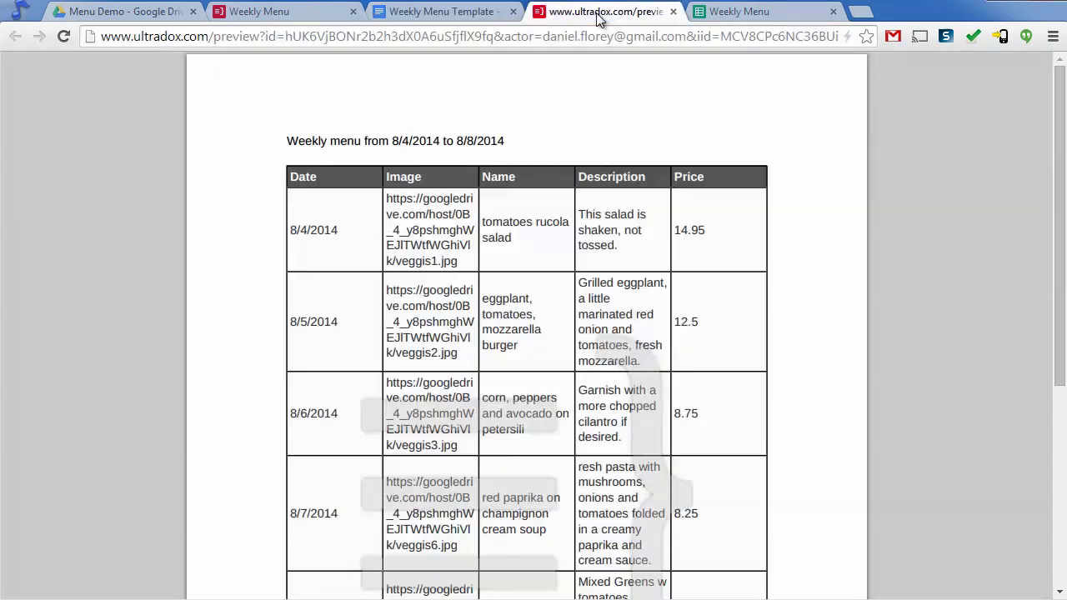
Step: Refresh the PDF preview and examine the menu table's merged name and description column
{"action": "left_click", "coordinate": [602, 13]}
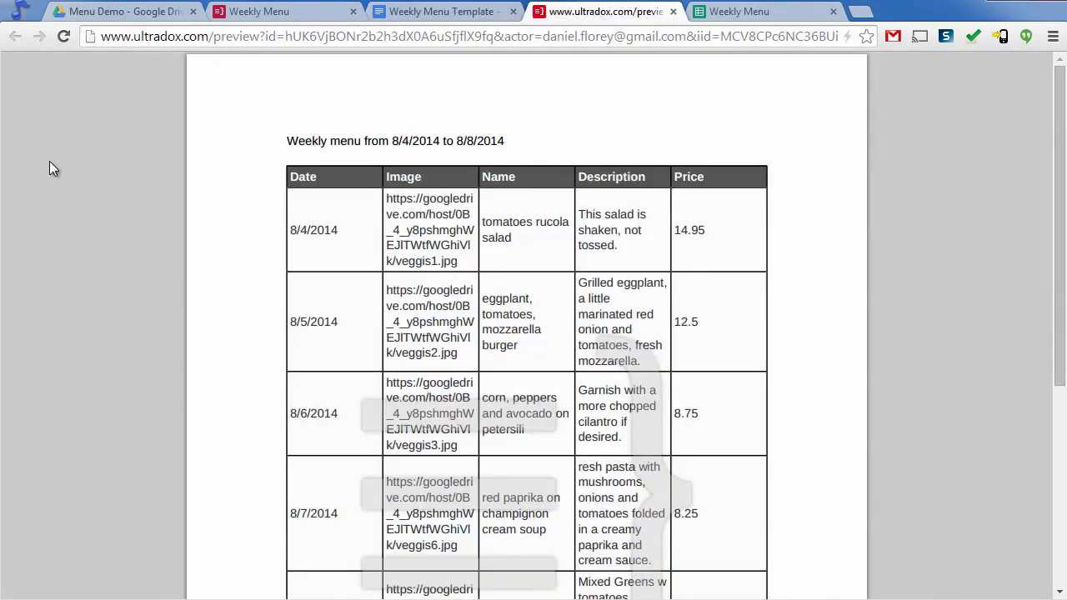
{"action": "left_click", "coordinate": [64, 37]}
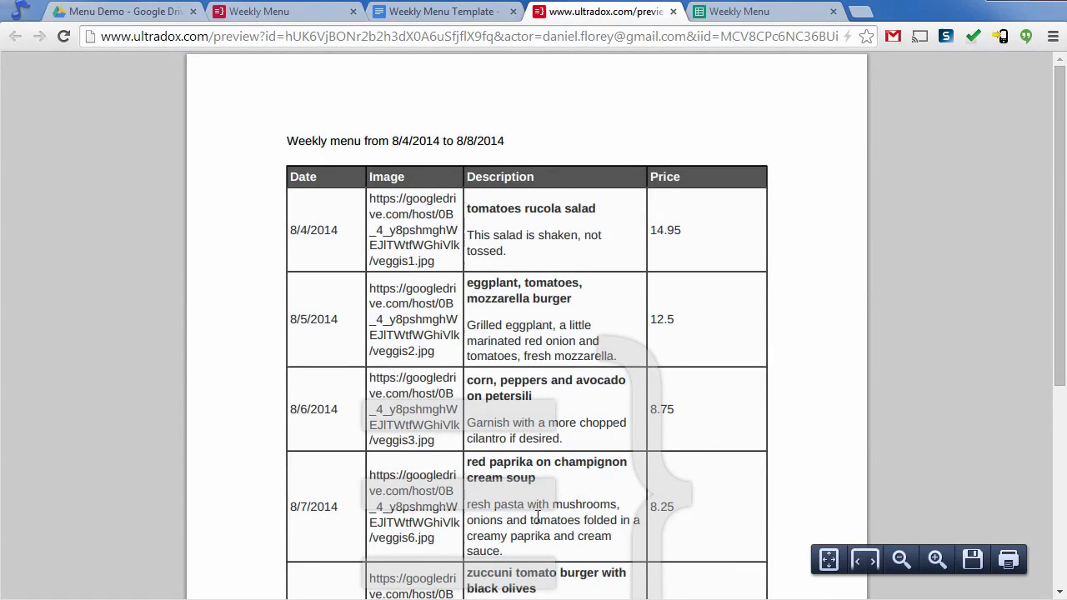
{"action": "scroll", "coordinate": [538, 517], "scroll_direction": "down", "scroll_amount": 2}
{"action": "scroll", "coordinate": [538, 517], "scroll_direction": "up", "scroll_amount": 2}
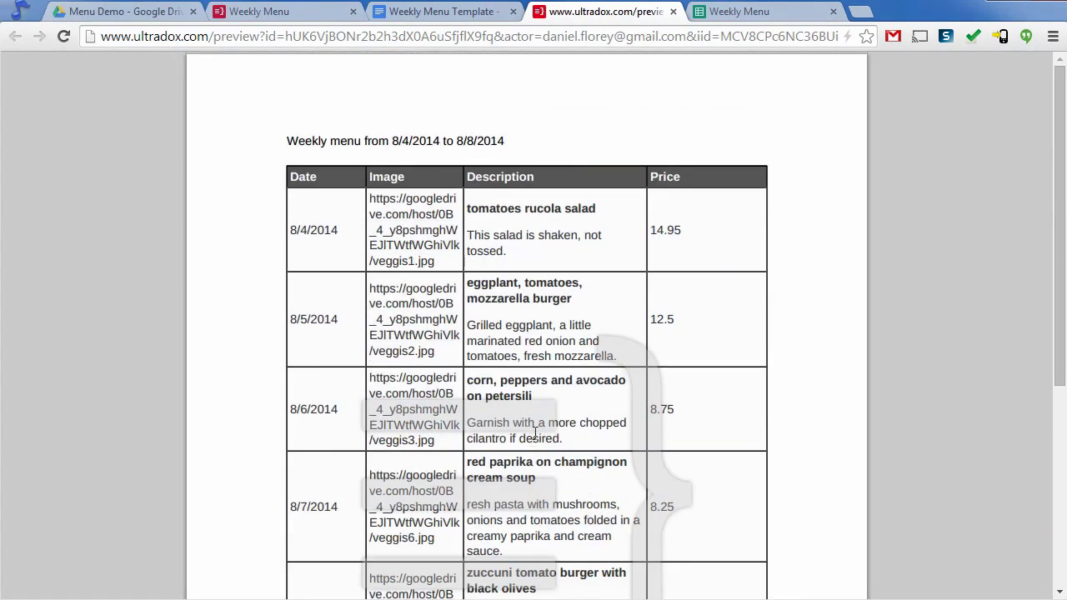
Step: Change the variable in the template's Image cell to $[menu.image;image]
{"action": "left_click", "coordinate": [448, 13]}
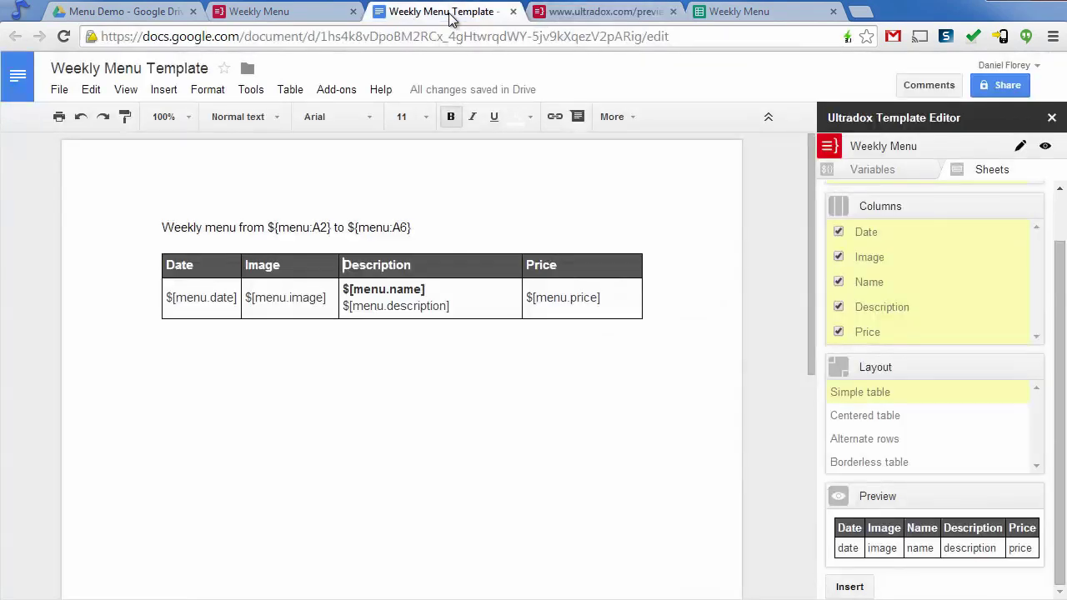
{"action": "left_click", "coordinate": [325, 298]}
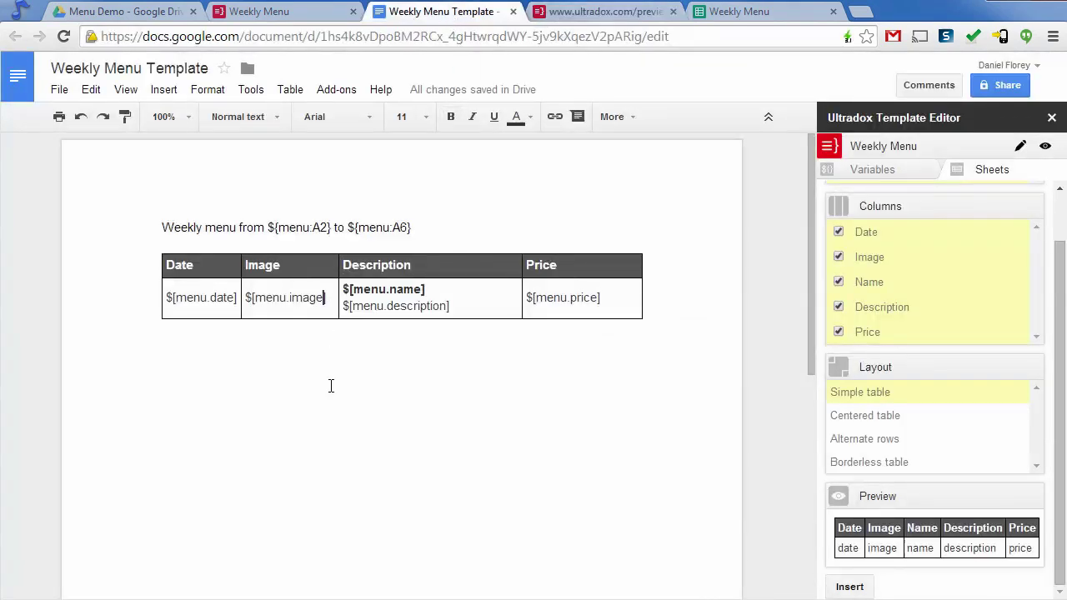
{"action": "key", "text": "BackSpace"}
{"action": "type", "text": ";"}
{"action": "type", "text": "image"}
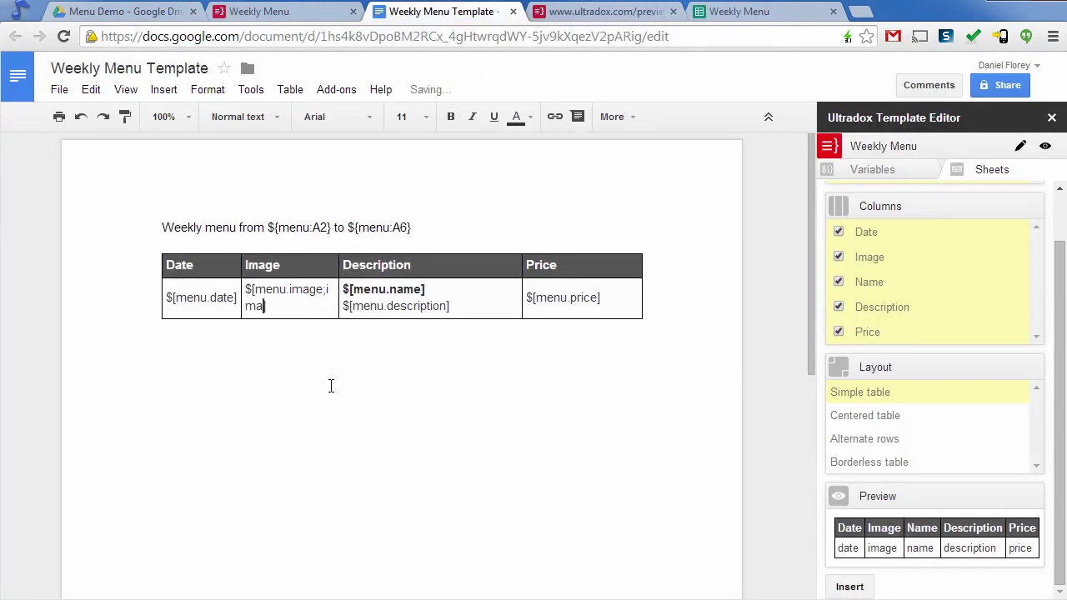
{"action": "type", "text": "}"}
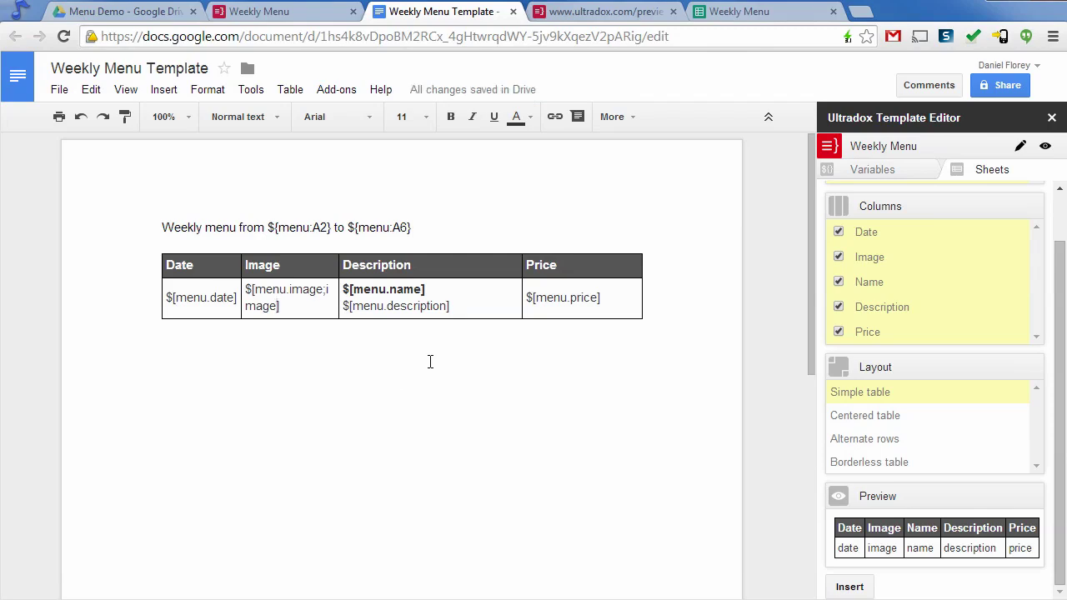
Step: Refresh the PDF preview and check how the dish pictures are rendered in the Image column
{"action": "left_click", "coordinate": [624, 12]}
{"action": "left_click", "coordinate": [63, 36]}
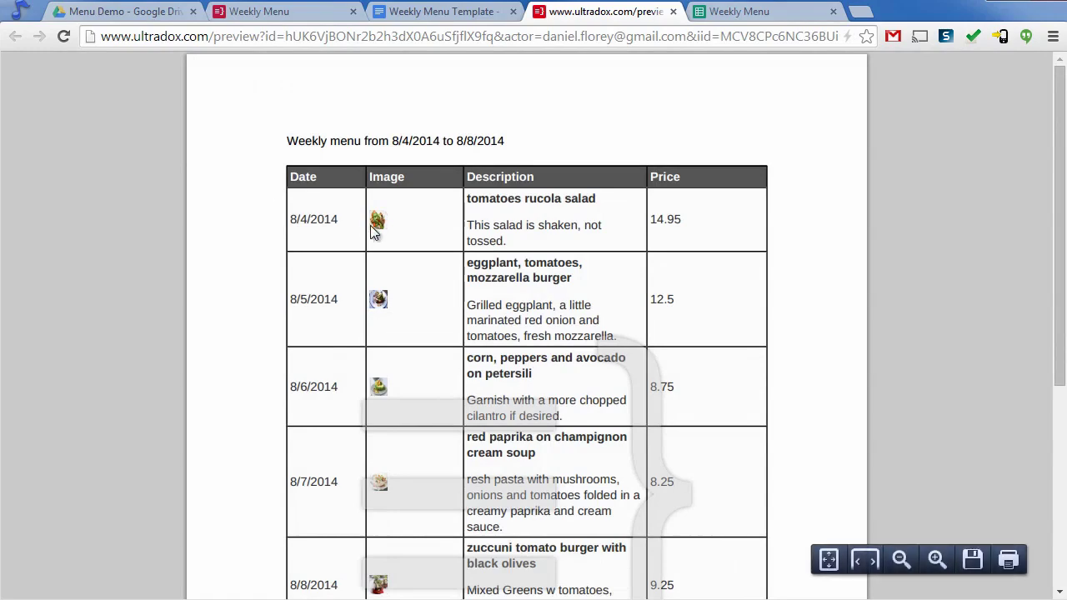
{"action": "scroll", "coordinate": [377, 398], "scroll_direction": "down", "scroll_amount": 1}
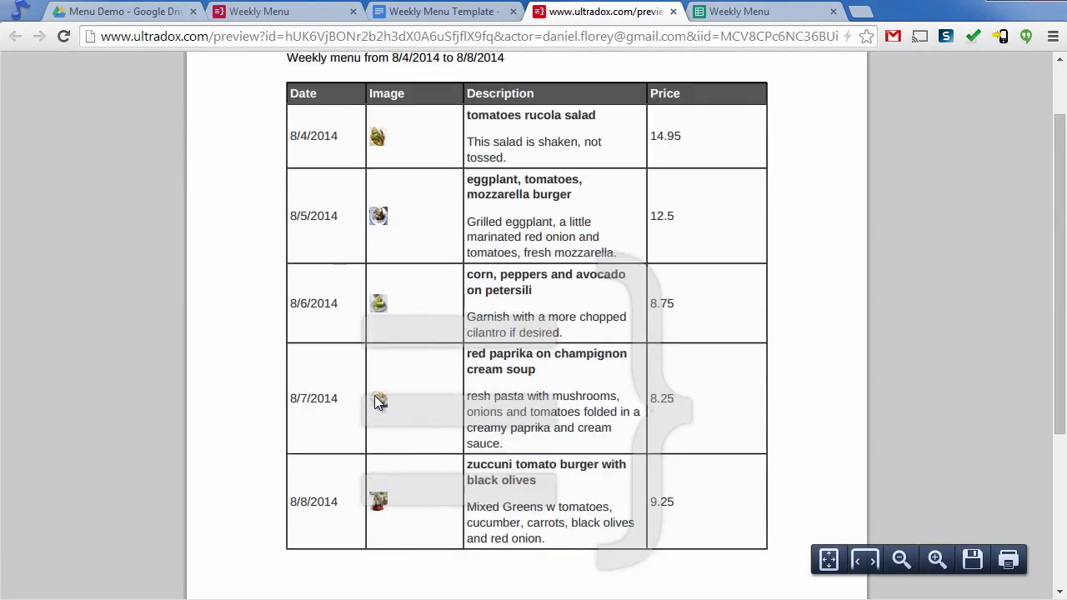
{"action": "scroll", "coordinate": [374, 400], "scroll_direction": "down", "scroll_amount": 1}
{"action": "scroll", "coordinate": [374, 400], "scroll_direction": "up", "scroll_amount": 2}
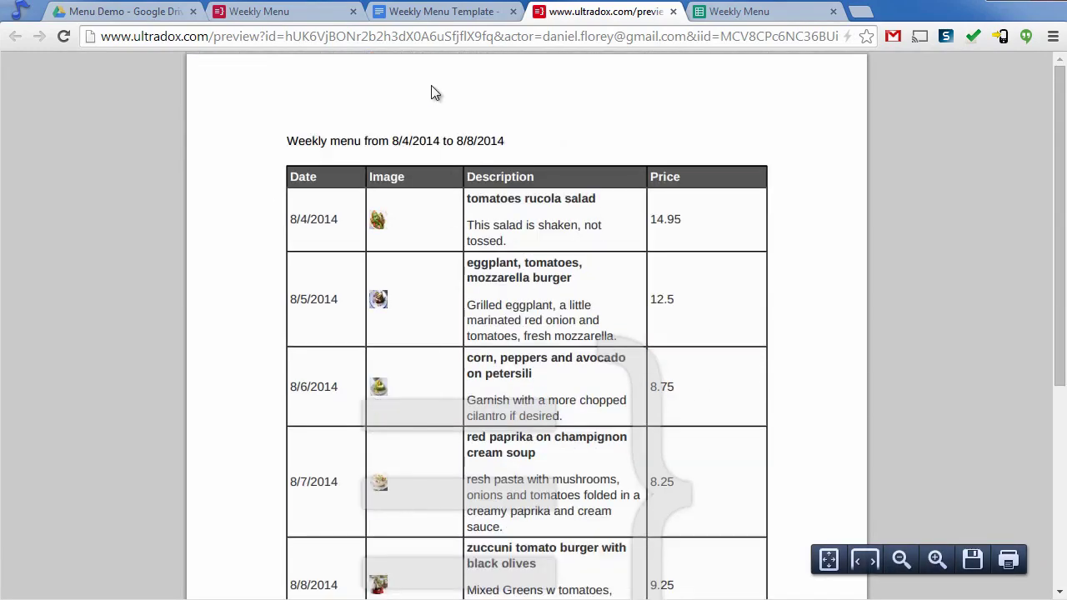
Step: Add a size to the image format in the template so the variable reads $[menu.image;image(width=3cm;height=2cm)]
{"action": "left_click", "coordinate": [415, 15]}
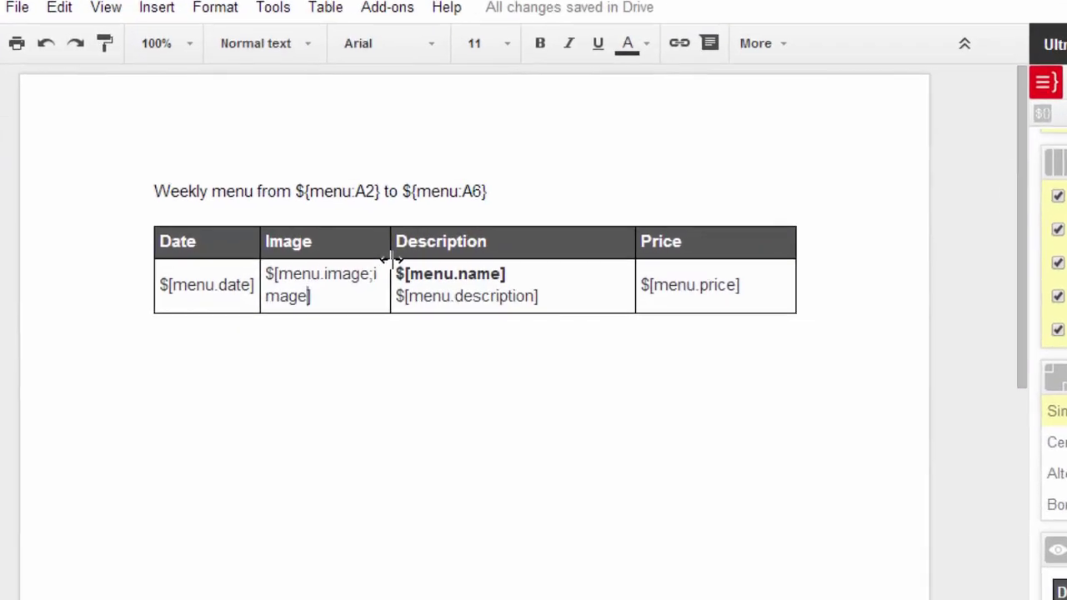
{"action": "type", "text": "(width="}
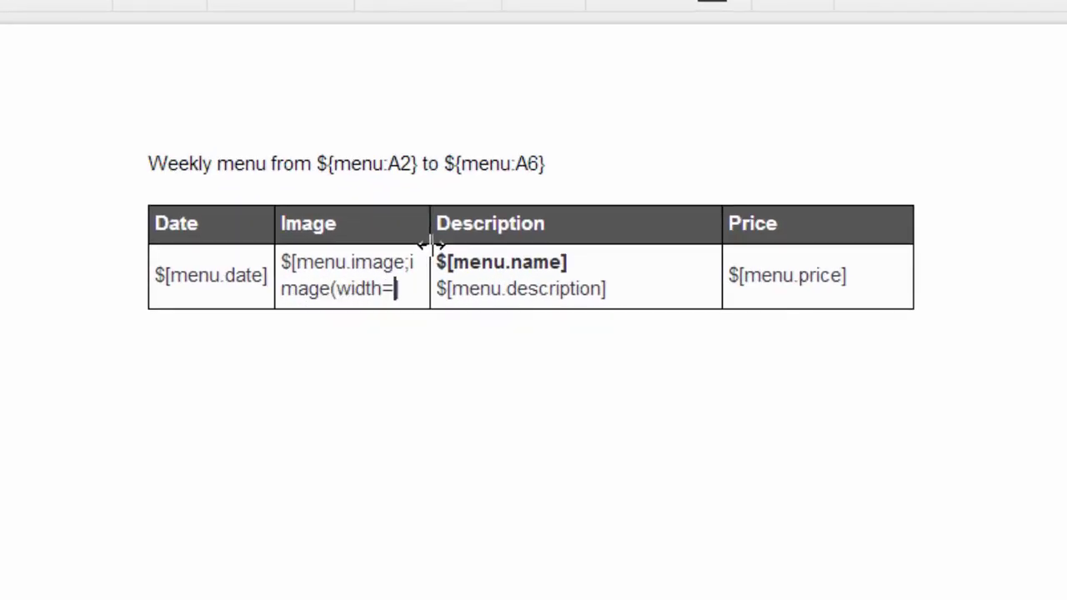
{"action": "type", "text": "3cm;height"}
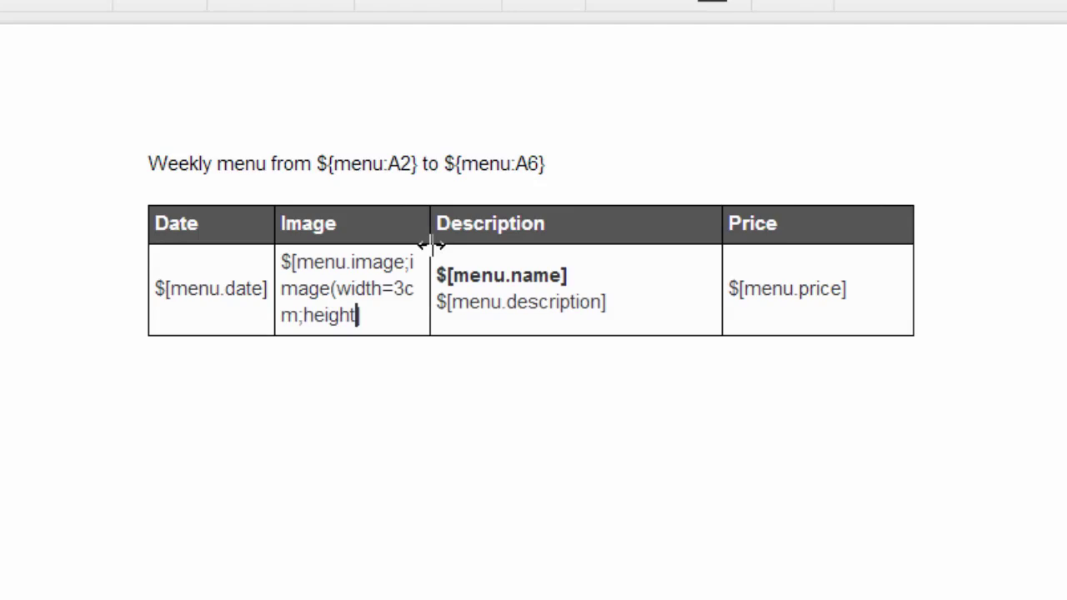
{"action": "type", "text": "=2cm)"}
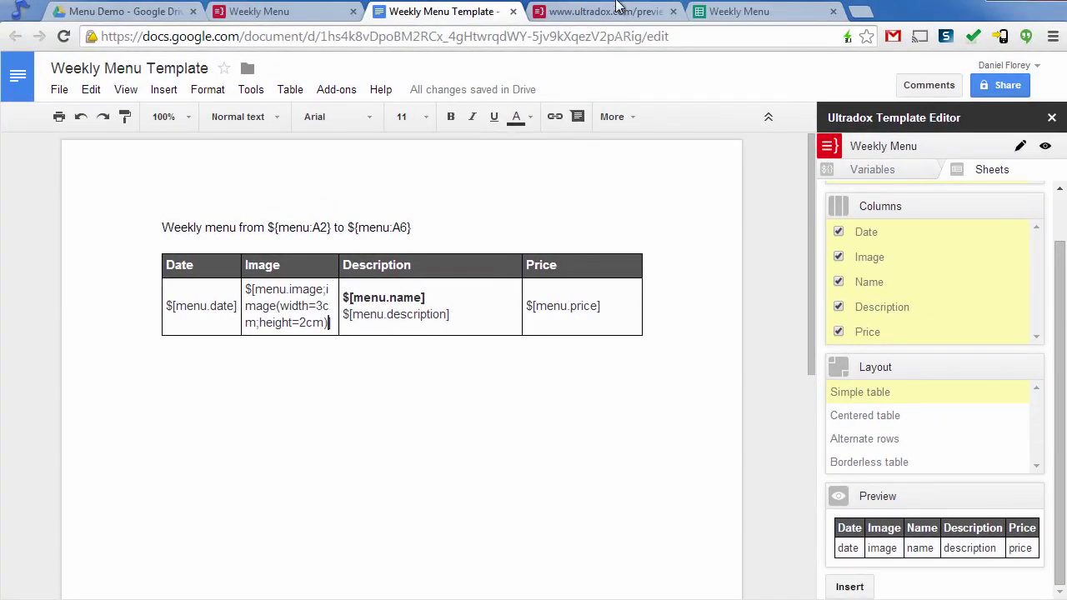
Step: Refresh the PDF preview and examine the resized dish pictures in all menu rows
{"action": "left_click", "coordinate": [617, 11]}
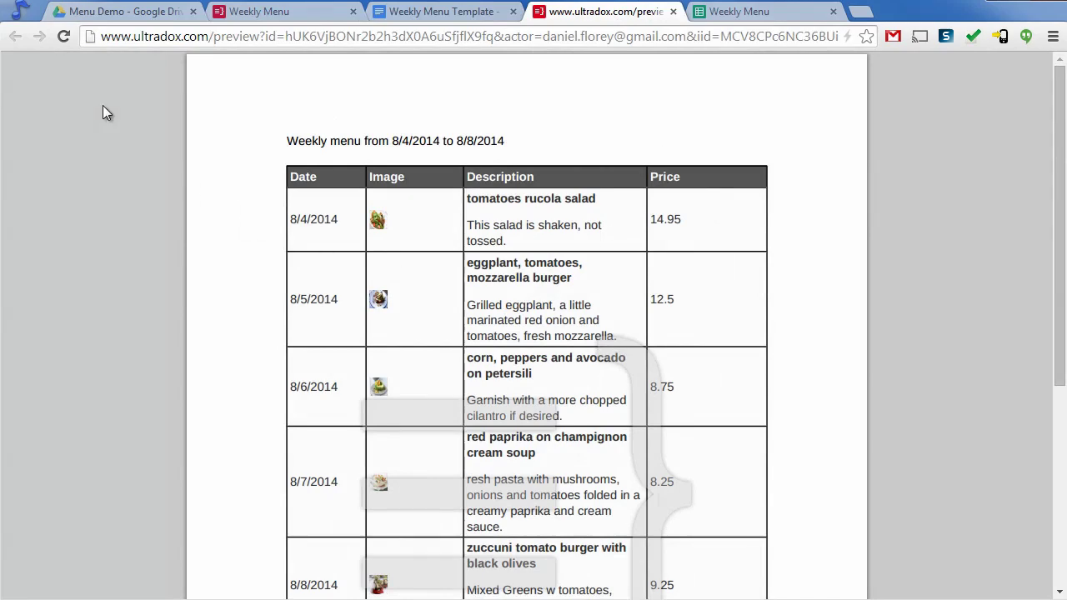
{"action": "left_click", "coordinate": [64, 36]}
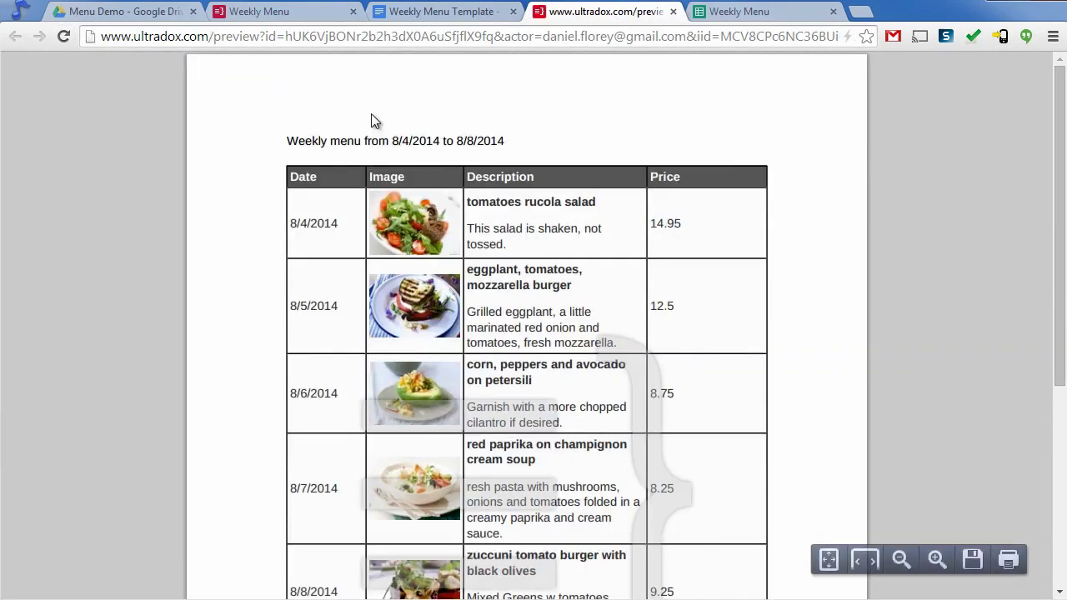
{"action": "scroll", "coordinate": [462, 327], "scroll_direction": "down", "scroll_amount": 2}
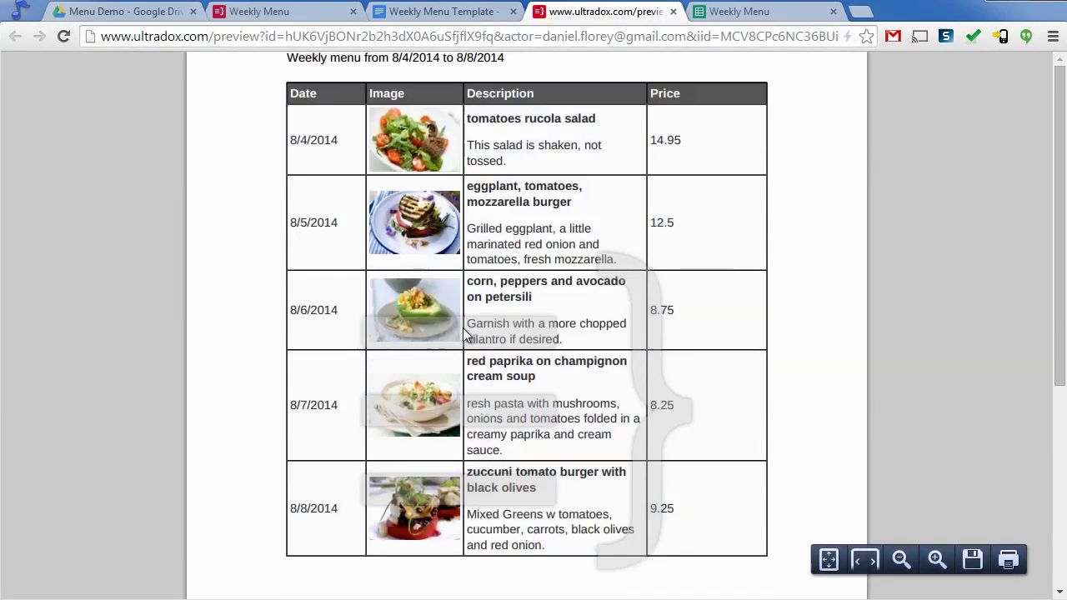
{"action": "scroll", "coordinate": [495, 380], "scroll_direction": "up", "scroll_amount": 1}
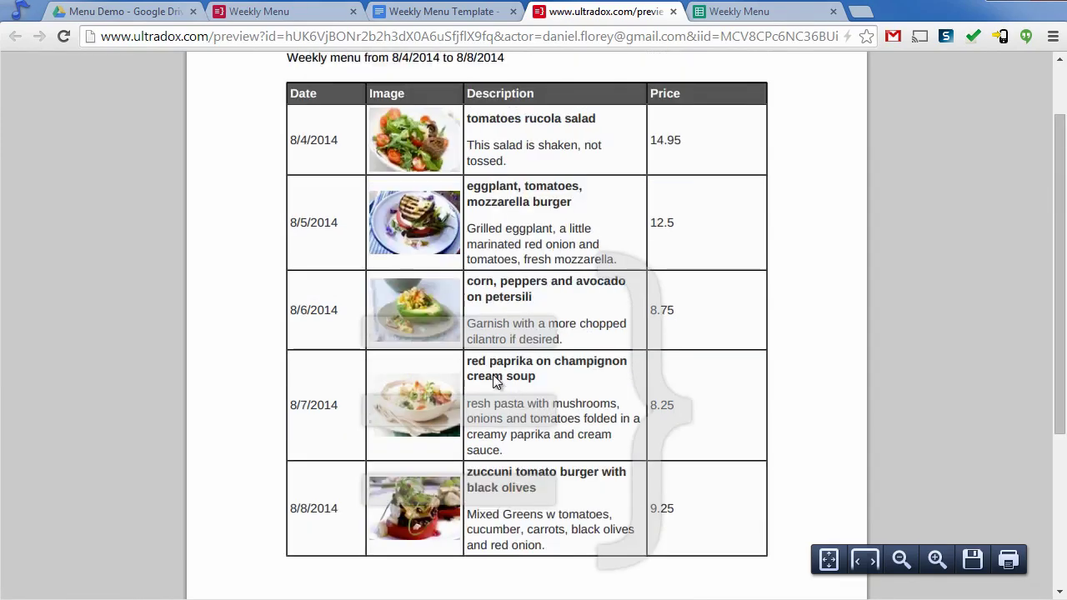
{"action": "scroll", "coordinate": [494, 380], "scroll_direction": "up", "scroll_amount": 1}
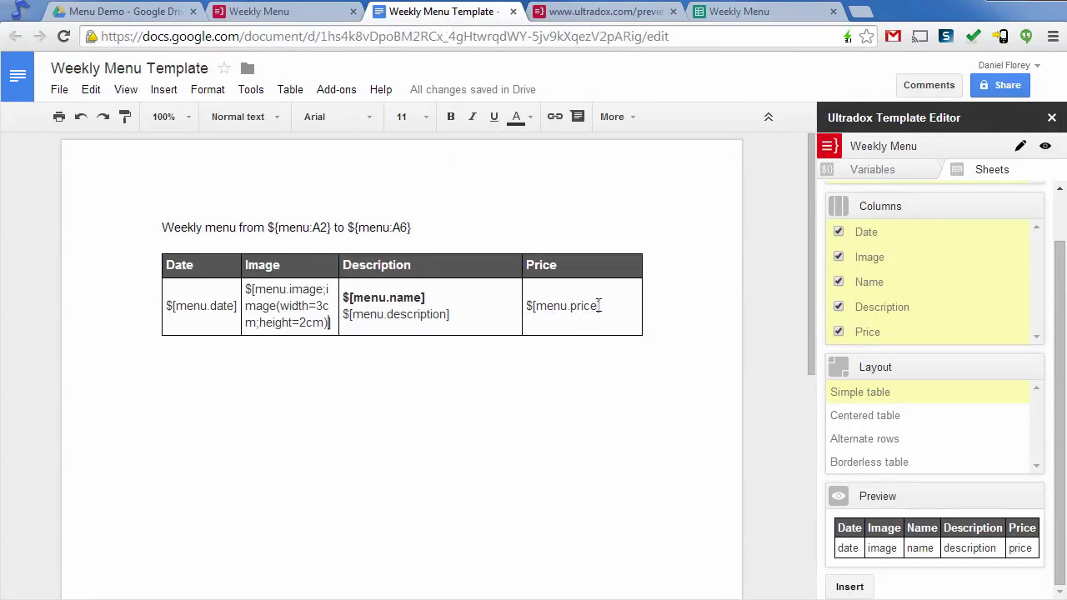
Step: Format the price variable in the template as $[menu.price;currency] and refresh the PDF preview
{"action": "type", "text": ";currency"}
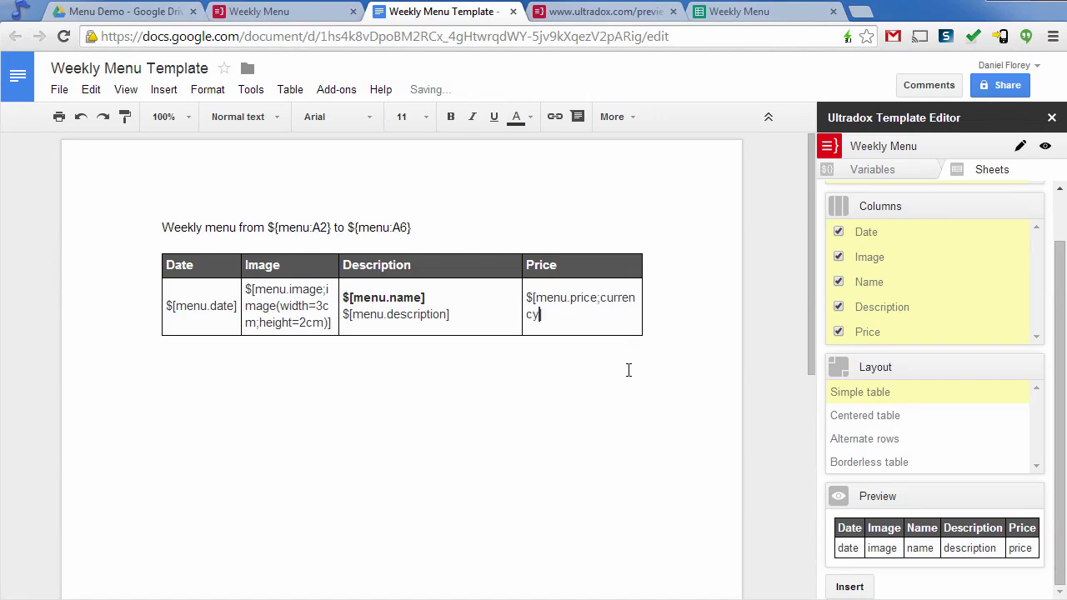
{"action": "left_click", "coordinate": [630, 11]}
{"action": "left_click", "coordinate": [67, 43]}
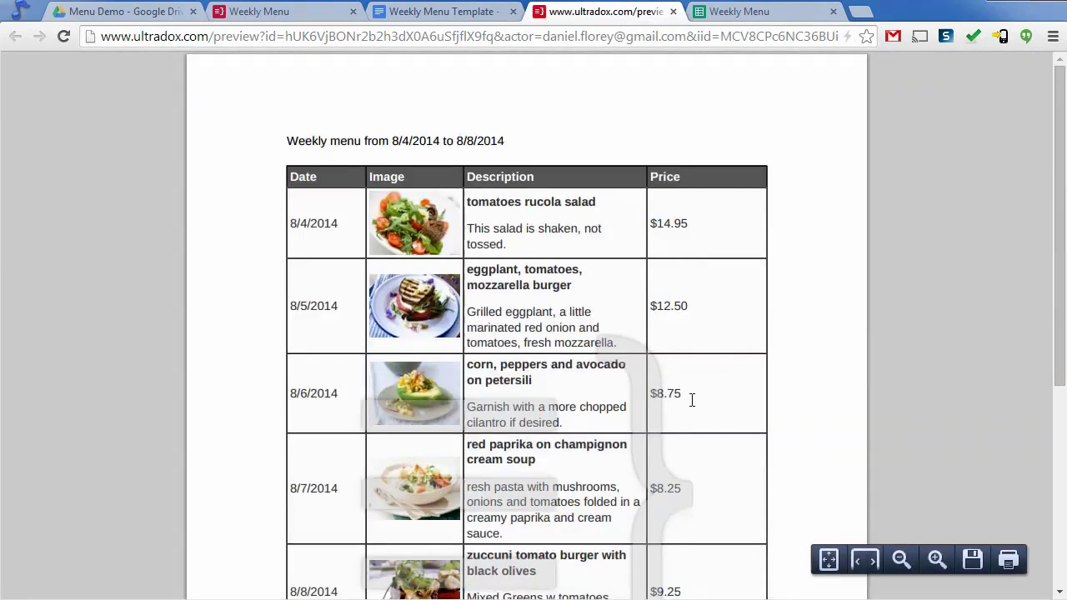
Step: Right-align the $[menu.price;currency] variable in the template's Price cell
{"action": "left_click", "coordinate": [469, 11]}
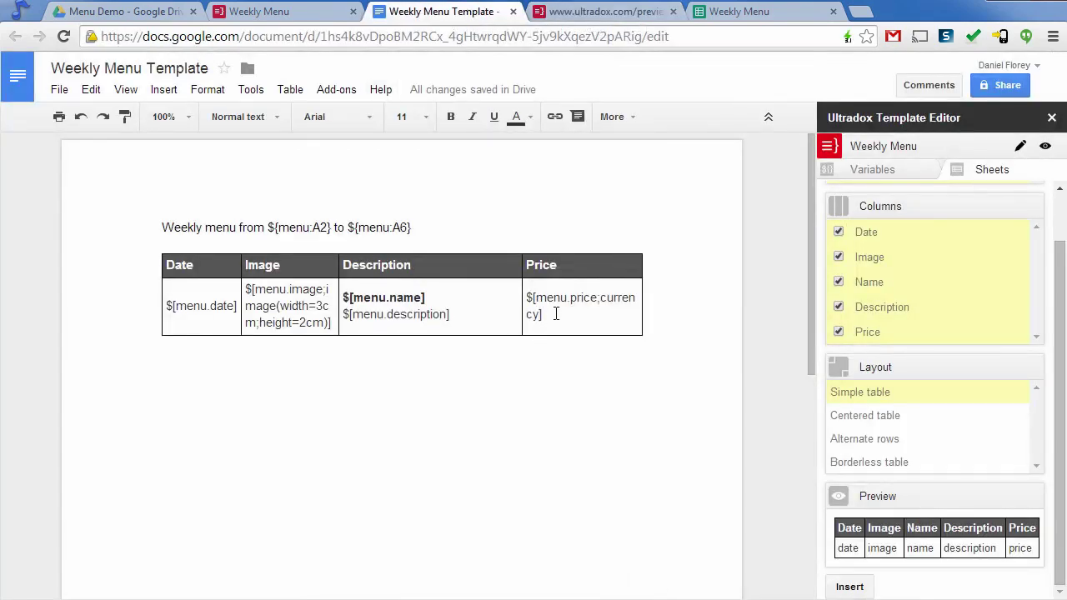
{"action": "left_click", "coordinate": [627, 119]}
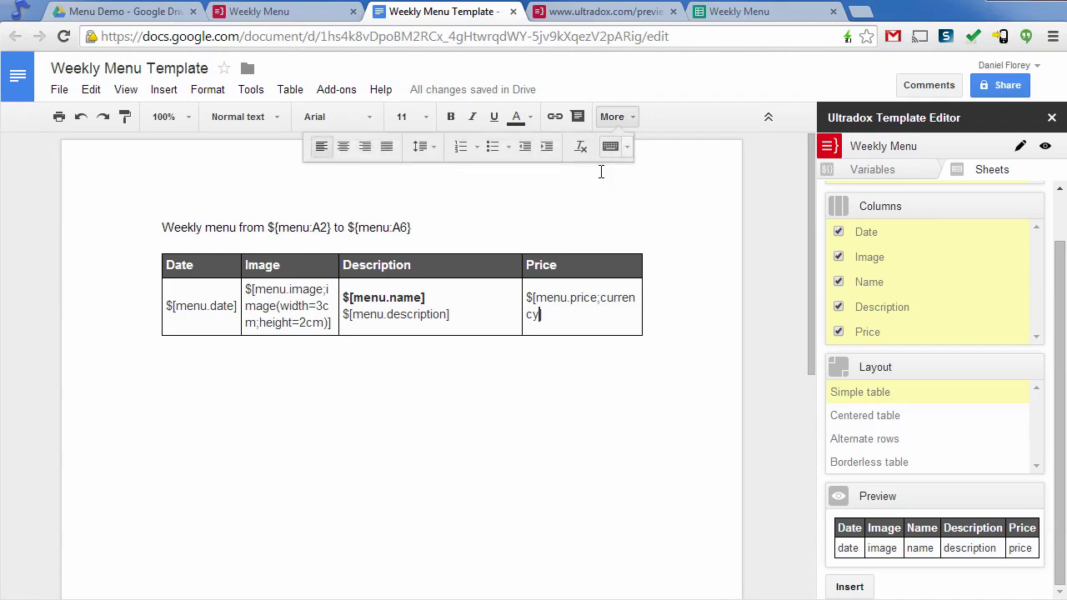
{"action": "left_click", "coordinate": [365, 147]}
Step: Delete the header row with the column titles from the template table
{"action": "left_click", "coordinate": [587, 267]}
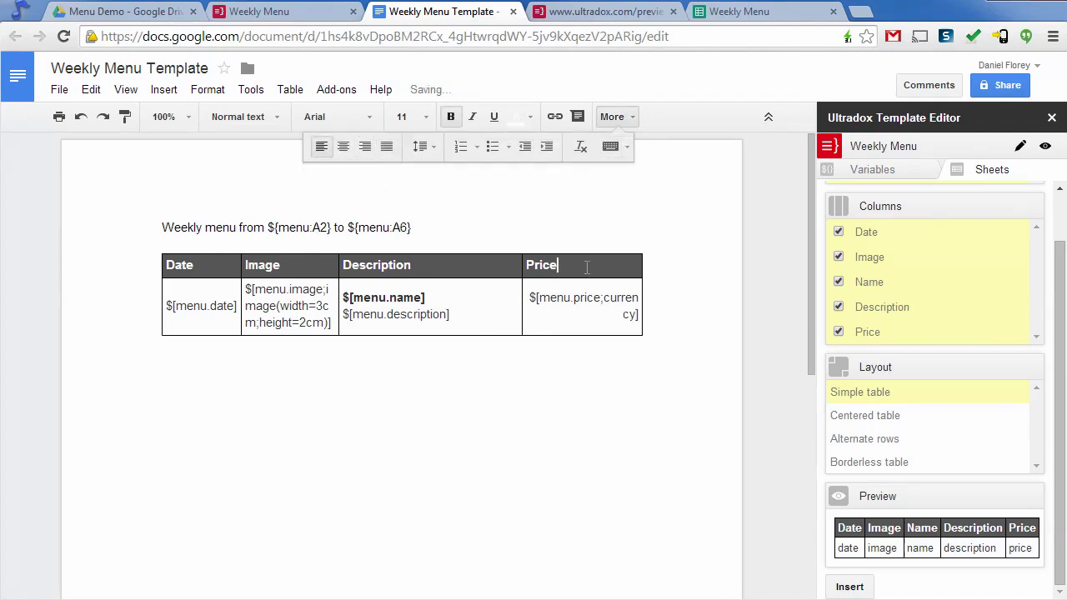
{"action": "right_click", "coordinate": [590, 265]}
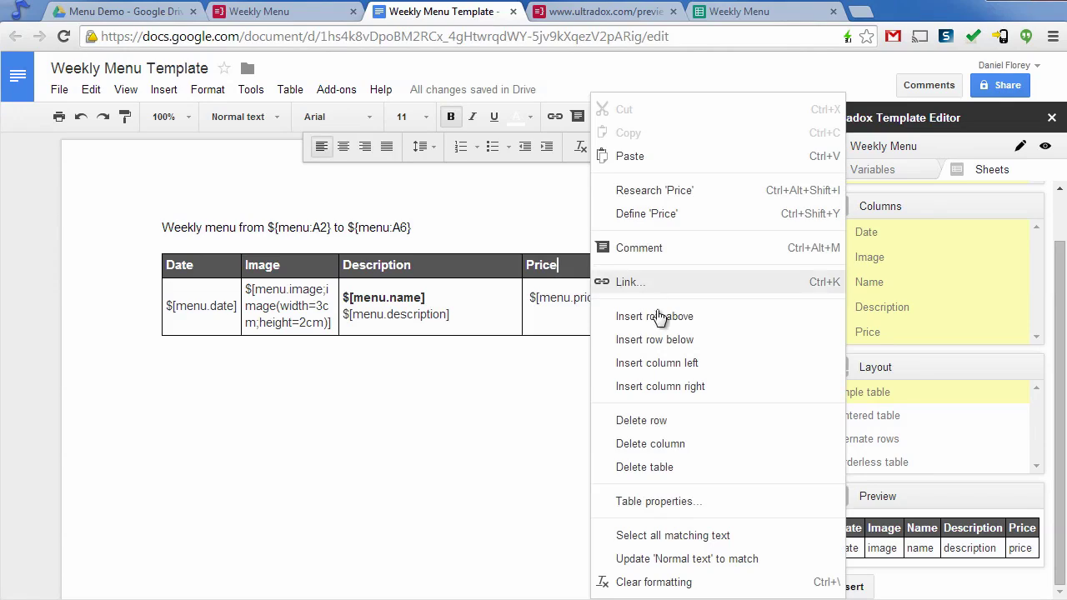
{"action": "left_click", "coordinate": [644, 423]}
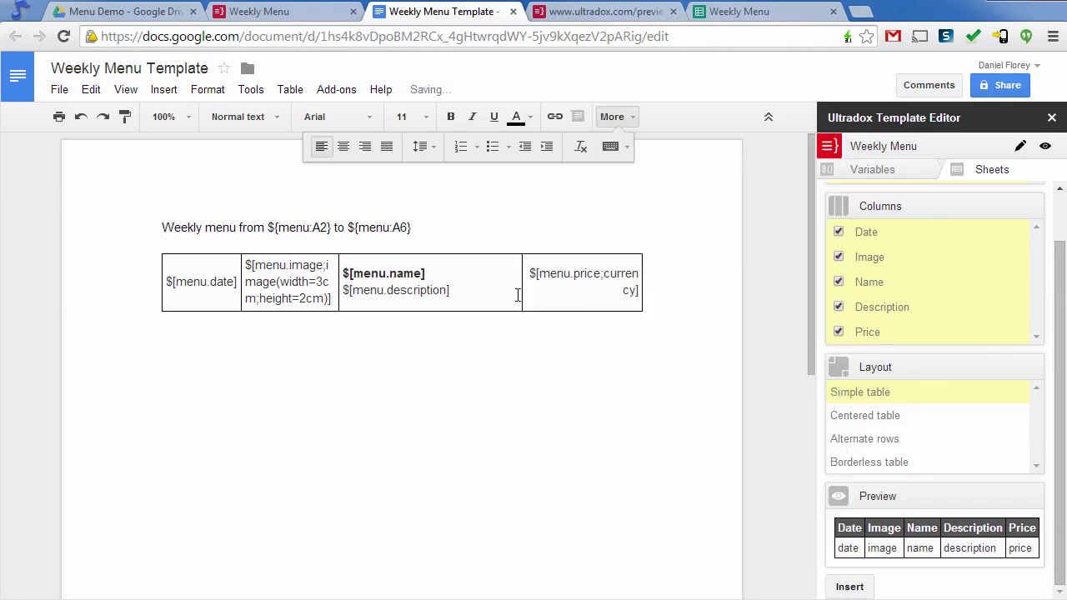
Step: Narrow the date, image and price columns of the template table in favour of the description column, and refresh the PDF preview
{"action": "left_click_drag", "start_coordinate": [564, 293], "coordinate": [569, 292]}
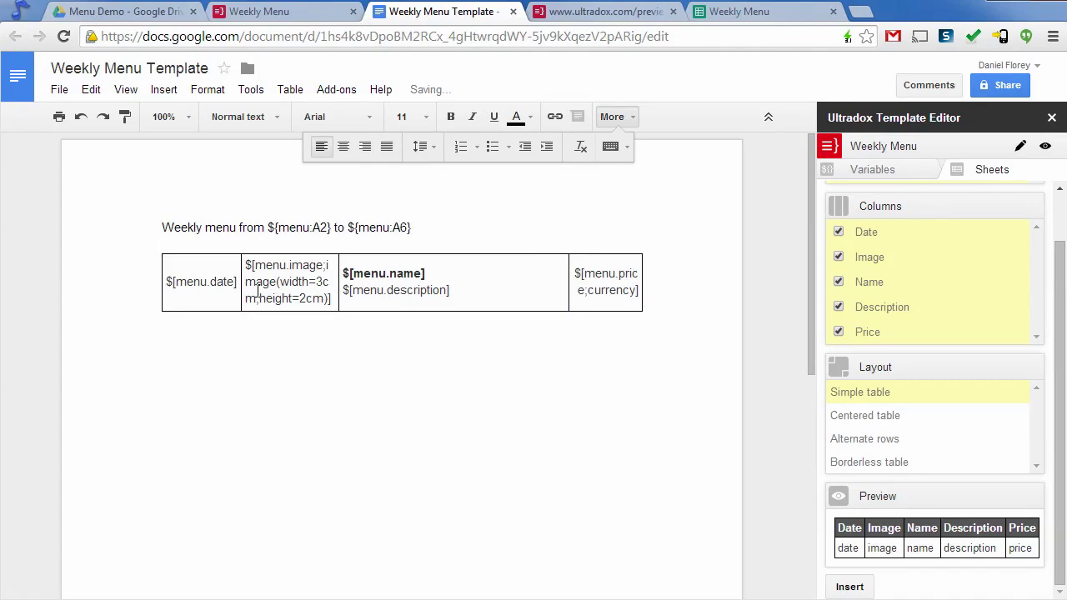
{"action": "left_click_drag", "start_coordinate": [240, 286], "coordinate": [229, 286]}
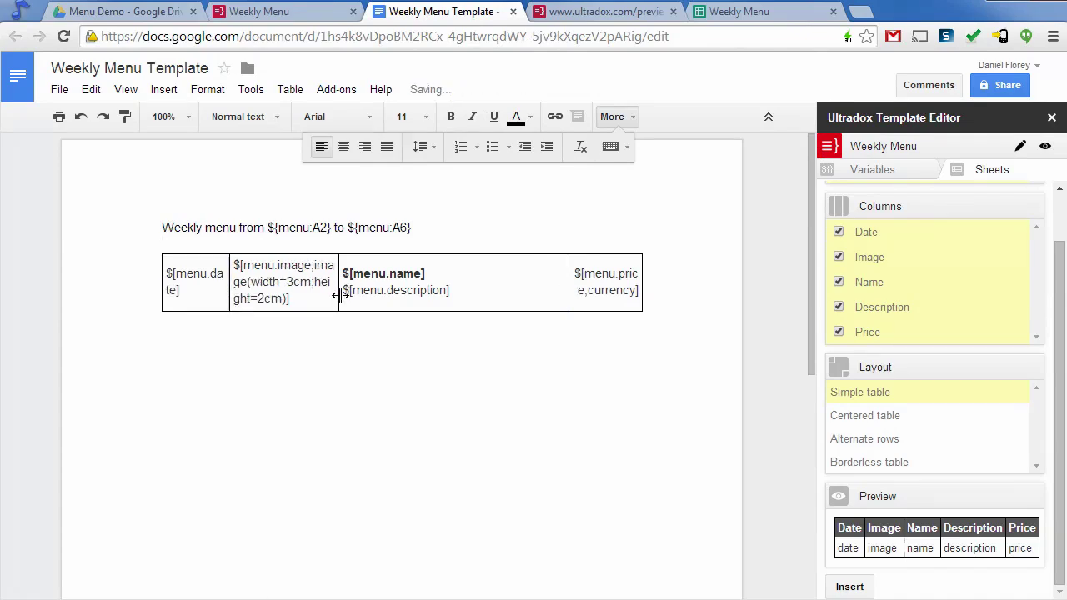
{"action": "left_click_drag", "start_coordinate": [339, 294], "coordinate": [309, 294]}
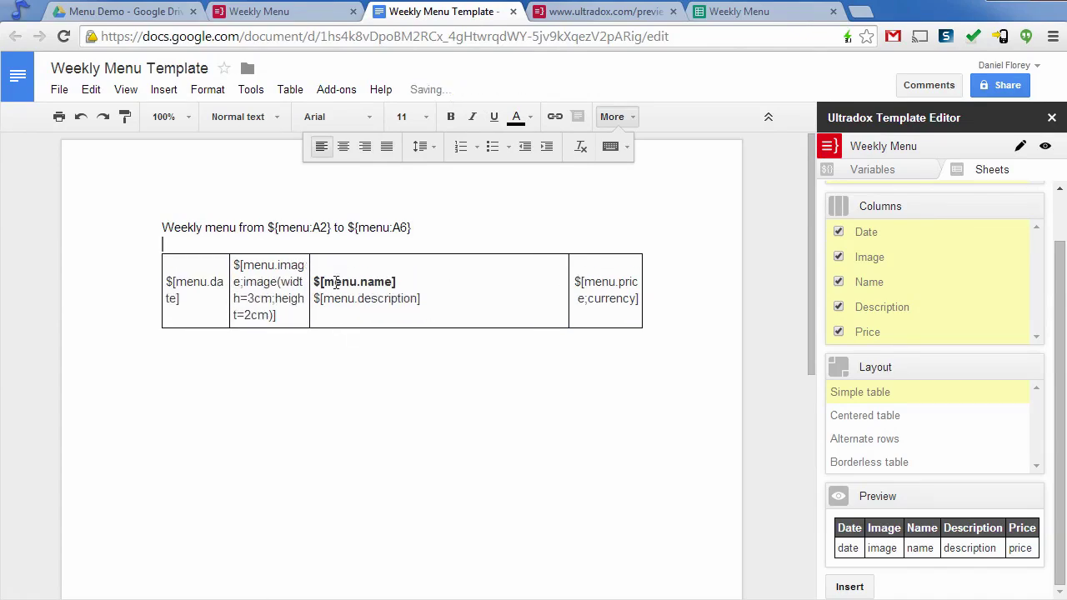
{"action": "left_click", "coordinate": [629, 17]}
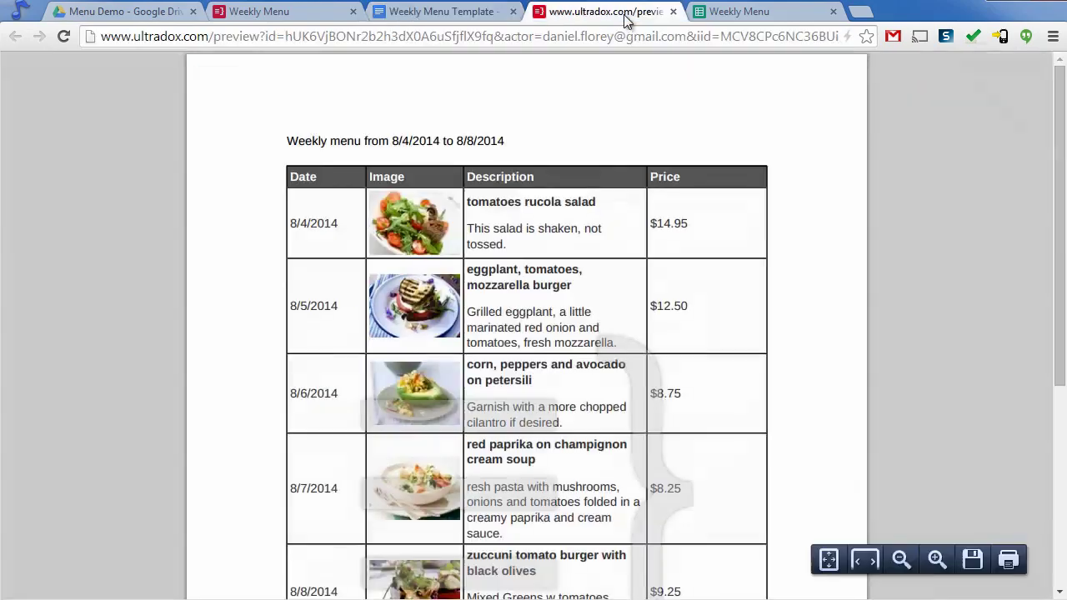
{"action": "left_click", "coordinate": [60, 39]}
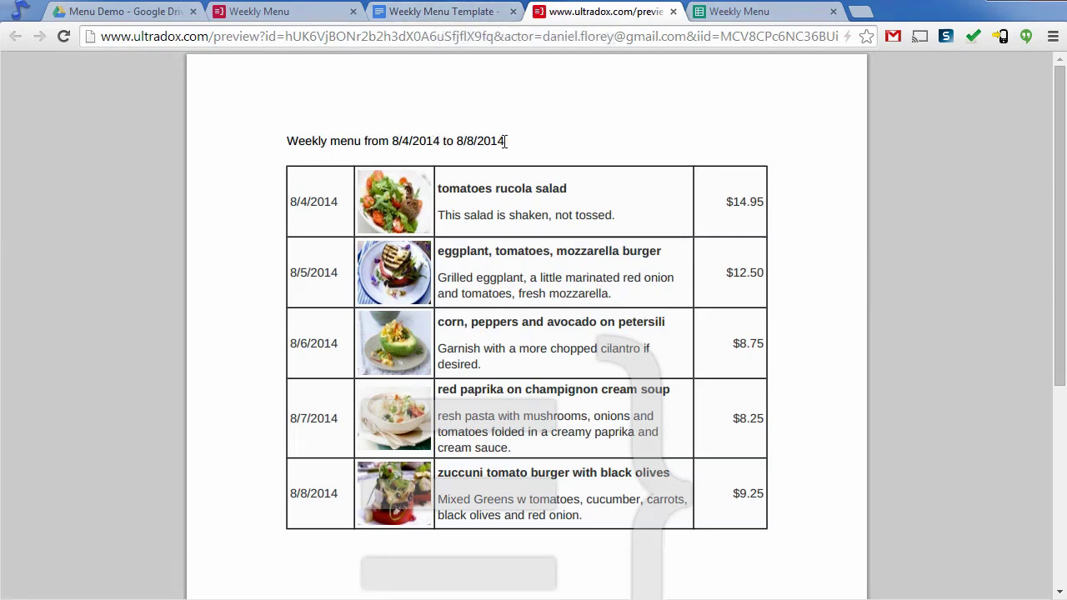
Step: Format the start date variable in the template heading as ${menu:A2;date(ip=MM/dd/yyyy;op=full)} and refresh the PDF preview
{"action": "left_click", "coordinate": [454, 12]}
{"action": "left_click", "coordinate": [328, 228]}
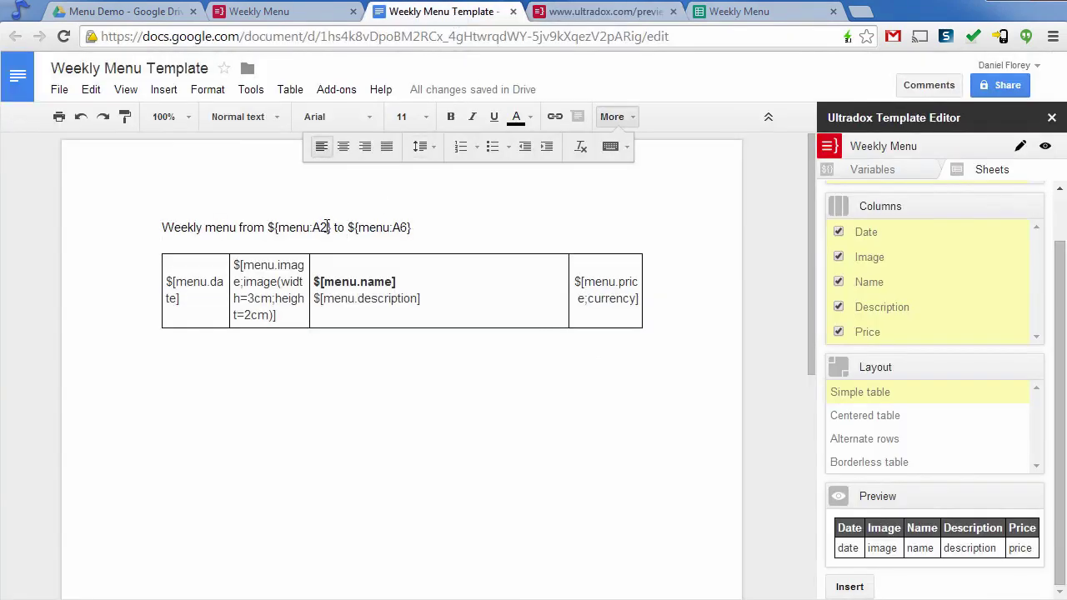
{"action": "type", "text": ";date("}
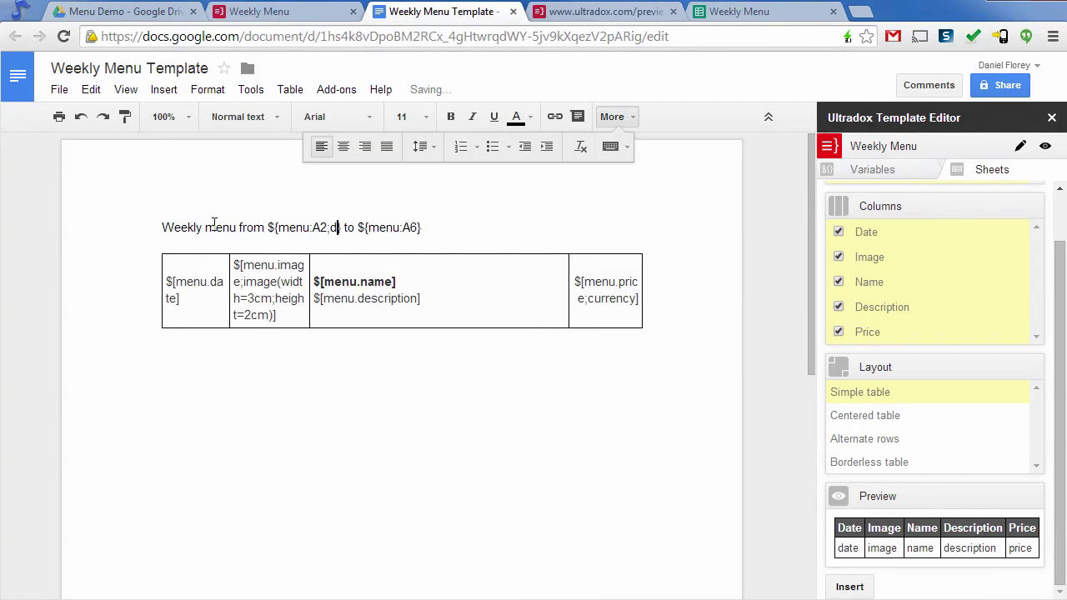
{"action": "type", "text": "ip="}
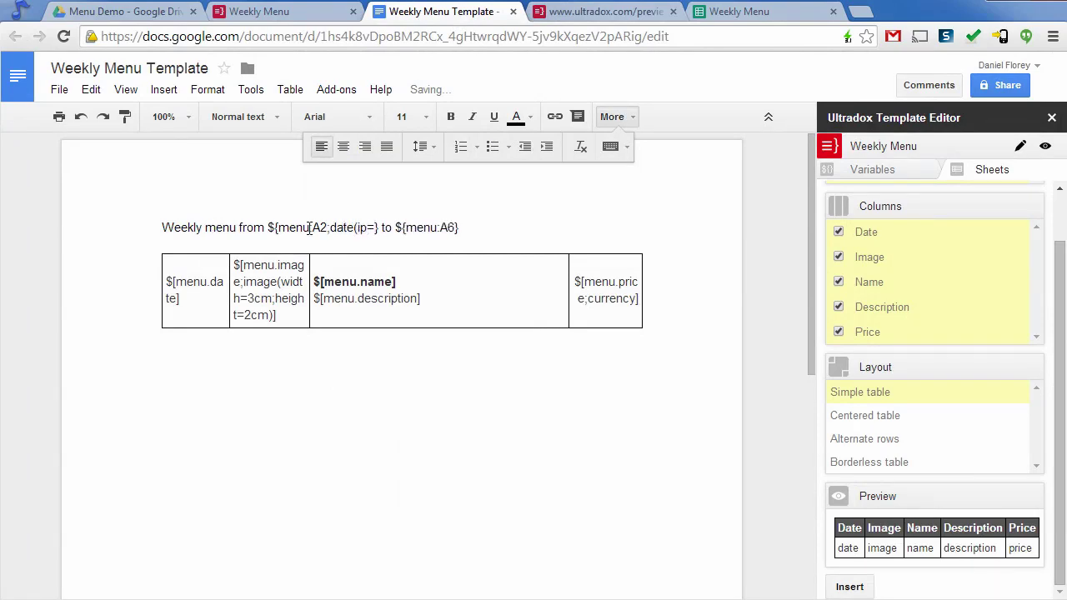
{"action": "left_click", "coordinate": [613, 11]}
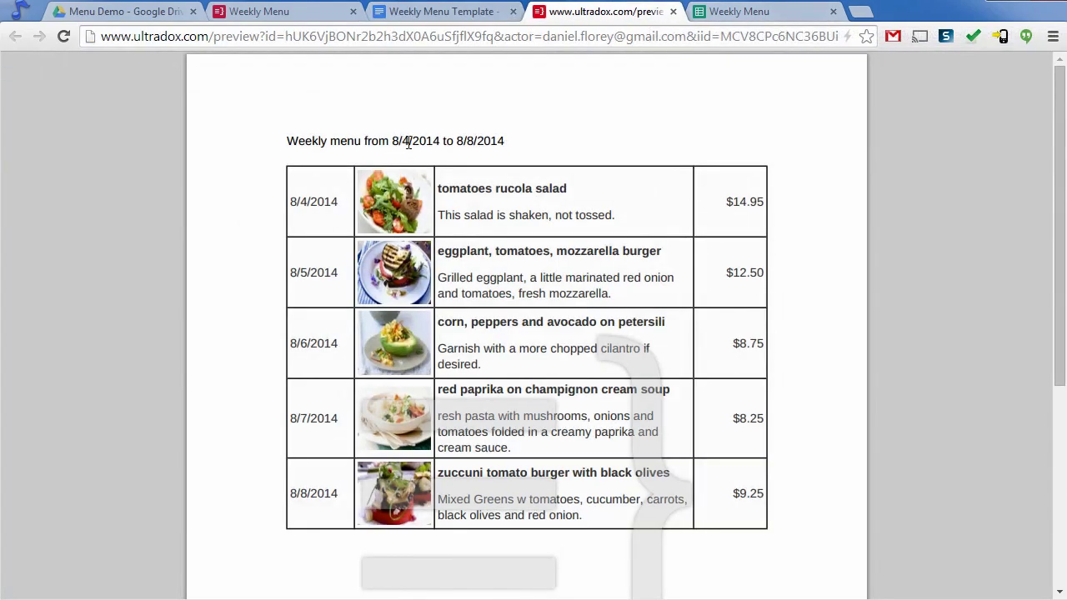
{"action": "left_click", "coordinate": [440, 11]}
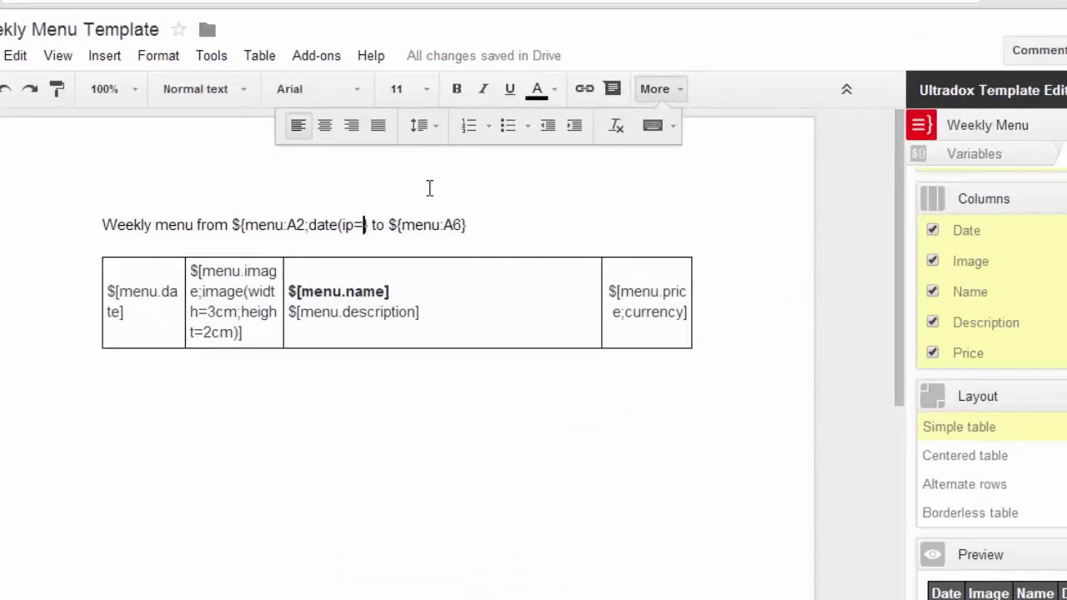
{"action": "type", "text": "MM"}
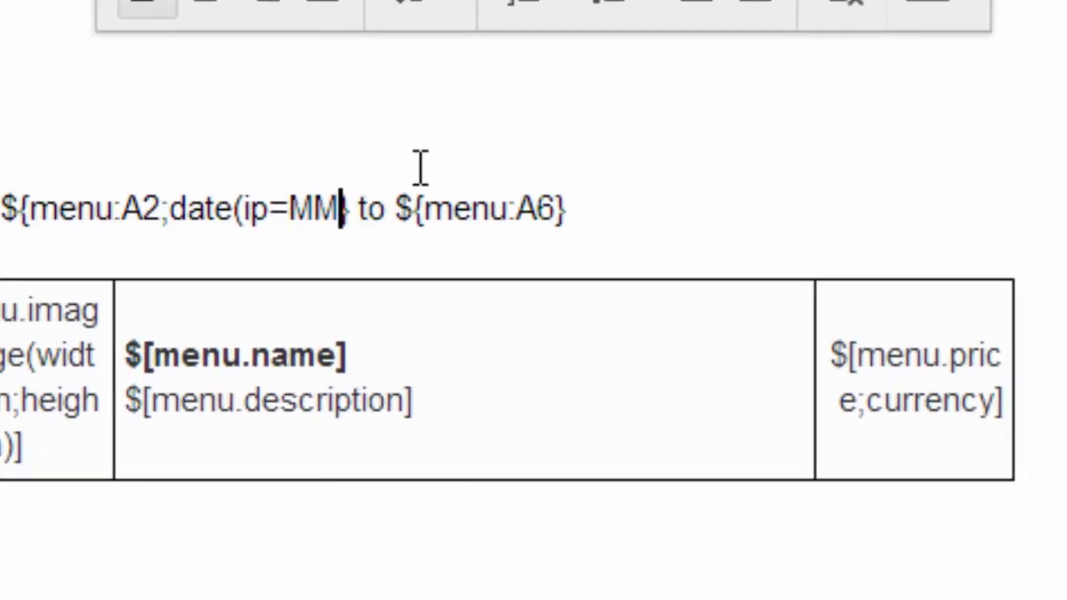
{"action": "type", "text": "/dd/yyy"}
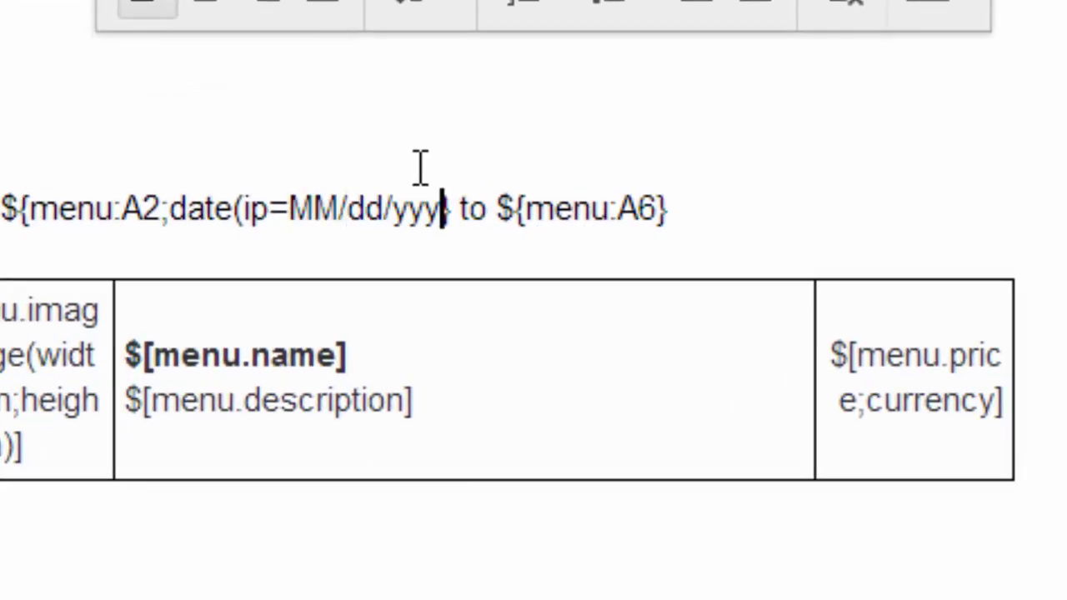
{"action": "type", "text": "y;op="}
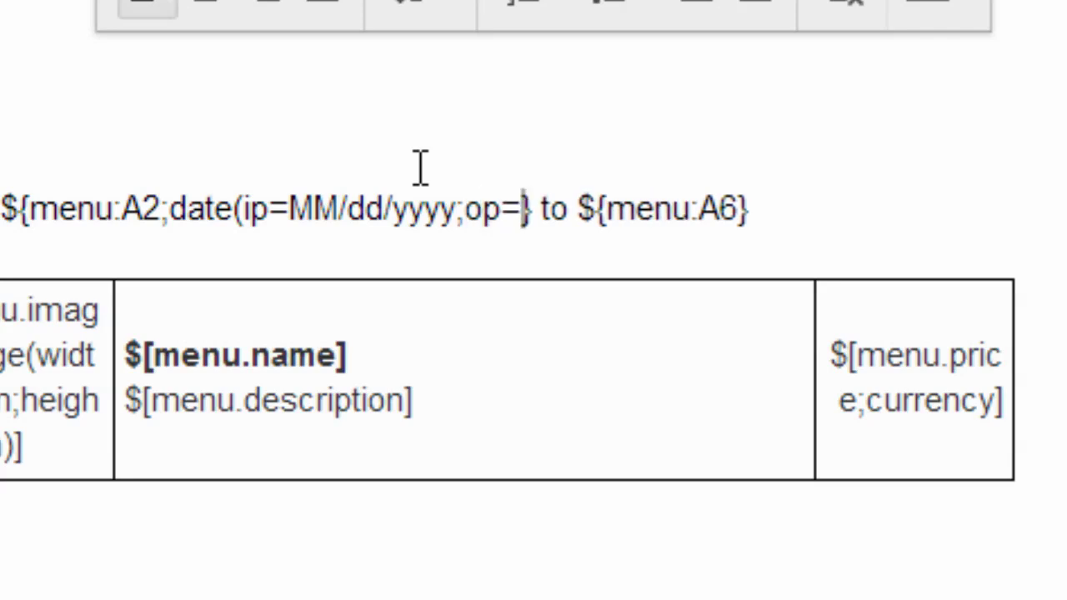
{"action": "type", "text": "full"}
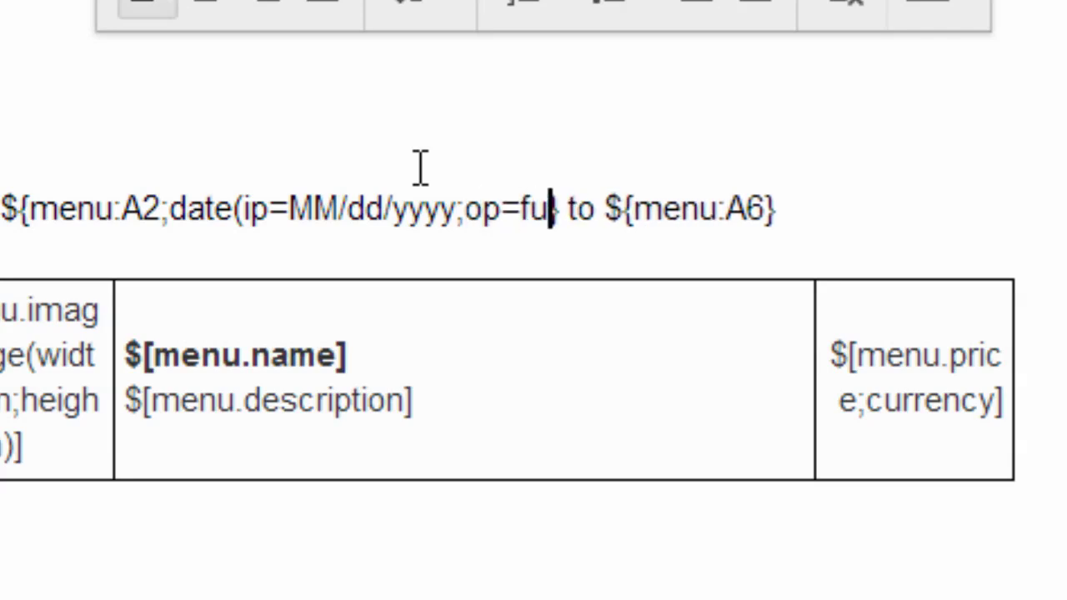
{"action": "type", "text": ")"}
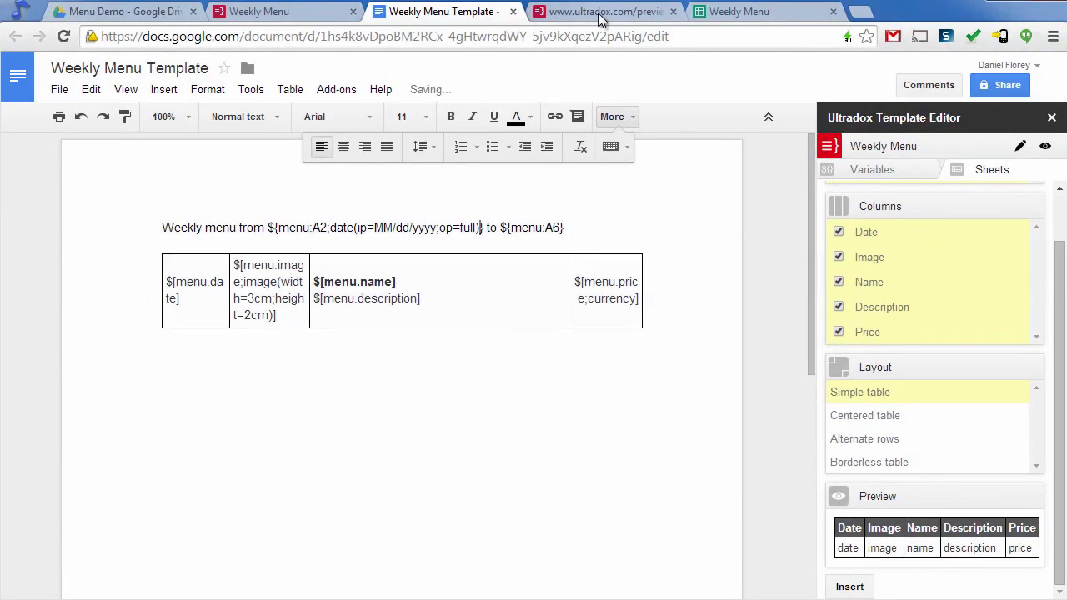
{"action": "key", "text": "ctrl+Tab"}
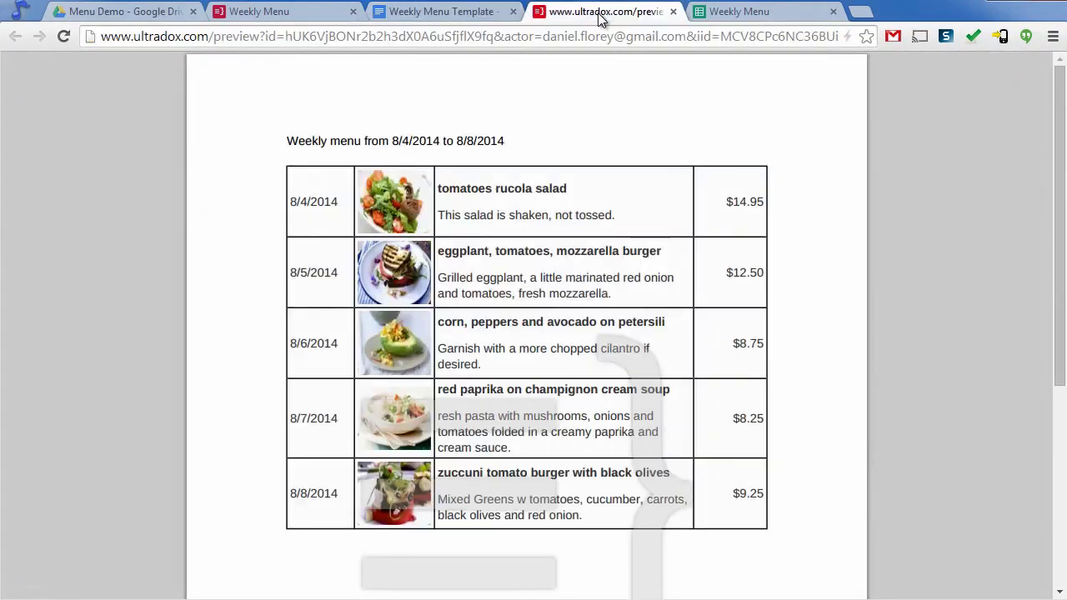
{"action": "left_click", "coordinate": [60, 38]}
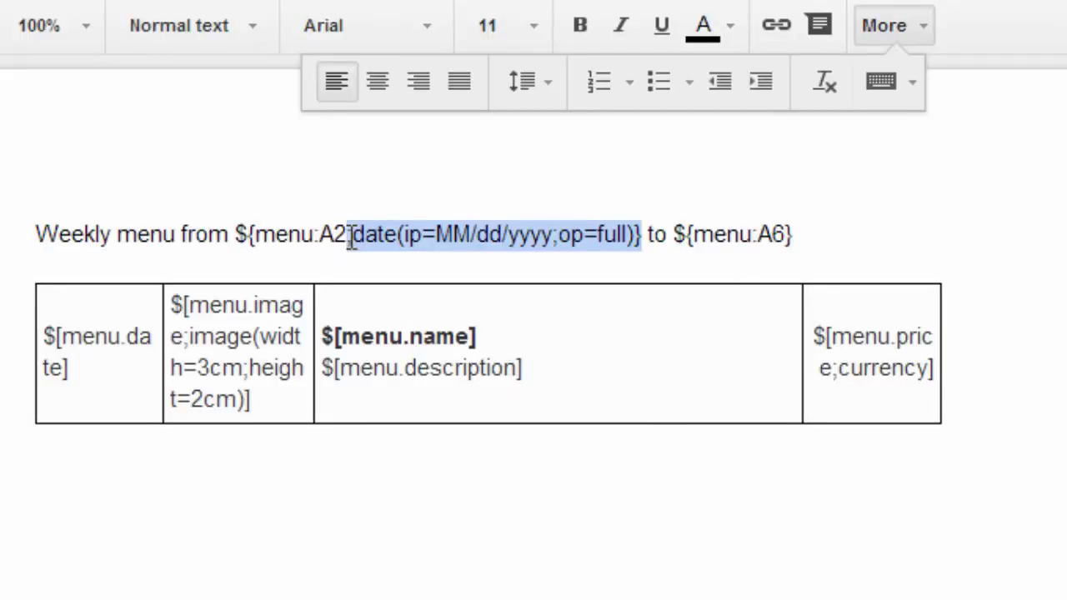
Step: Add the date format ;date(ip=MM/dd/yyyy;op=full) to the end date variable ${menu:A6} in the template heading
{"action": "left_click", "coordinate": [833, 240]}
{"action": "key", "text": "BackSpace"}
{"action": "type", "text": ";date(ip=MM/dd/yyyy;op=full)}"}
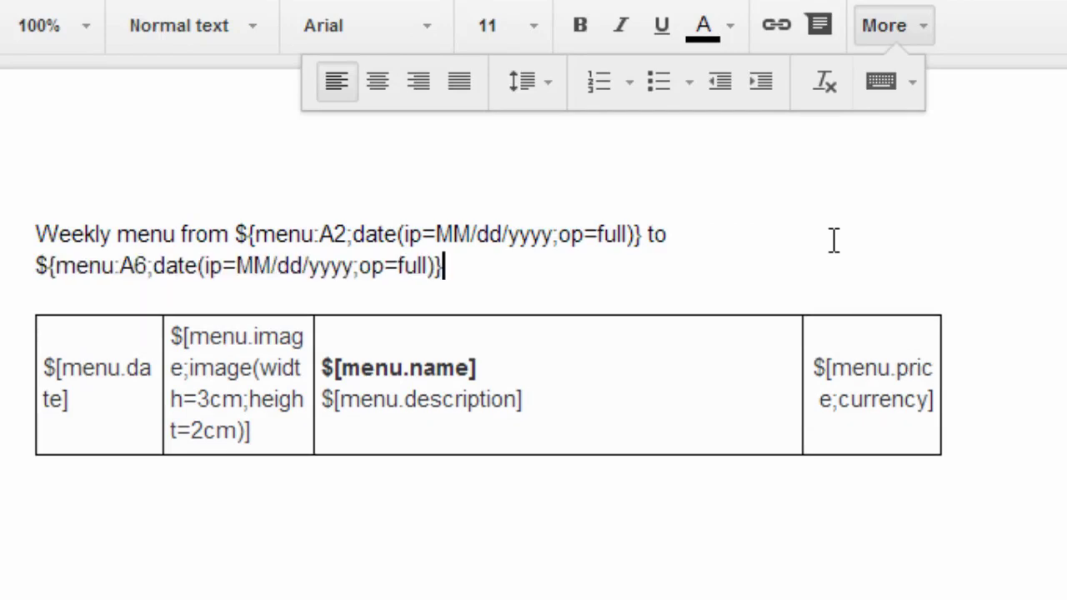
Step: Set the output format of the end date variable to op=medium and refresh the PDF preview
{"action": "key", "text": "Left"}
{"action": "key", "text": "Left"}
{"action": "key", "text": "BackSpace"}
{"action": "key", "text": "BackSpace"}
{"action": "key", "text": "BackSpace"}
{"action": "key", "text": "BackSpace"}
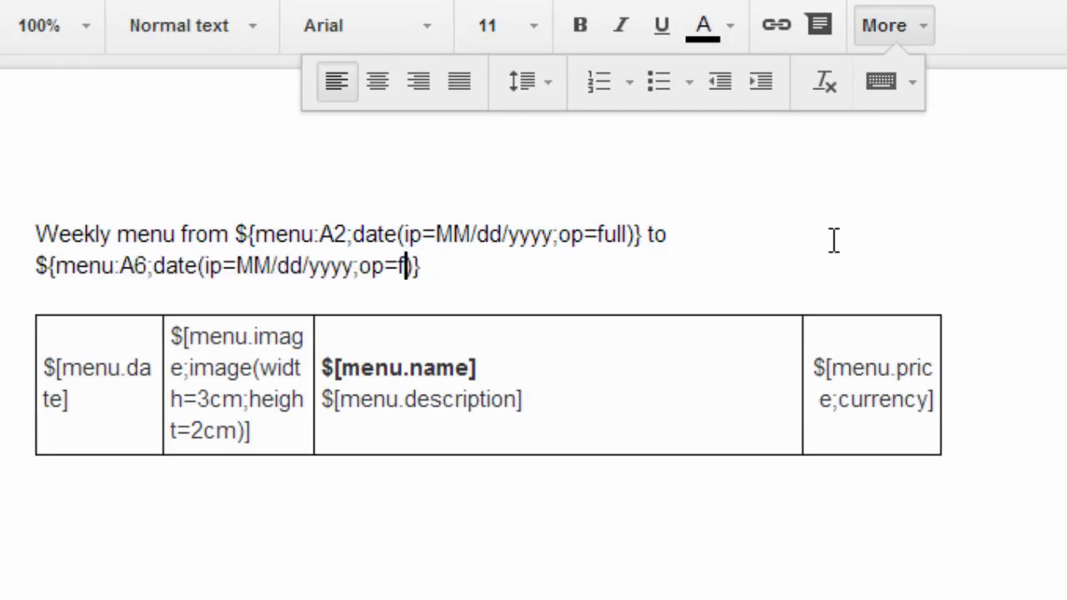
{"action": "type", "text": "mde"}
{"action": "key", "text": "BackSpace"}
{"action": "key", "text": "BackSpace"}
{"action": "type", "text": "edium"}
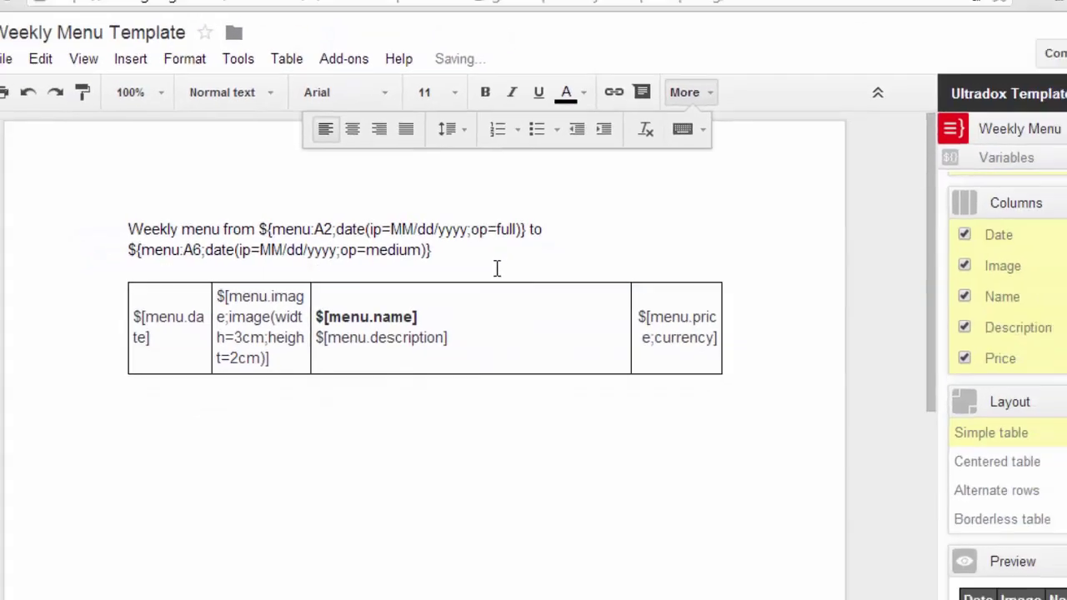
{"action": "key", "text": "Down"}
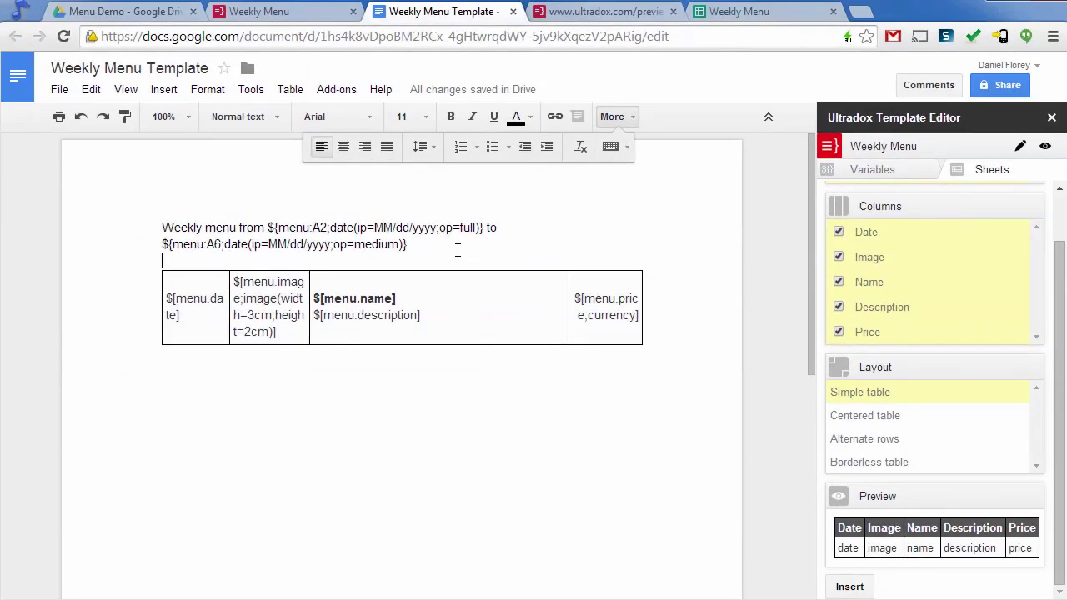
{"action": "left_click", "coordinate": [607, 11]}
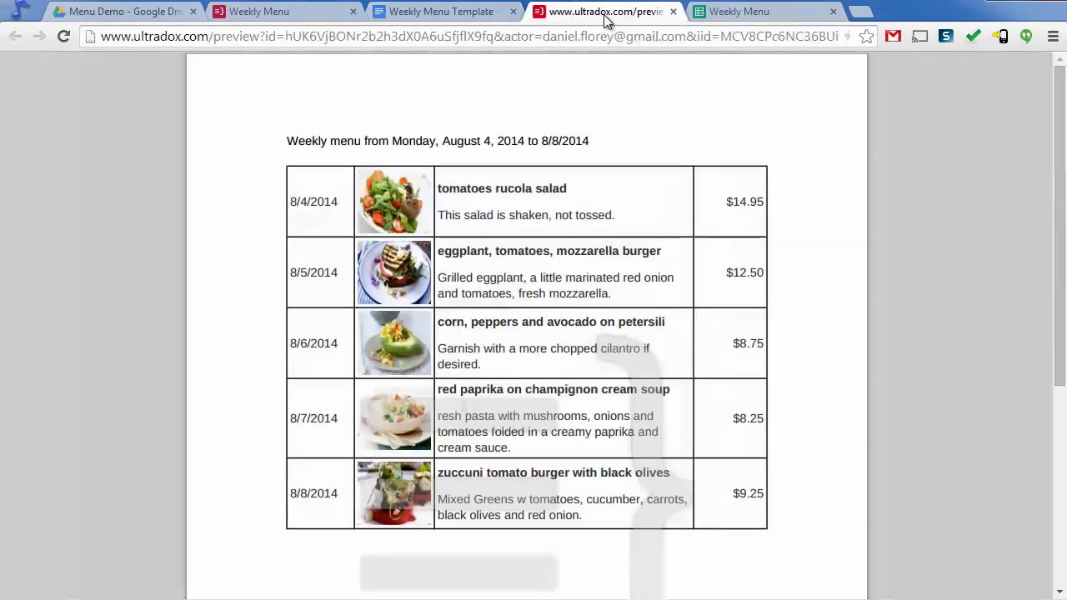
{"action": "left_click", "coordinate": [64, 39]}
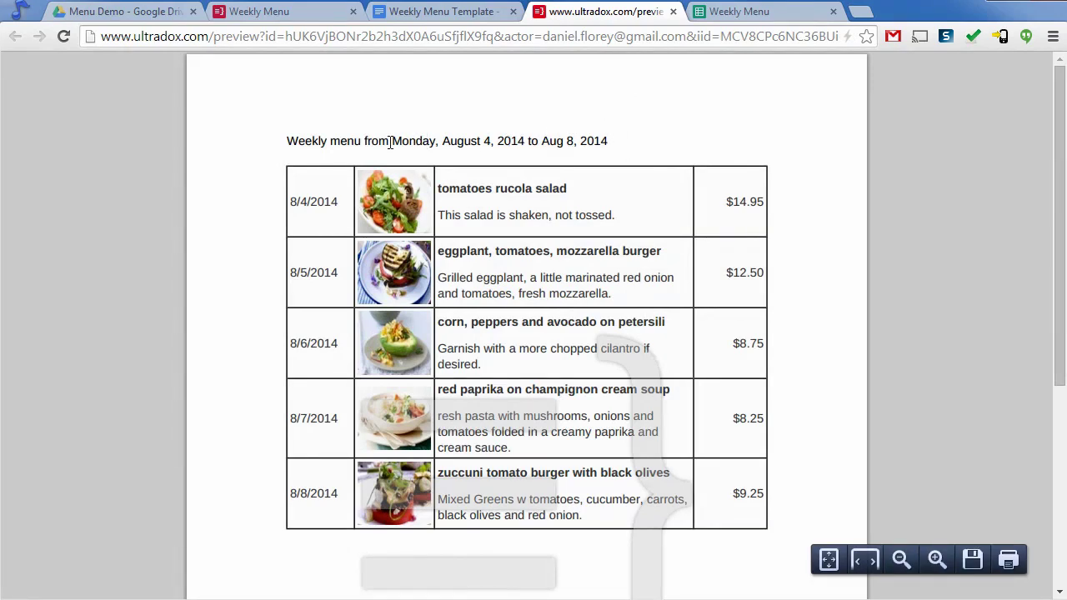
Step: Copy ;date(ip=MM/dd/yyyy;op=full) from the start date variable into the $[menu.date] variable in the template table
{"action": "left_click", "coordinate": [433, 18]}
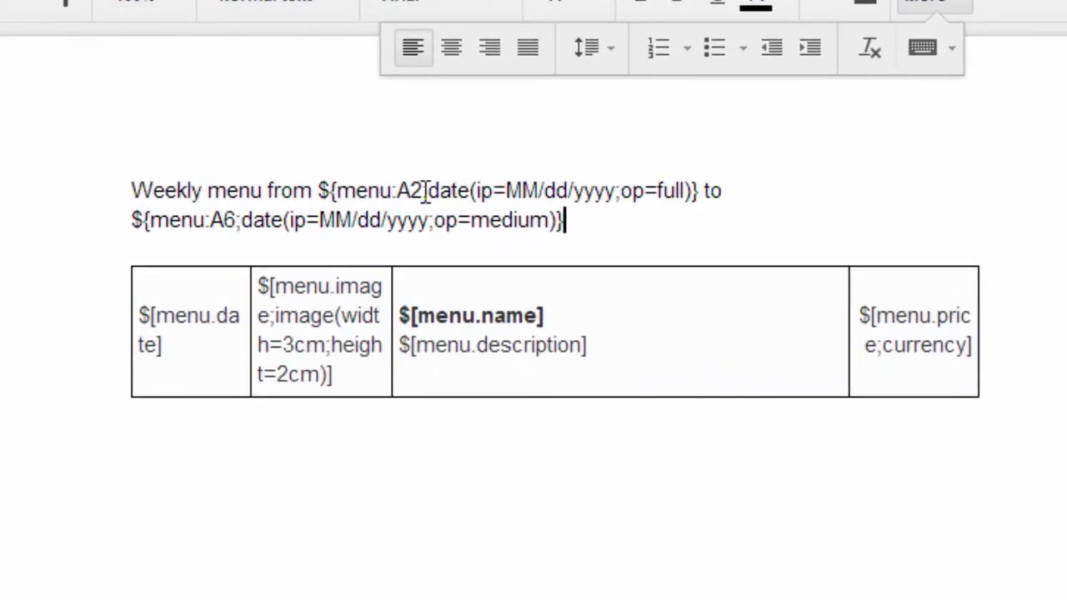
{"action": "left_click_drag", "start_coordinate": [423, 190], "coordinate": [693, 190]}
{"action": "key", "text": "ctrl+c"}
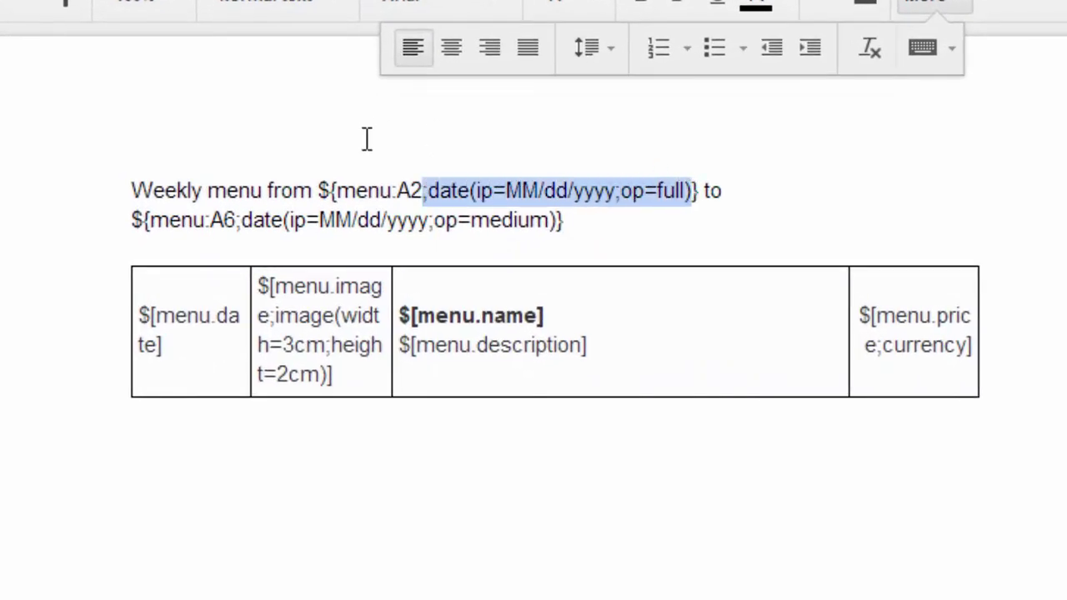
{"action": "left_click", "coordinate": [157, 344]}
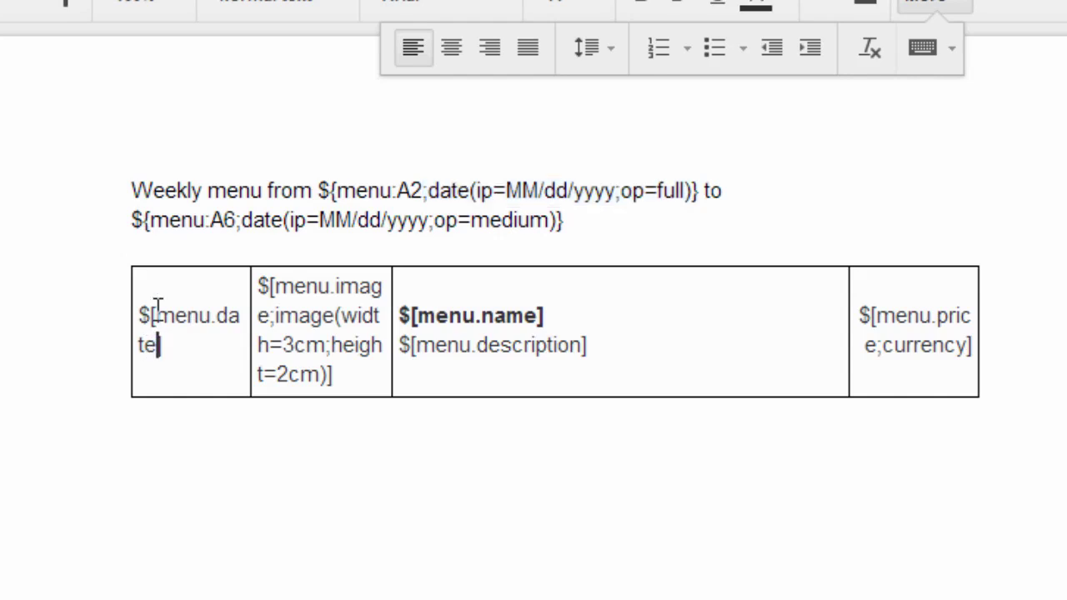
{"action": "key", "text": "ctrl+v"}
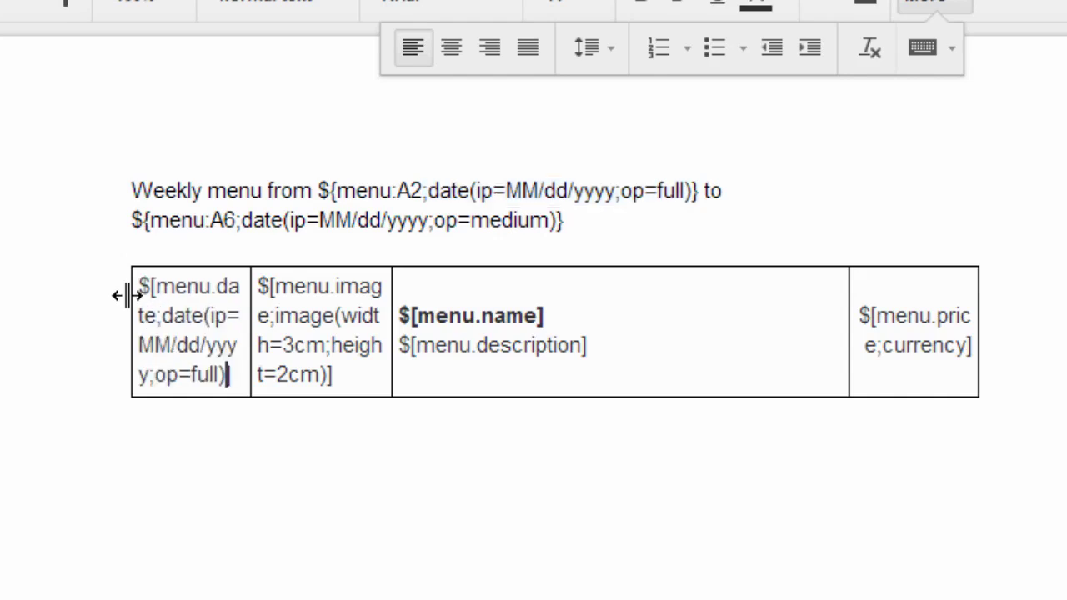
Step: Set the output format of the table's menu.date variable to op=EEE and refresh the PDF preview
{"action": "key", "text": "Left"}
{"action": "key", "text": "BackSpace"}
{"action": "key", "text": "BackSpace"}
{"action": "key", "text": "BackSpace"}
{"action": "key", "text": "BackSpace"}
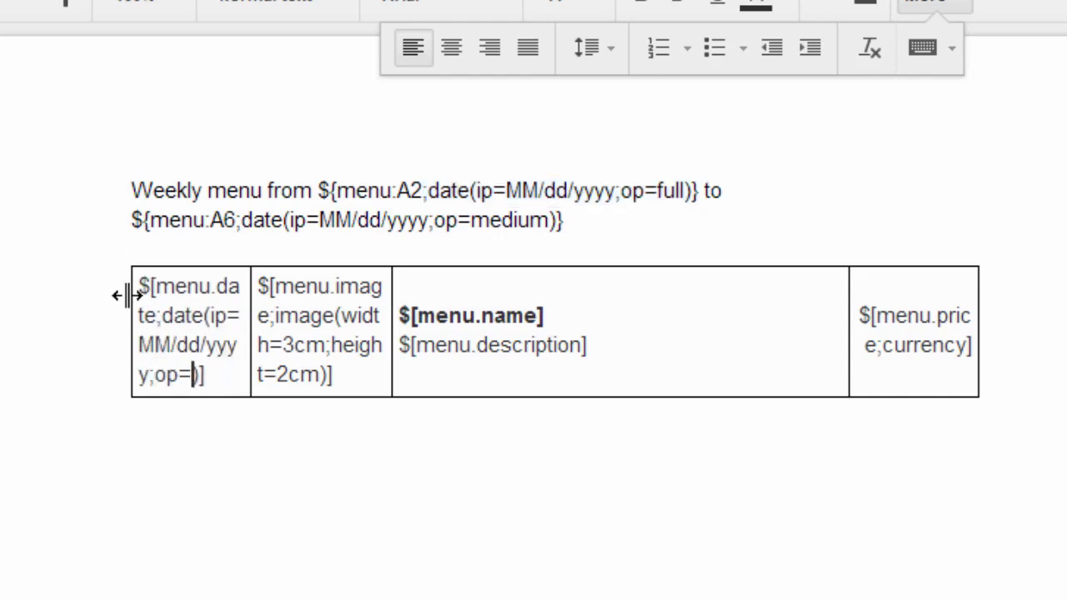
{"action": "type", "text": "EEE"}
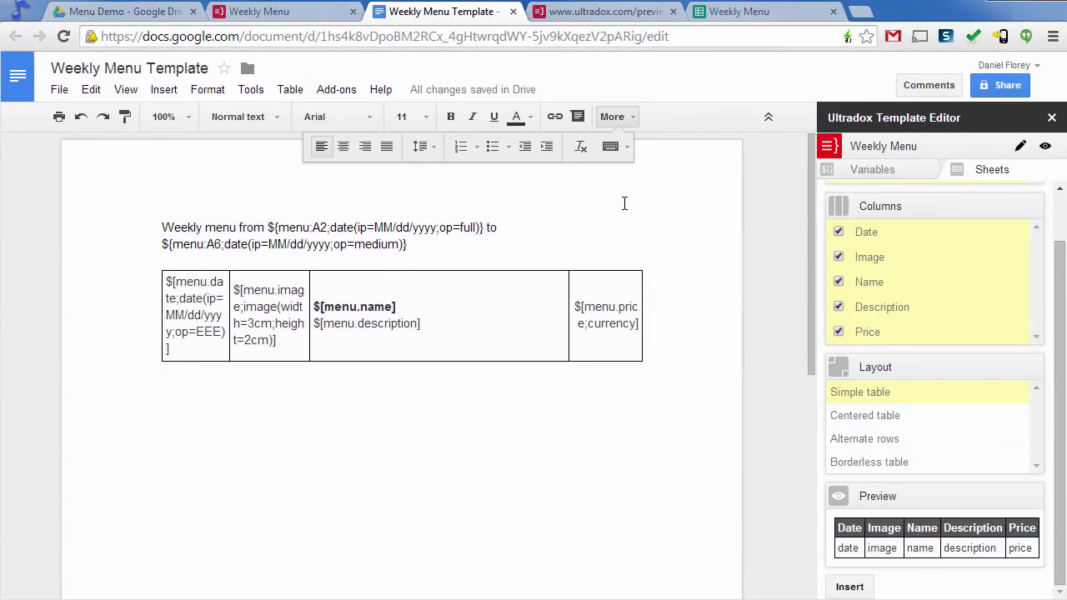
{"action": "left_click", "coordinate": [612, 17]}
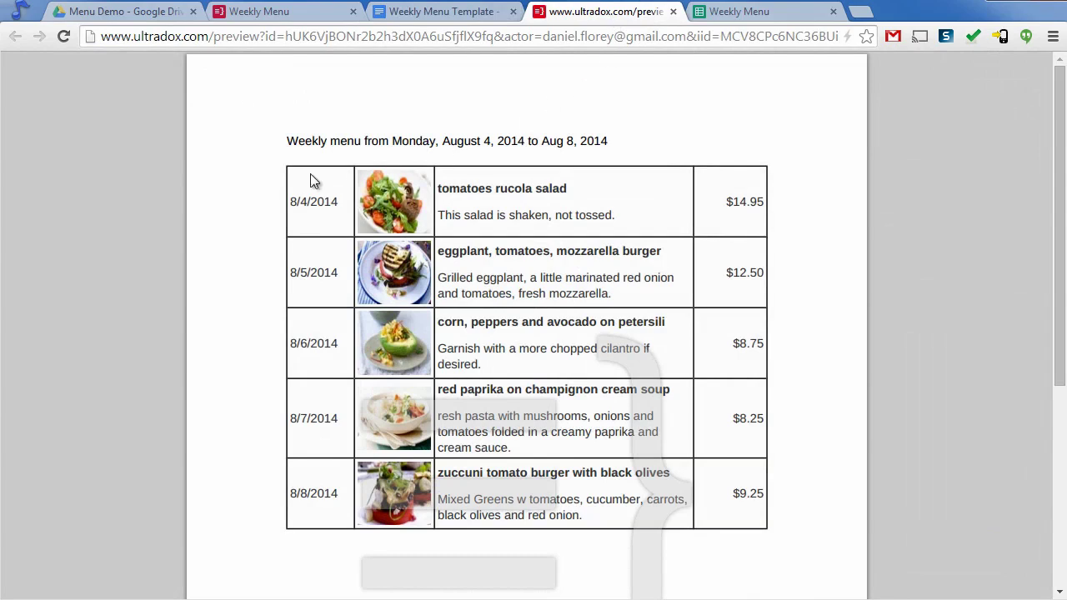
{"action": "left_click", "coordinate": [63, 35]}
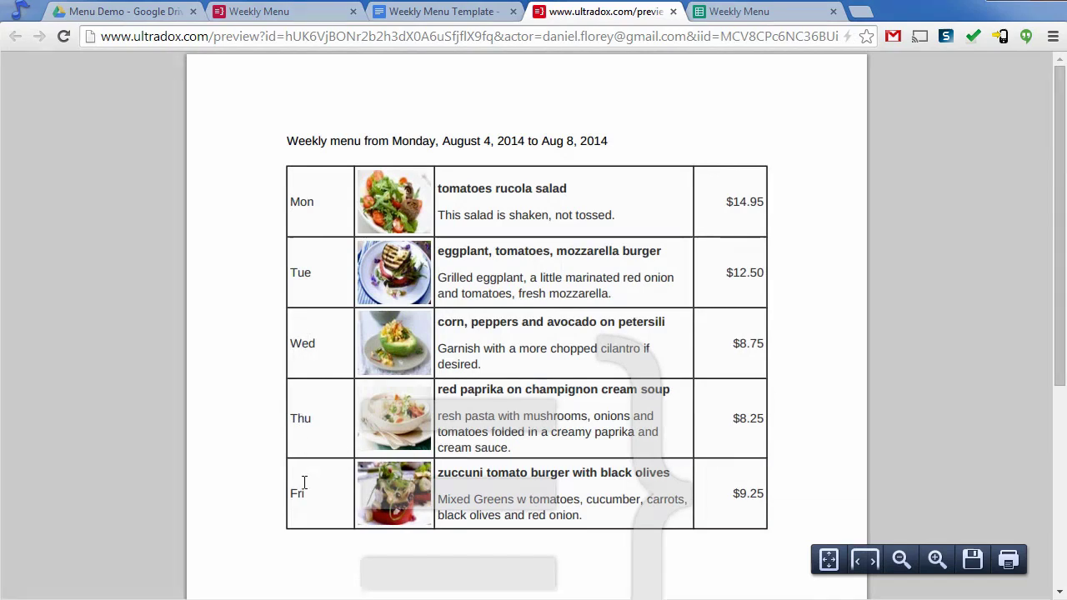
Step: Extend the output format of the table's menu.date variable in the template to op=EEEE
{"action": "left_click", "coordinate": [457, 12]}
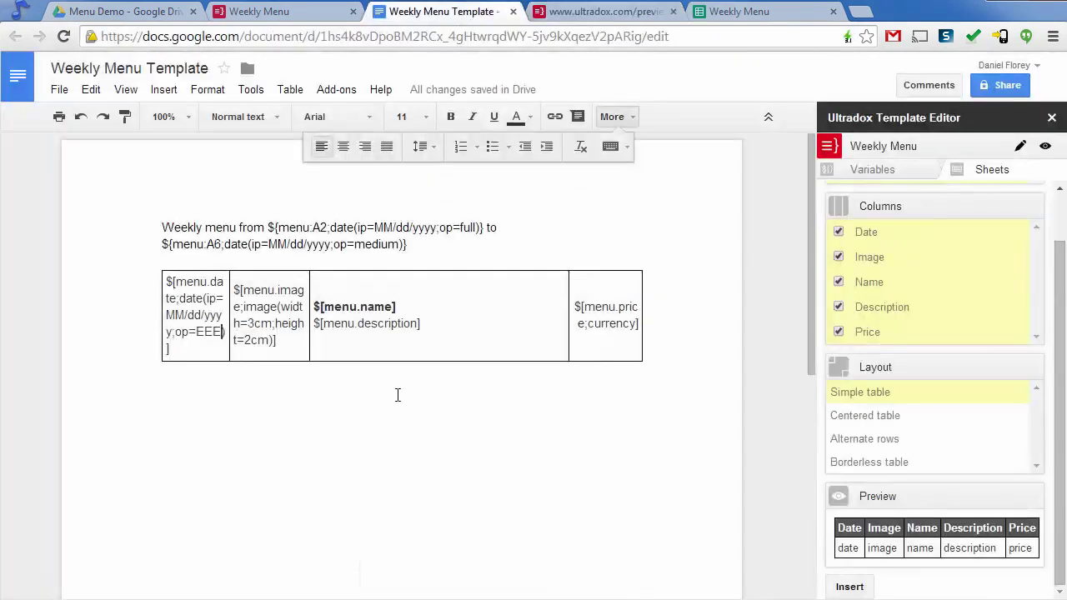
{"action": "type", "text": "E"}
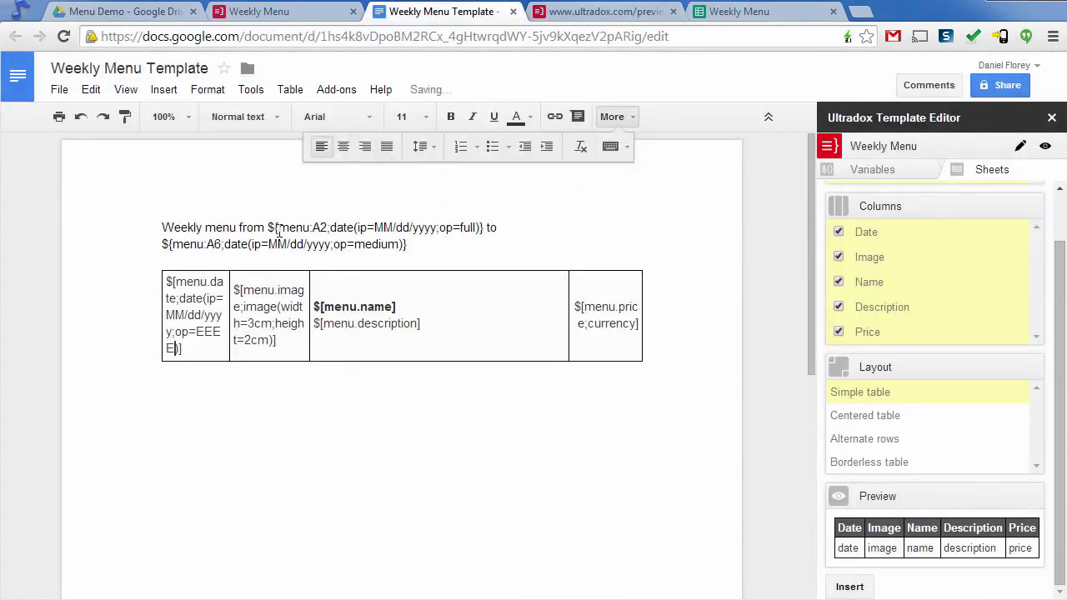
Step: Widen the image column and narrow the price column of the template table, and refresh the PDF preview
{"action": "left_click_drag", "start_coordinate": [309, 288], "coordinate": [324, 288]}
{"action": "left_click_drag", "start_coordinate": [570, 315], "coordinate": [585, 316]}
{"action": "left_click", "coordinate": [608, 11]}
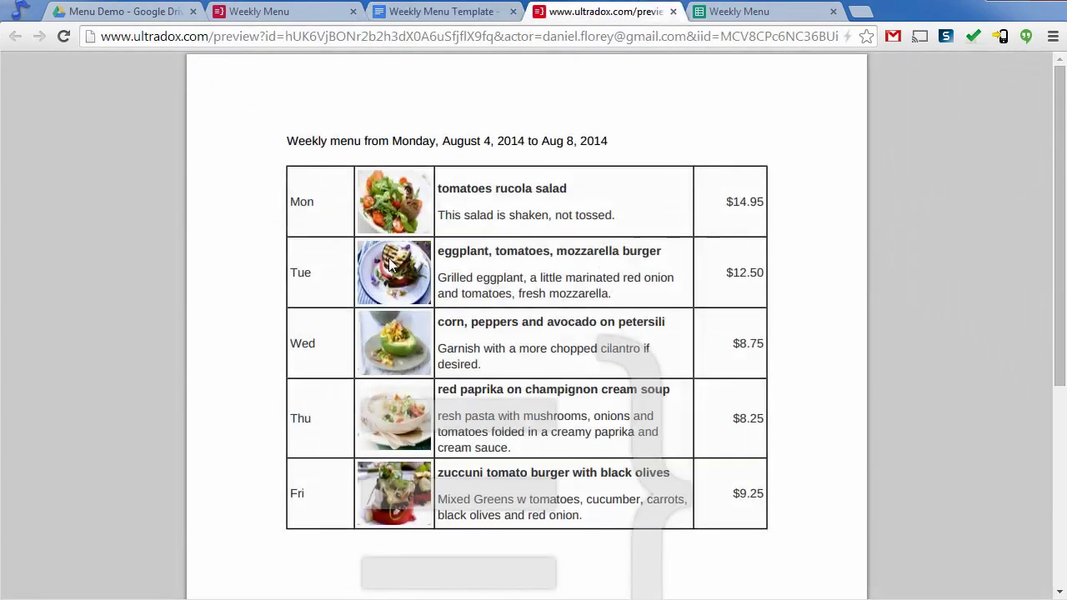
{"action": "left_click", "coordinate": [65, 38]}
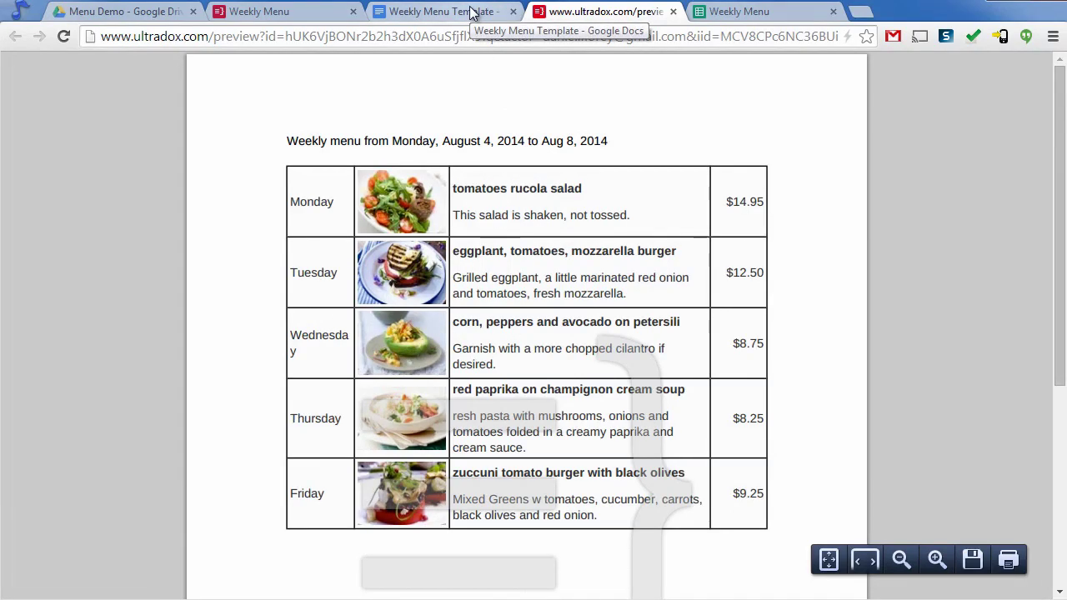
Step: Widen the date column of the template table and shift the border between the image and name columns to match
{"action": "left_click", "coordinate": [471, 12]}
{"action": "left_click_drag", "start_coordinate": [226, 300], "coordinate": [239, 297]}
{"action": "left_click_drag", "start_coordinate": [323, 292], "coordinate": [333, 293]}
Step: Make the whole template table borderless by setting its border colour to white and border width to 0pt
{"action": "left_click_drag", "start_coordinate": [581, 293], "coordinate": [213, 304]}
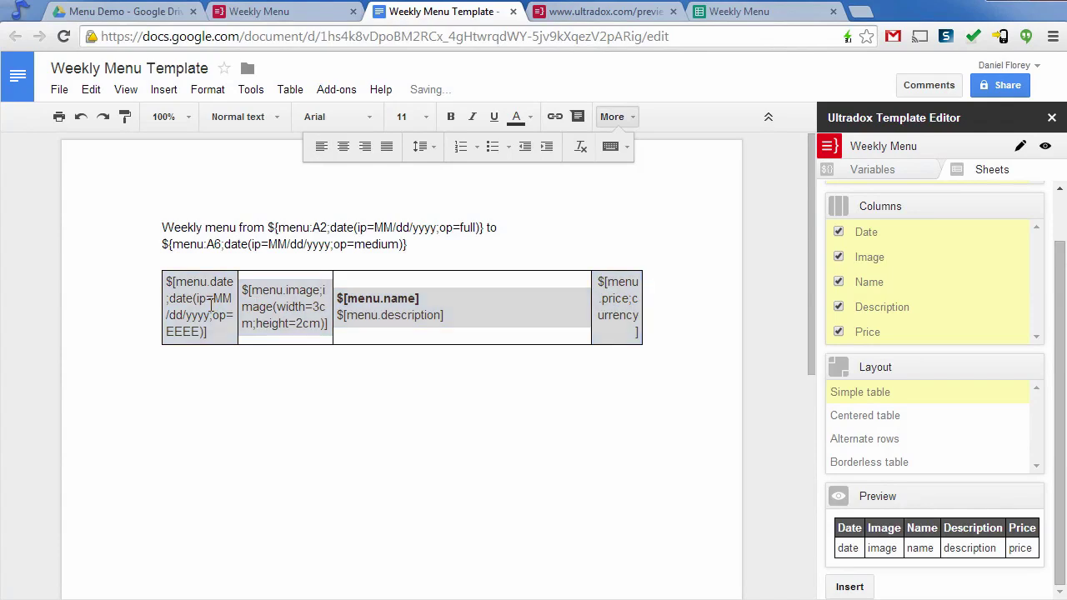
{"action": "right_click", "coordinate": [213, 304]}
{"action": "left_click", "coordinate": [285, 523]}
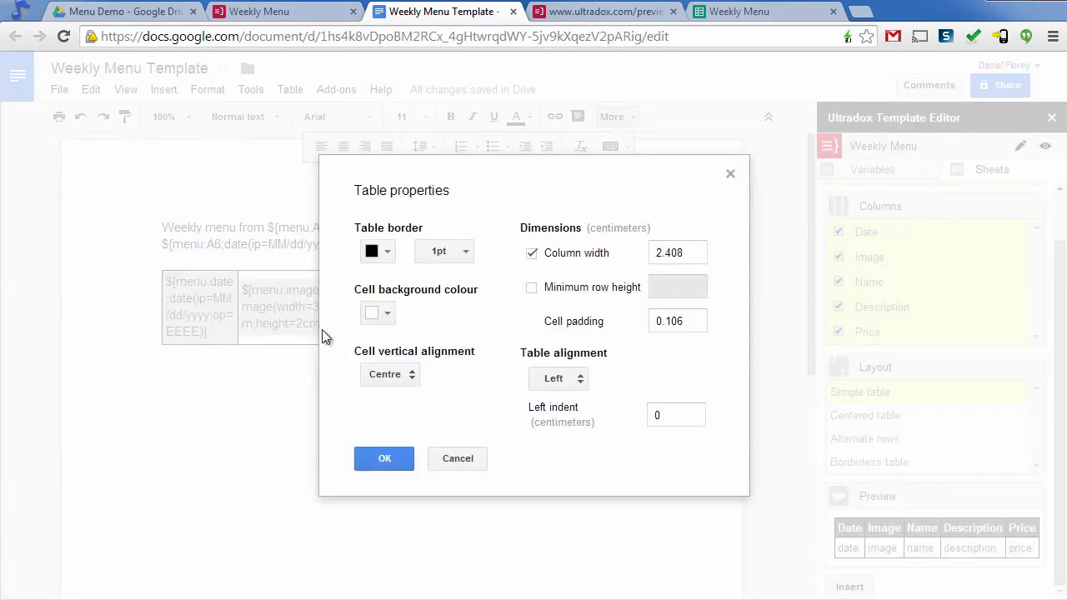
{"action": "left_click", "coordinate": [375, 252]}
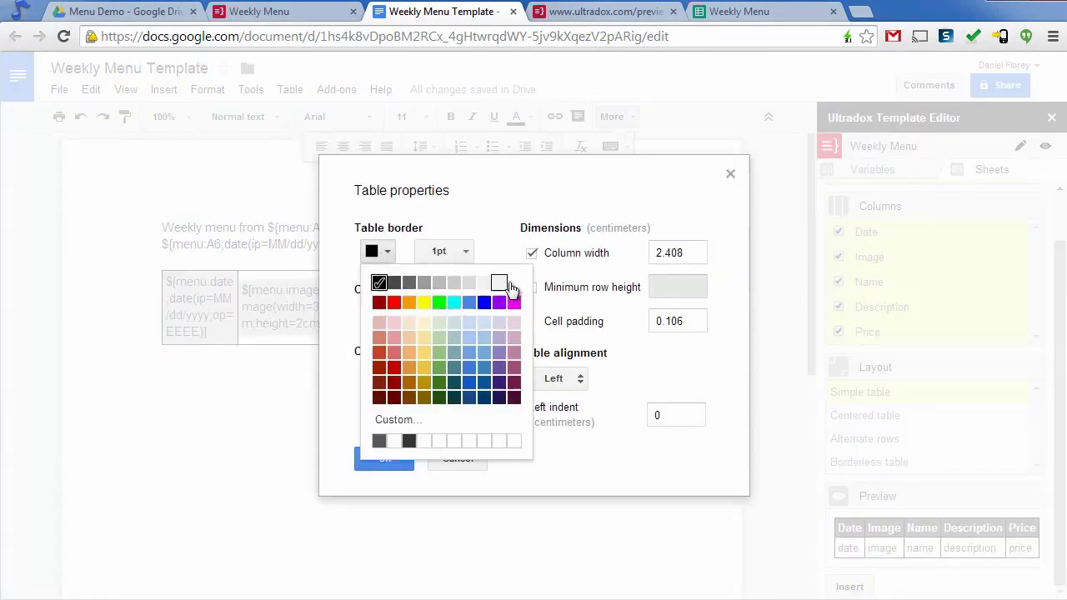
{"action": "left_click", "coordinate": [511, 282]}
{"action": "left_click", "coordinate": [456, 258]}
{"action": "left_click", "coordinate": [448, 280]}
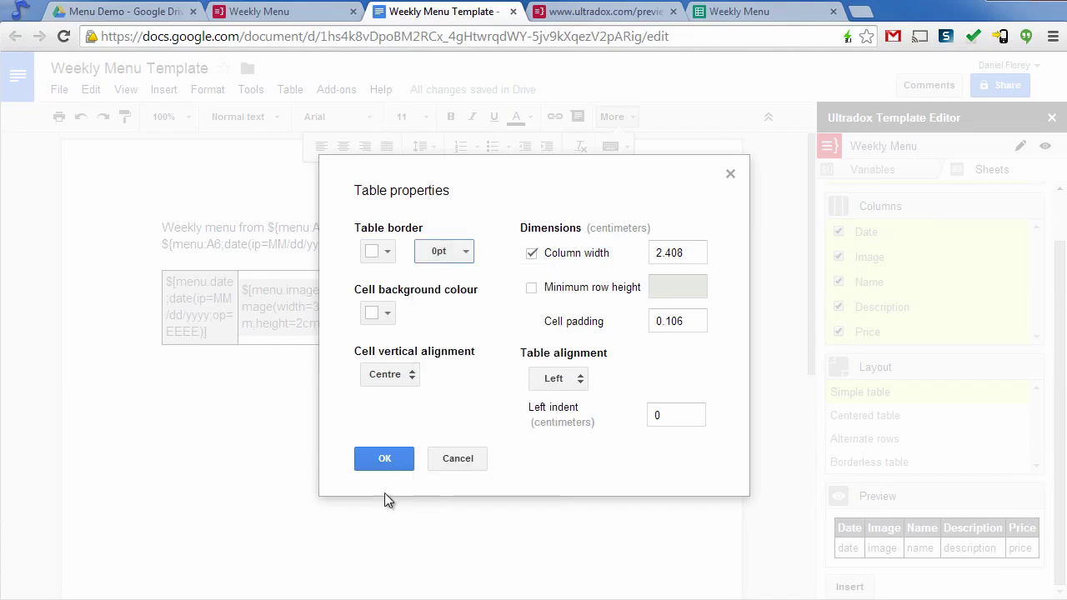
{"action": "left_click", "coordinate": [387, 460]}
{"action": "left_click", "coordinate": [420, 359]}
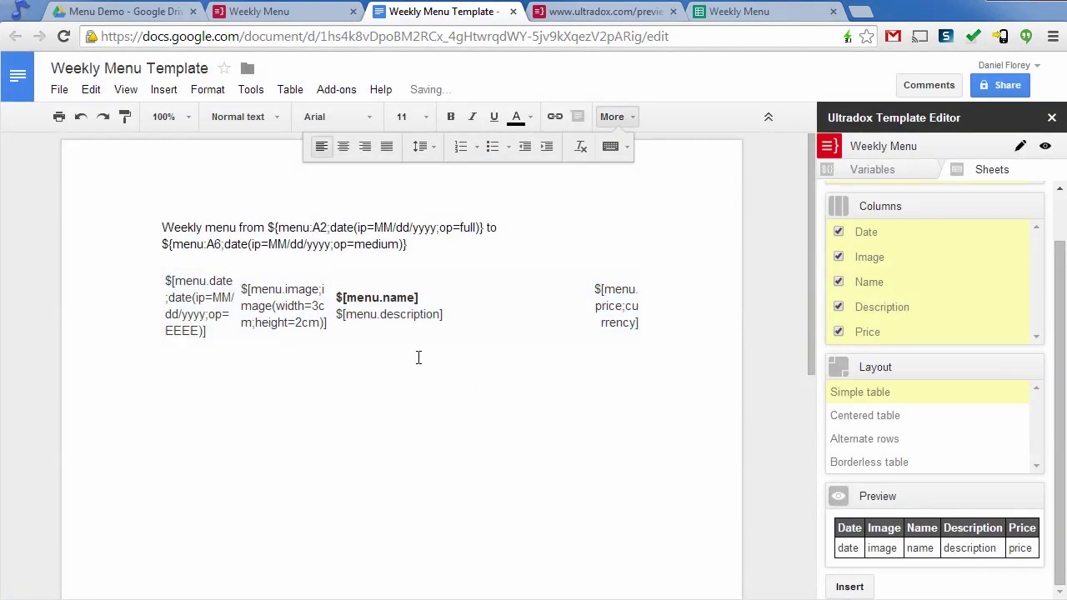
Step: Reload the PDF preview of the weekly menu to check the borderless table with the wider date column
{"action": "left_click", "coordinate": [613, 118]}
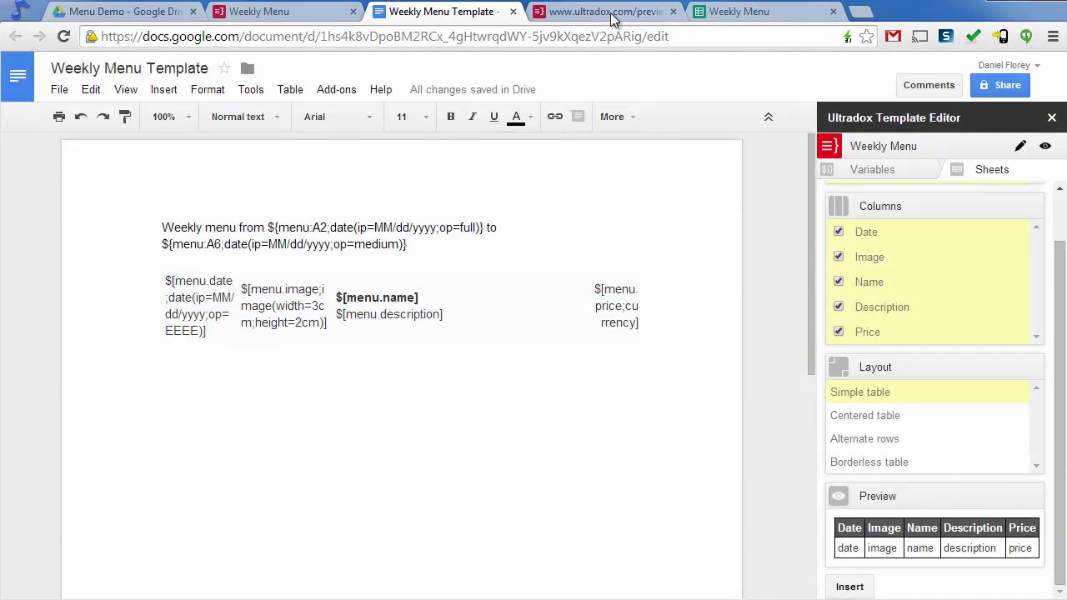
{"action": "left_click", "coordinate": [611, 12]}
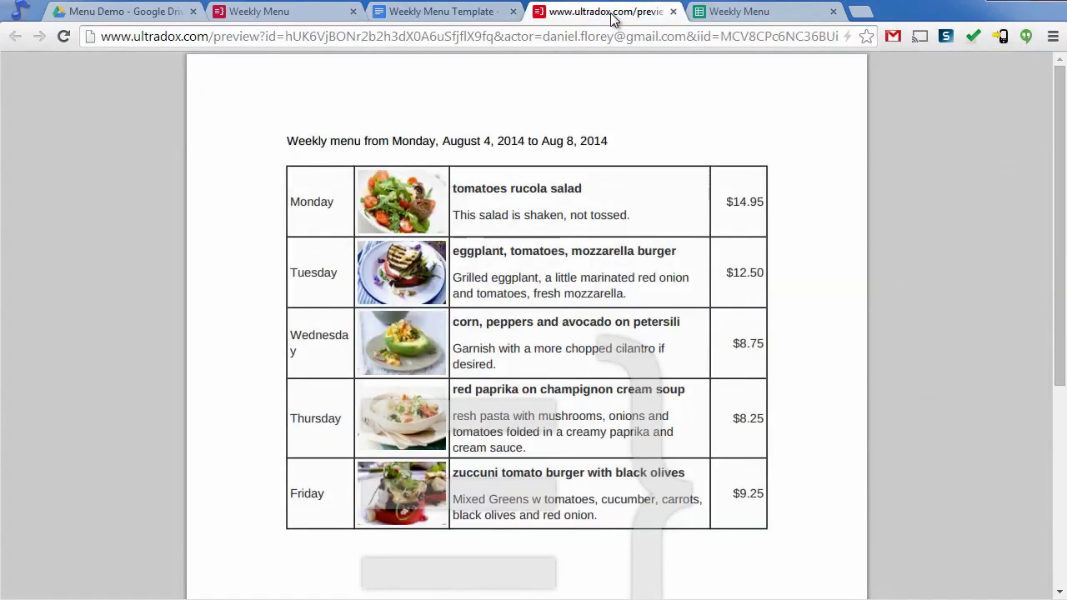
{"action": "left_click", "coordinate": [70, 42]}
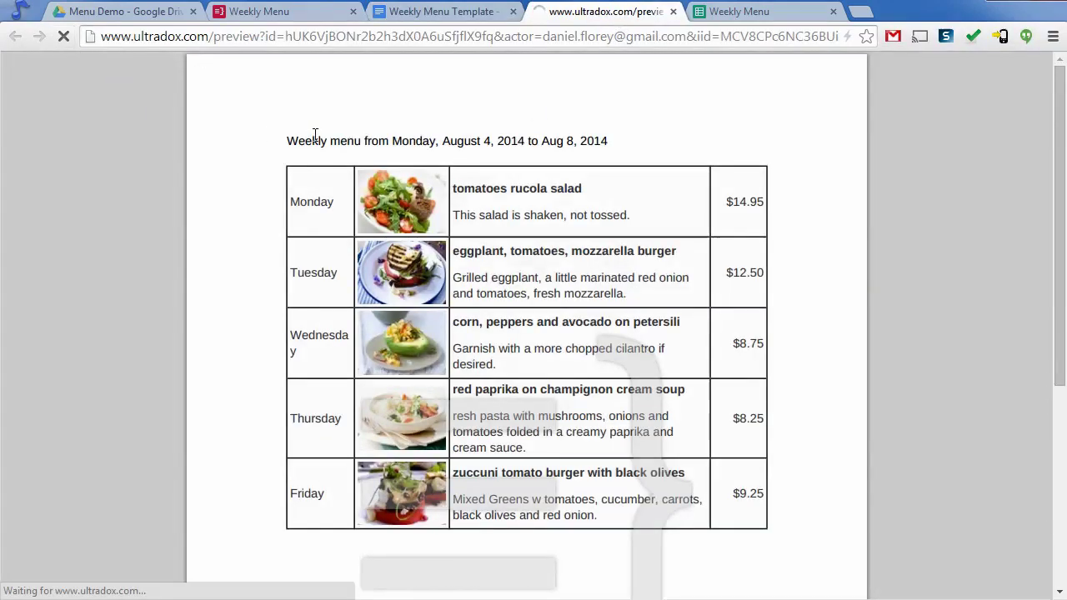